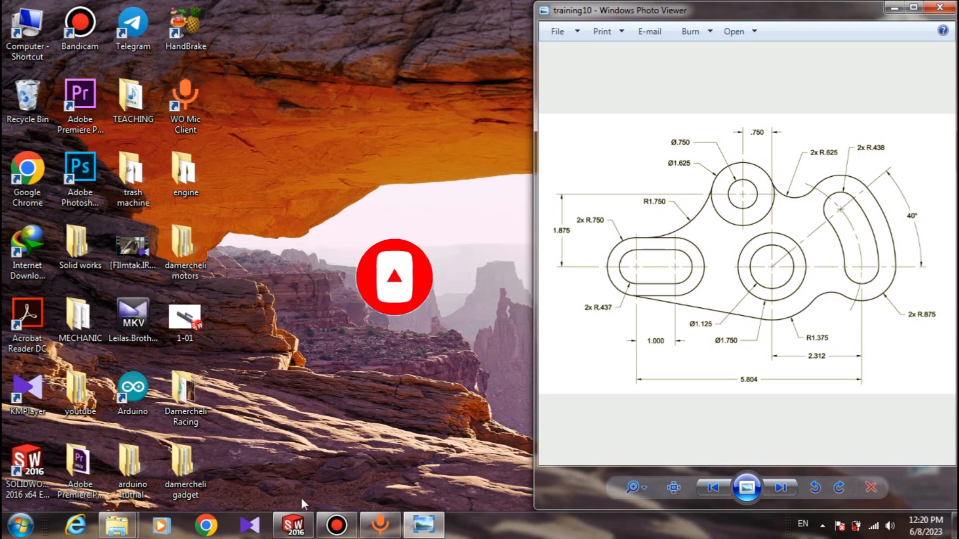
Switch to SOLIDWORKS and create a new part document.
click(294, 524)
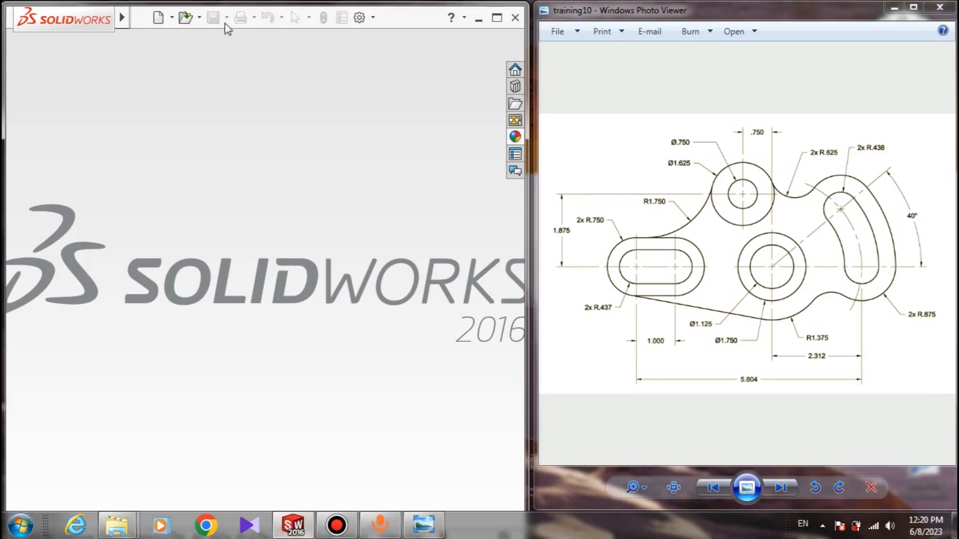
click(158, 18)
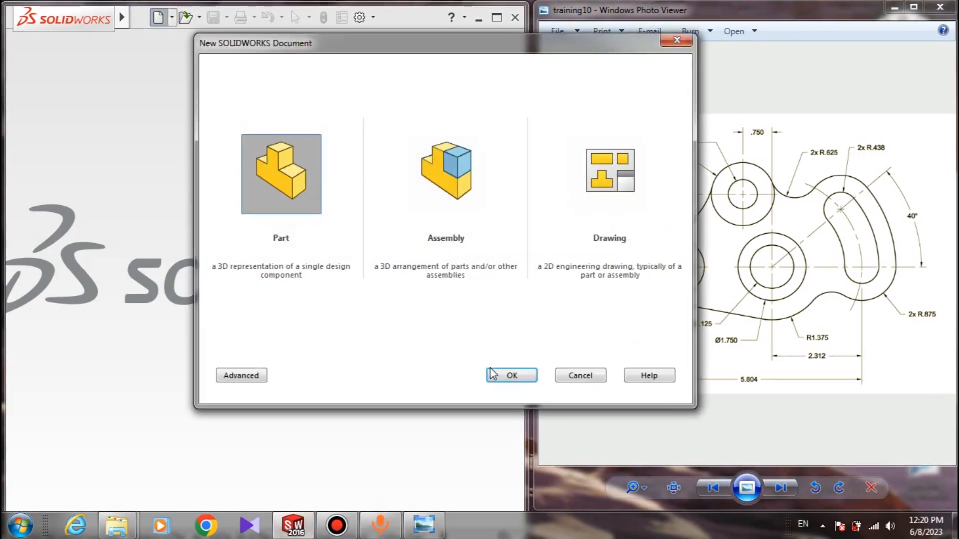
click(505, 376)
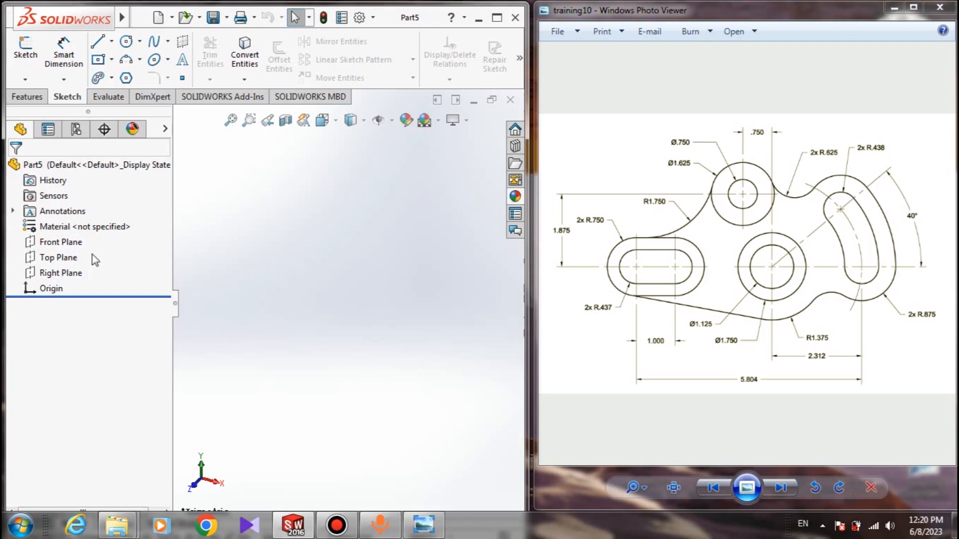
Start a new sketch on the Front Plane.
click(45, 244)
click(57, 222)
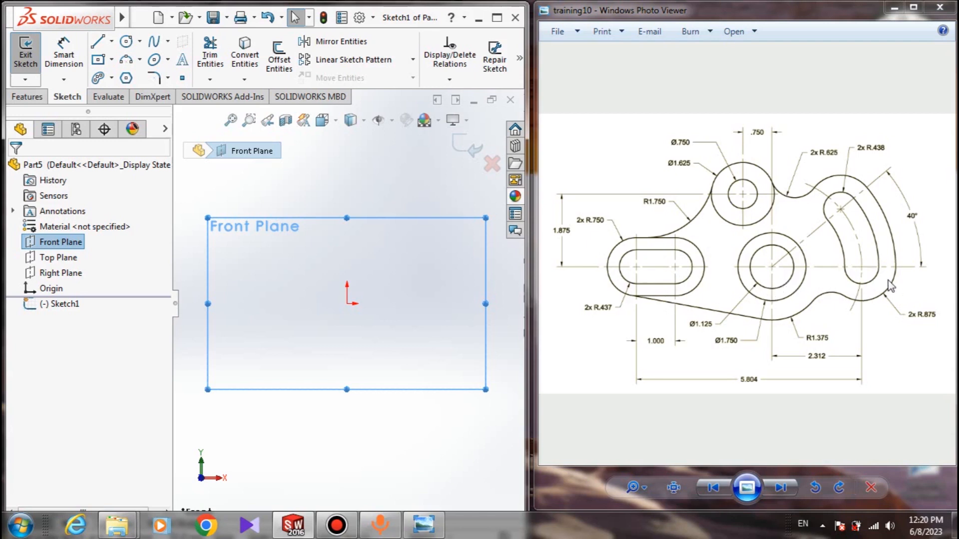
click(363, 174)
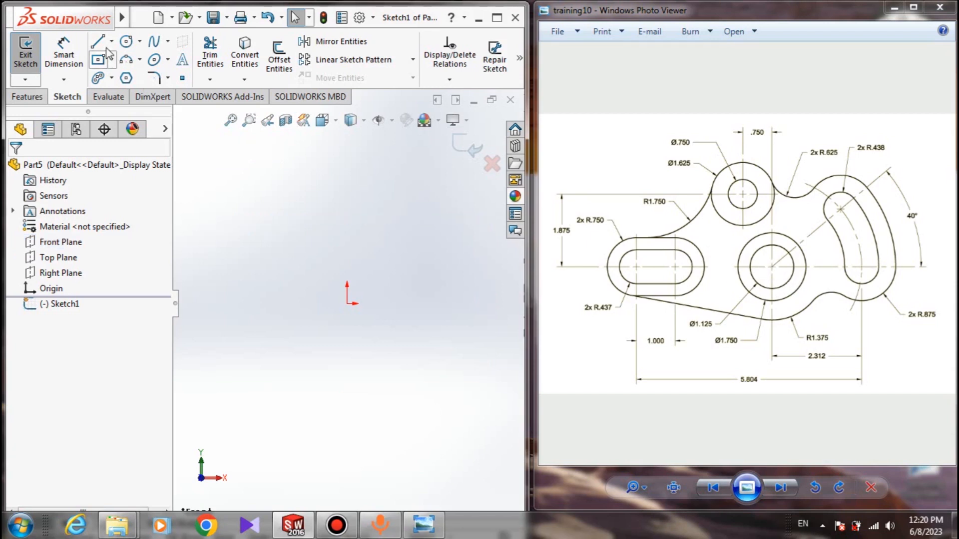
Sketch two concentric circles centred on the origin, with radii of about 44 mm and 66 mm.
click(126, 41)
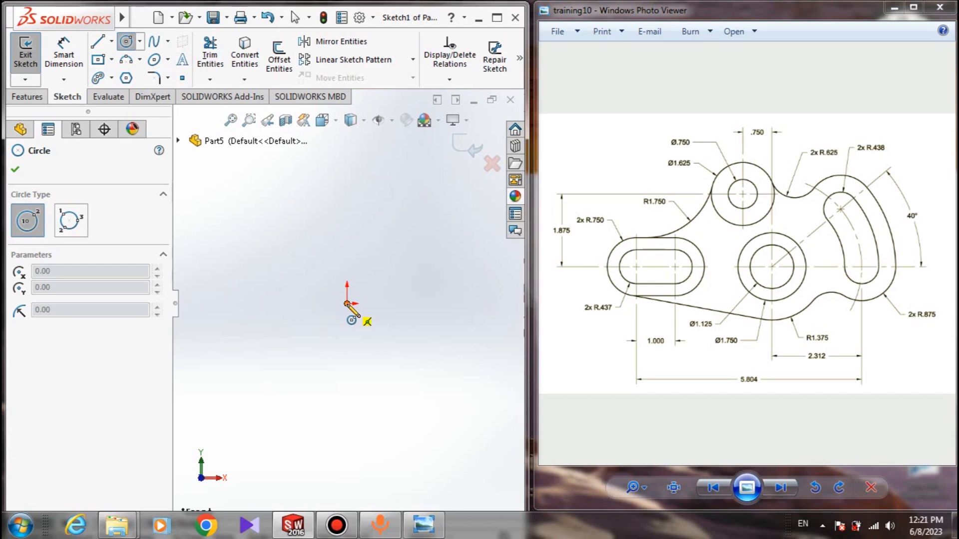
click(346, 303)
click(365, 369)
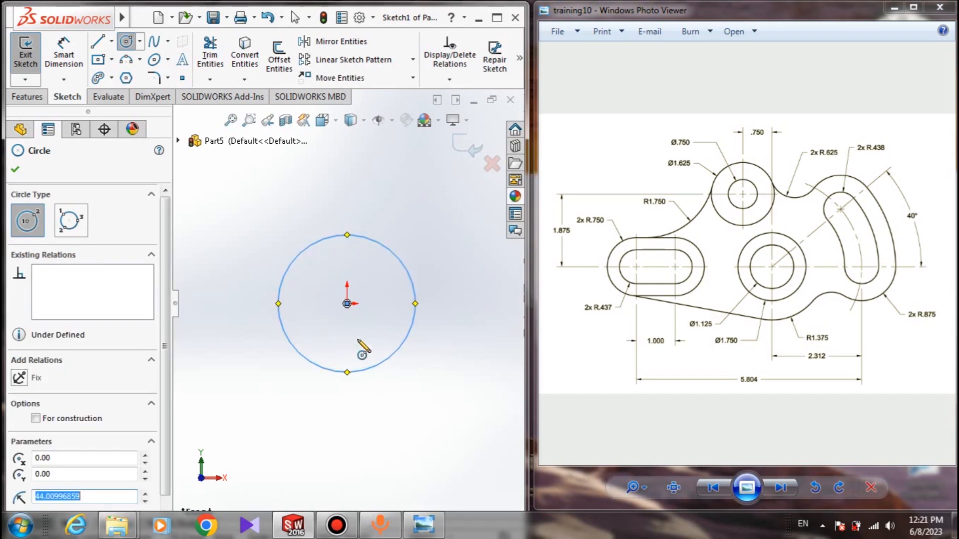
click(347, 304)
click(379, 402)
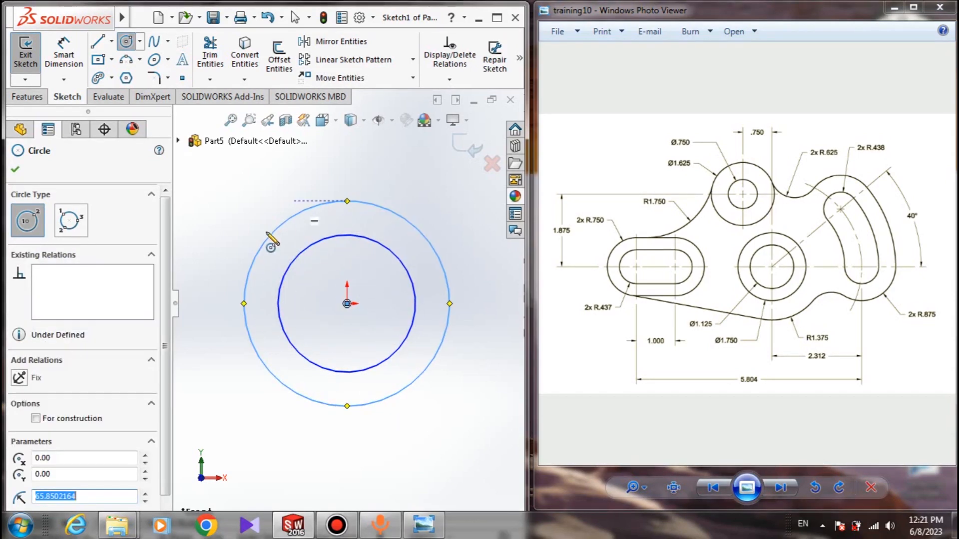
click(16, 170)
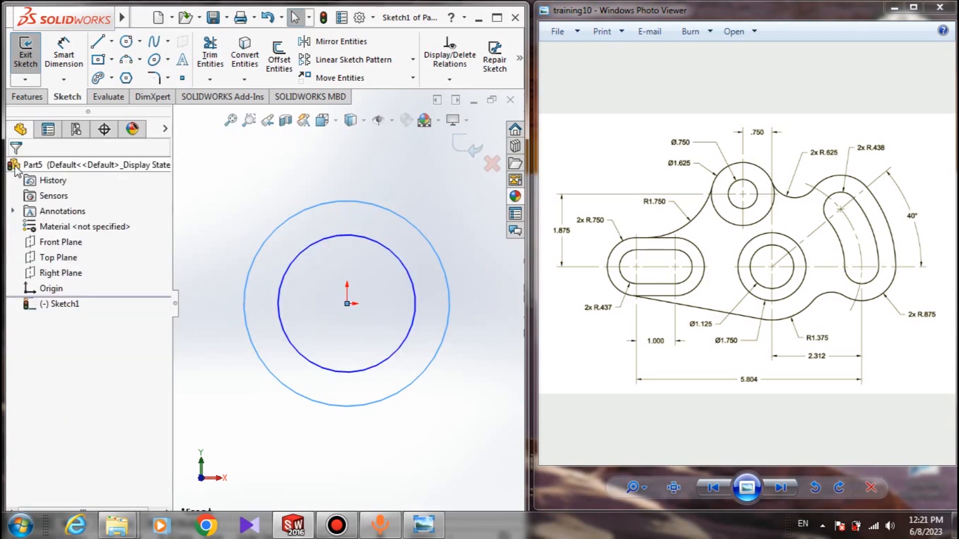
click(439, 198)
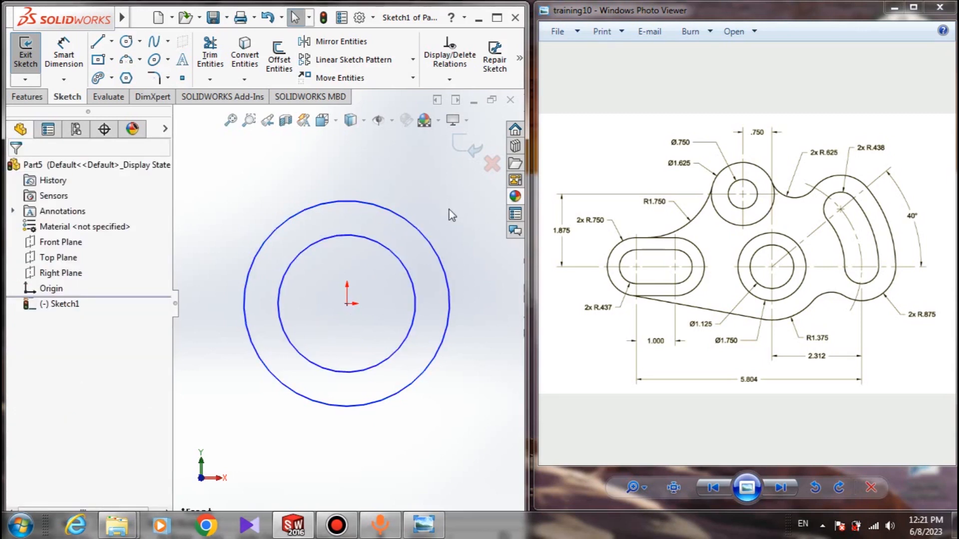
Change the document's unit system to IPS (inch, pound, second).
click(498, 17)
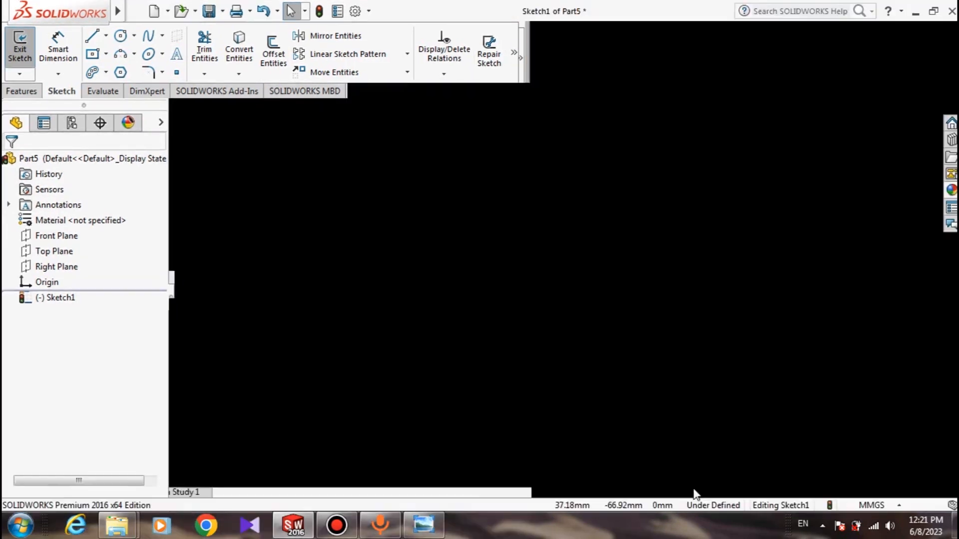
click(889, 507)
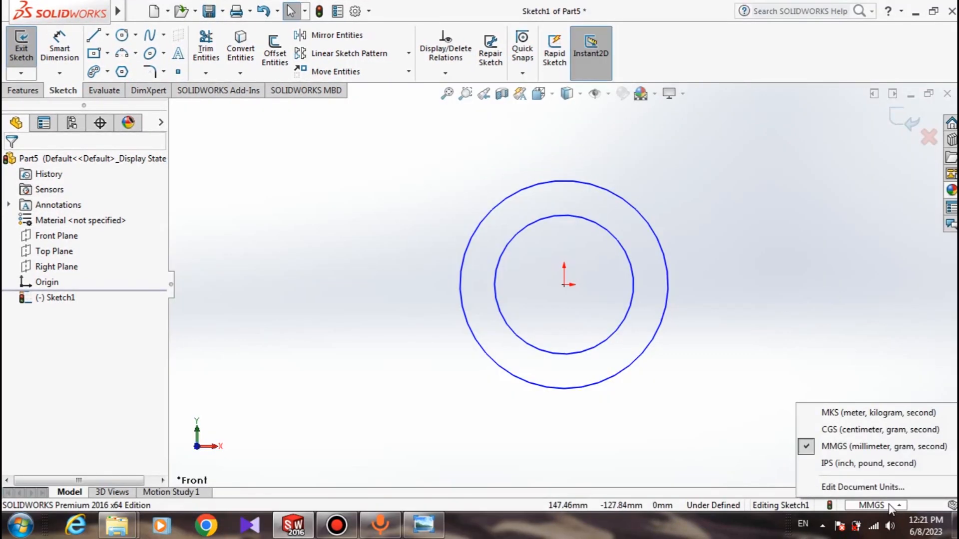
click(869, 470)
click(934, 11)
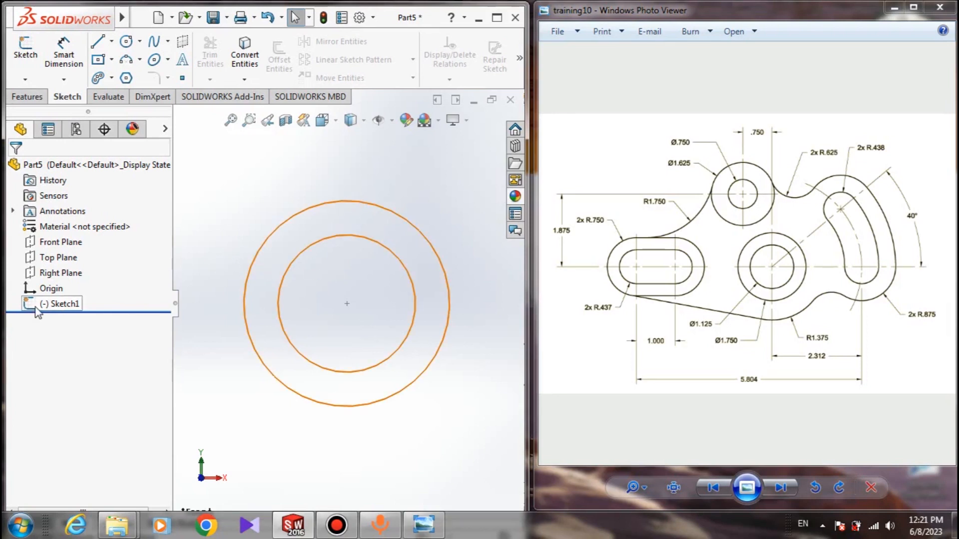
Reopen Sketch1 for editing and dimension the inner circle's diameter as 1.750 in.
click(60, 306)
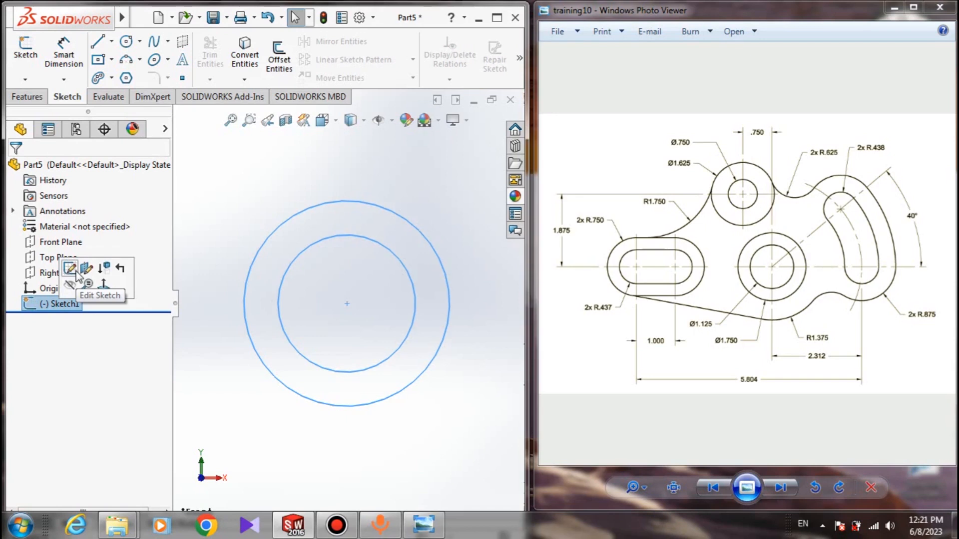
click(70, 270)
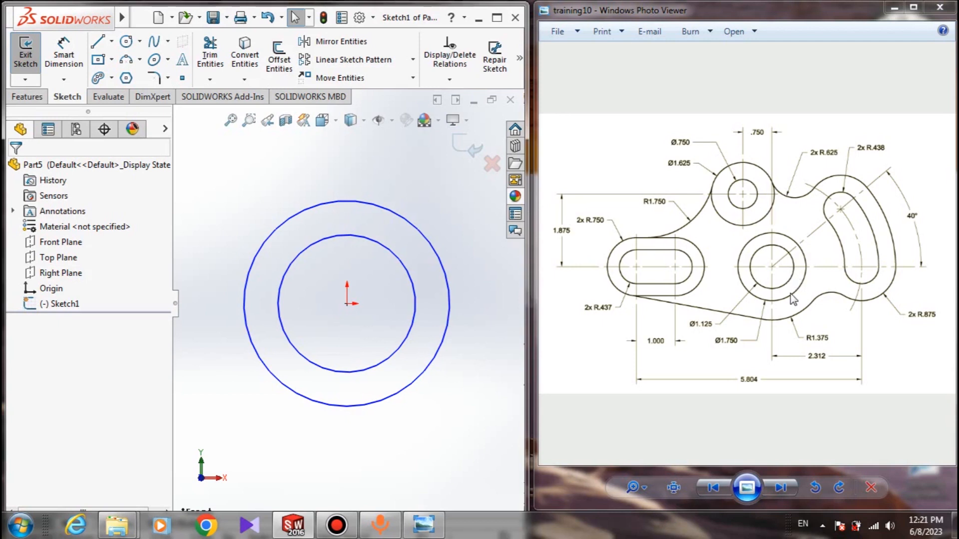
click(63, 55)
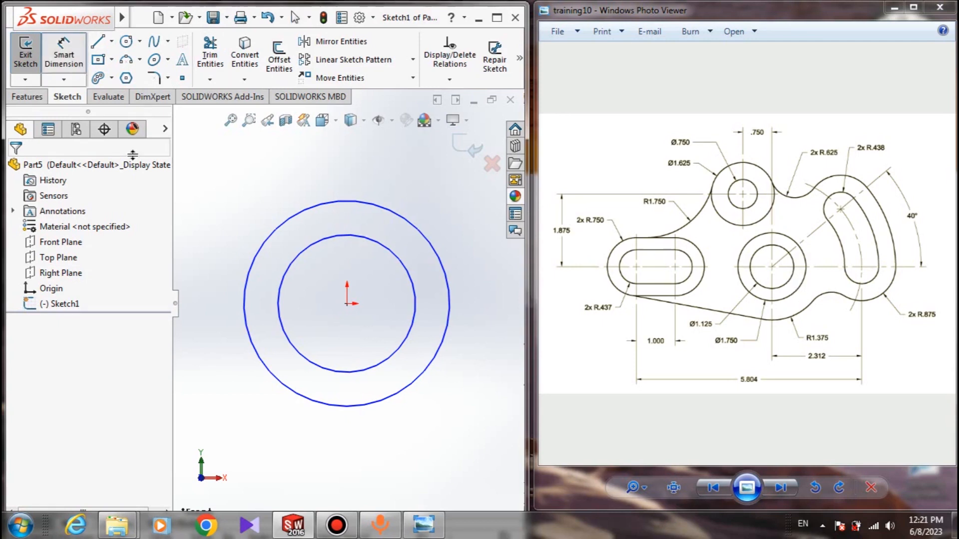
click(286, 284)
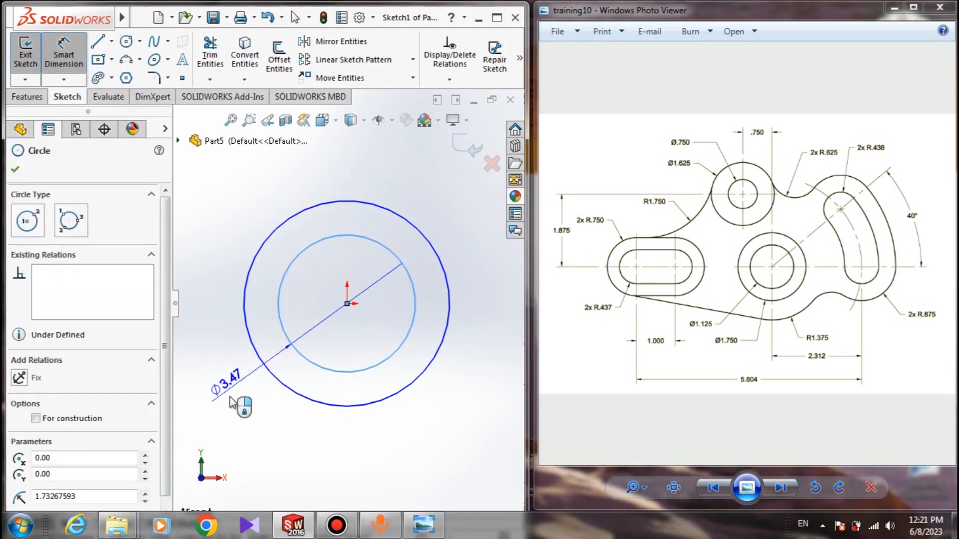
click(230, 396)
text(1.)
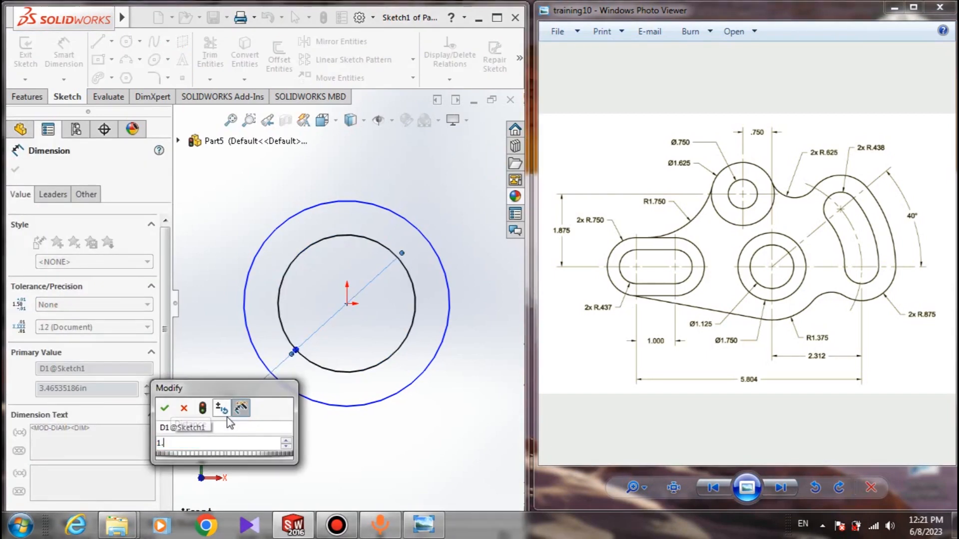
text(750)
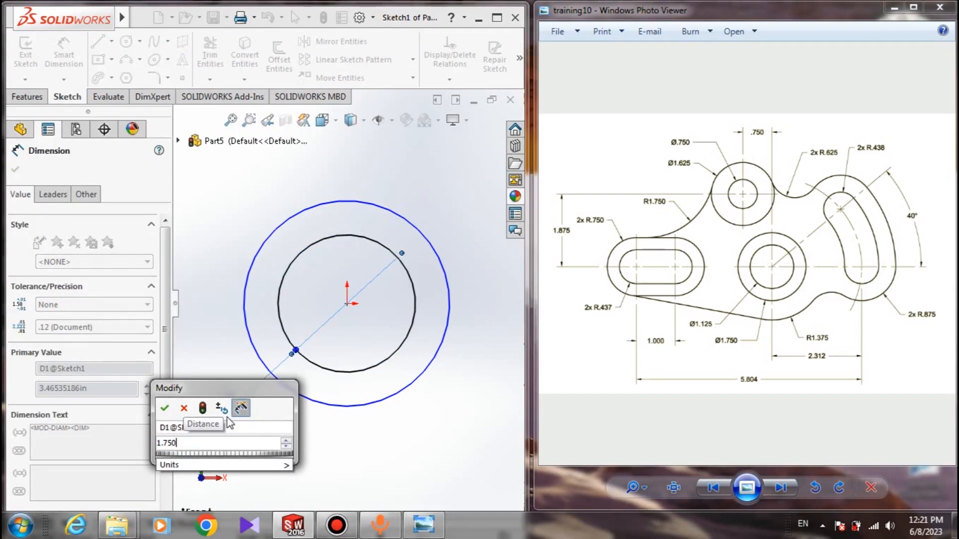
key(Return)
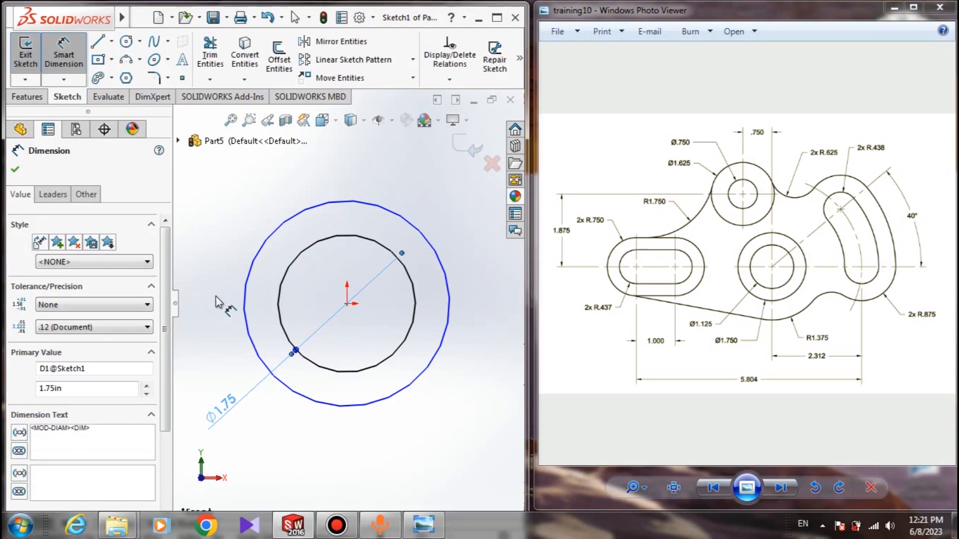
Dimension the outer circle's diameter as 1.750 in.
click(248, 307)
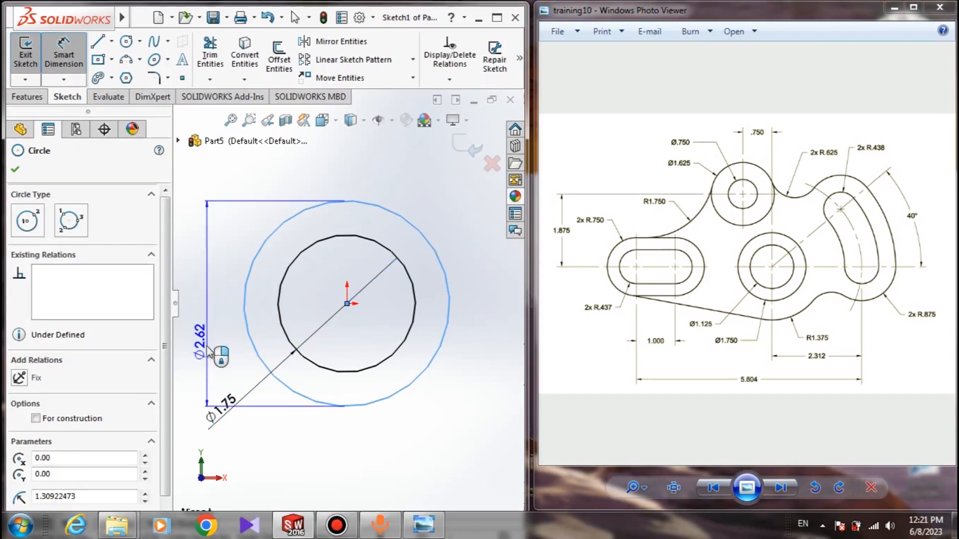
click(193, 351)
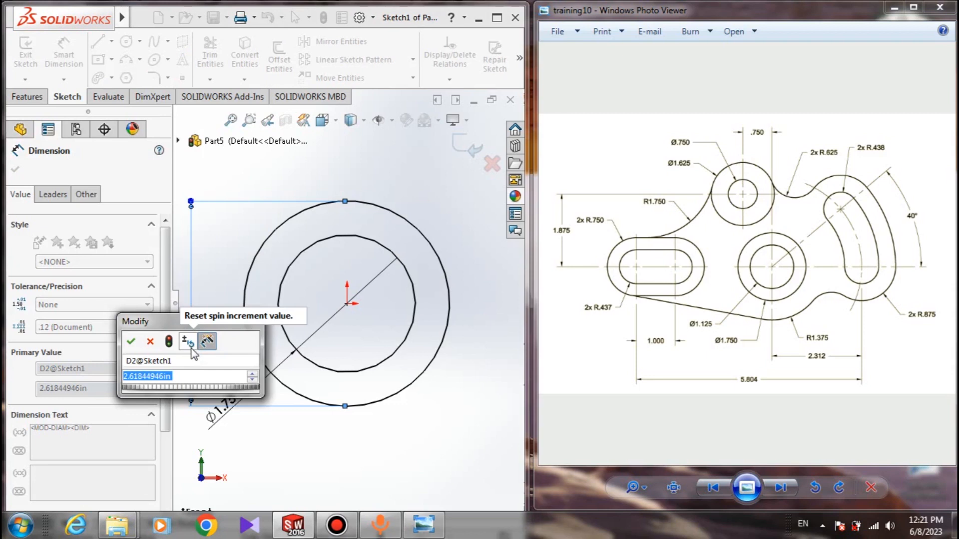
text(1)
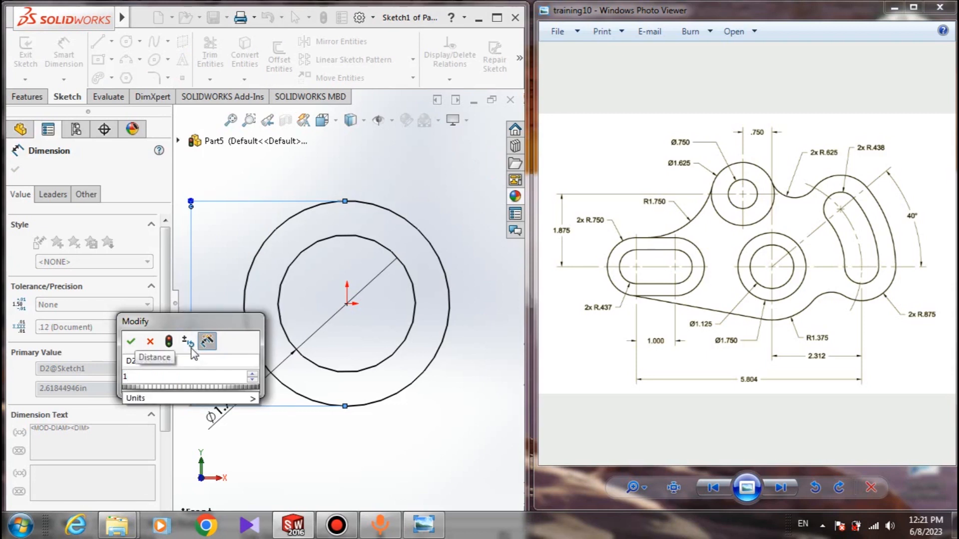
text(.750)
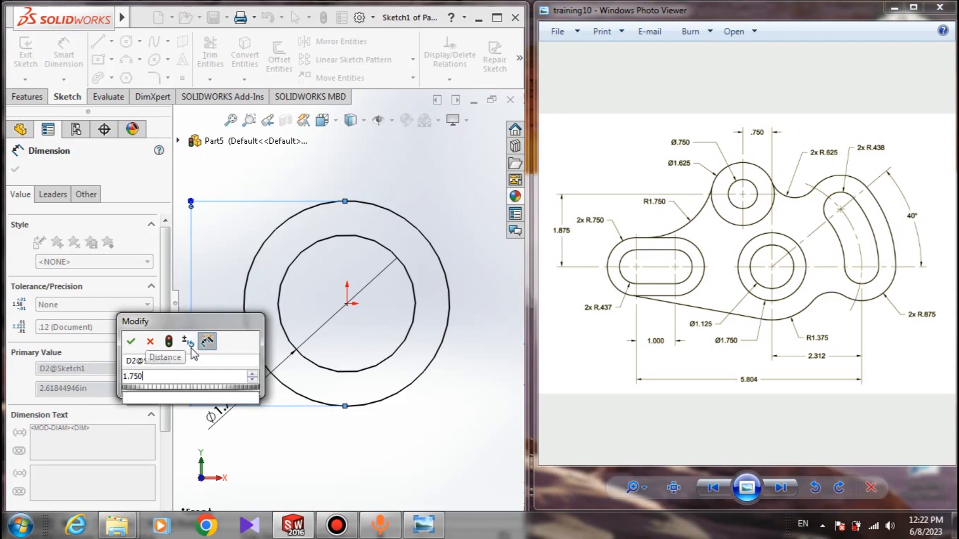
key(Return)
key(Escape)
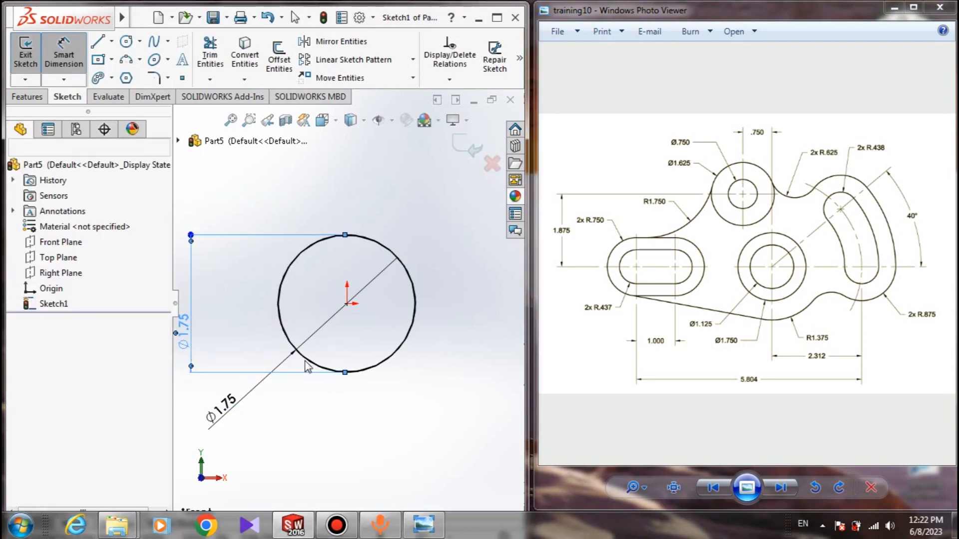
Set the inner circle's diameter to 1.125 in.
double_click(232, 407)
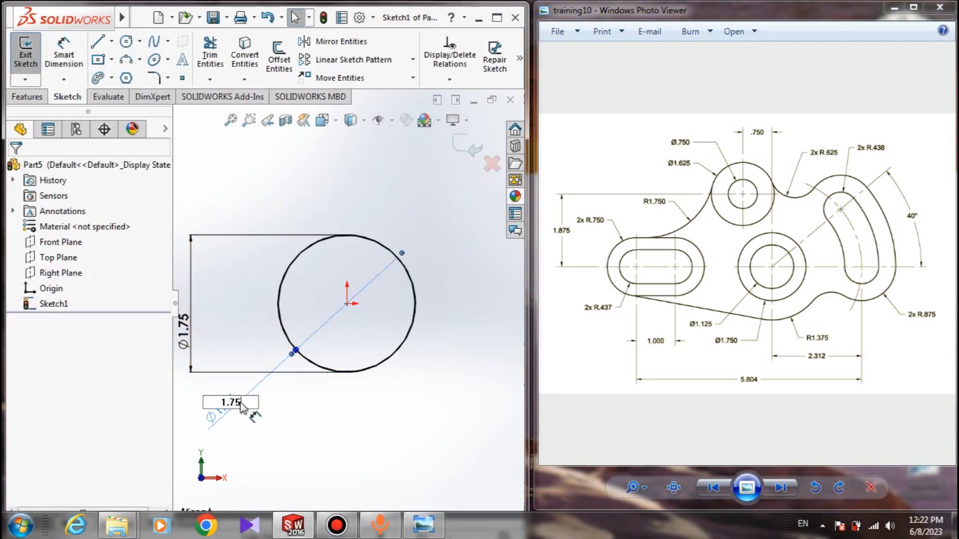
text(1.12)
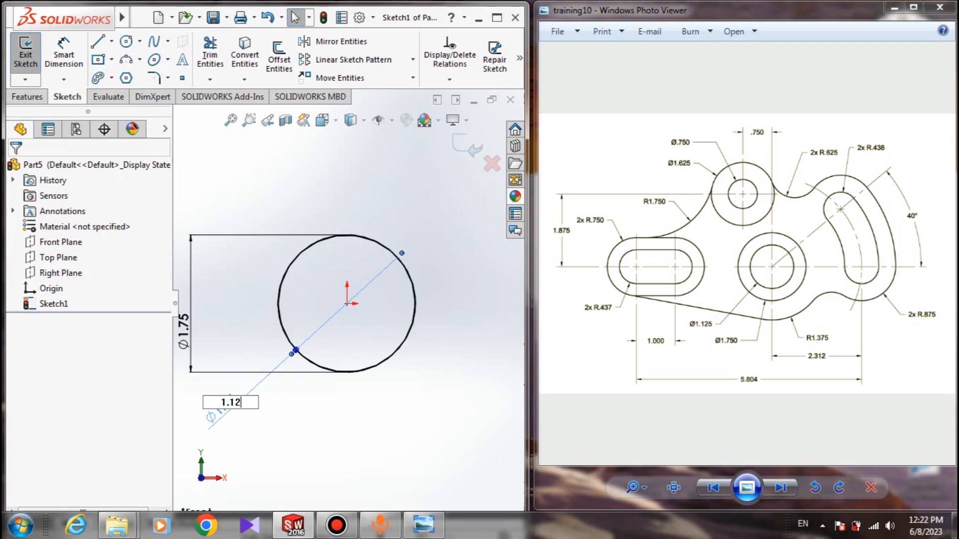
text(5)
key(Return)
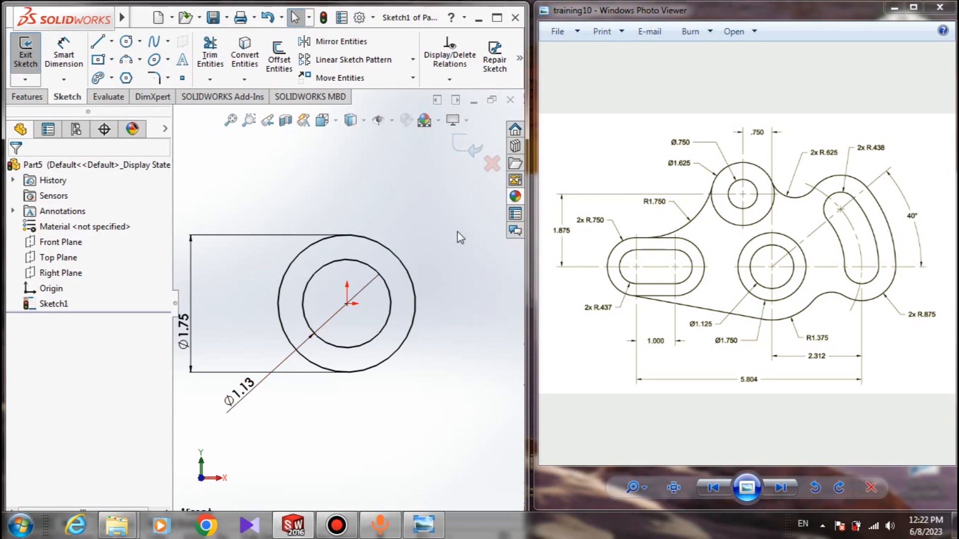
Sketch two concentric circles above and slightly left of the origin, with radii of about 0.91 in and 1.51 in.
scroll(329, 209, up, 4)
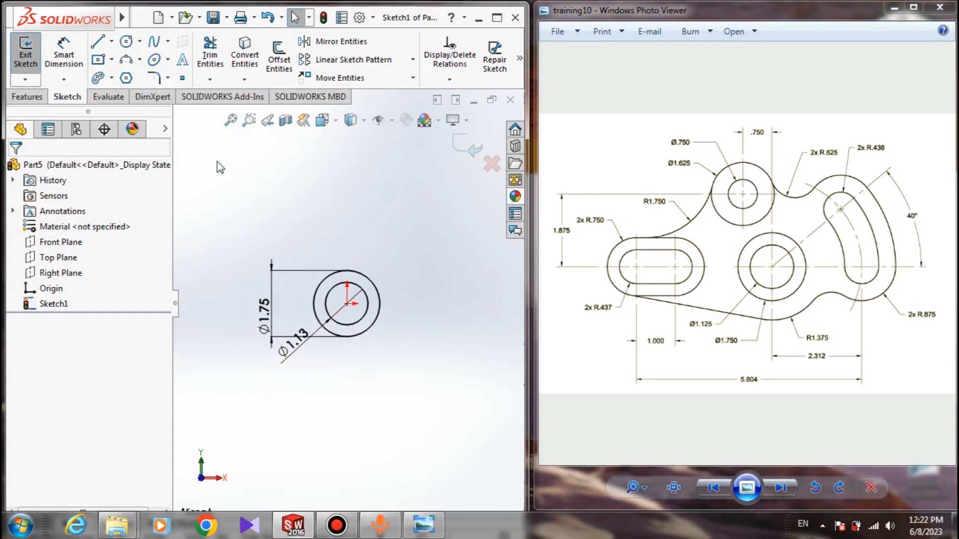
click(126, 43)
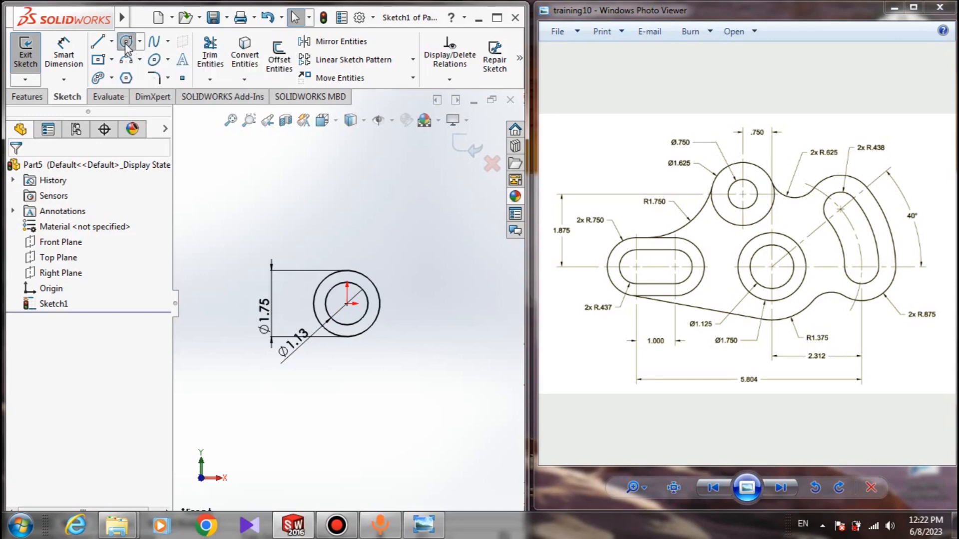
click(316, 187)
click(332, 214)
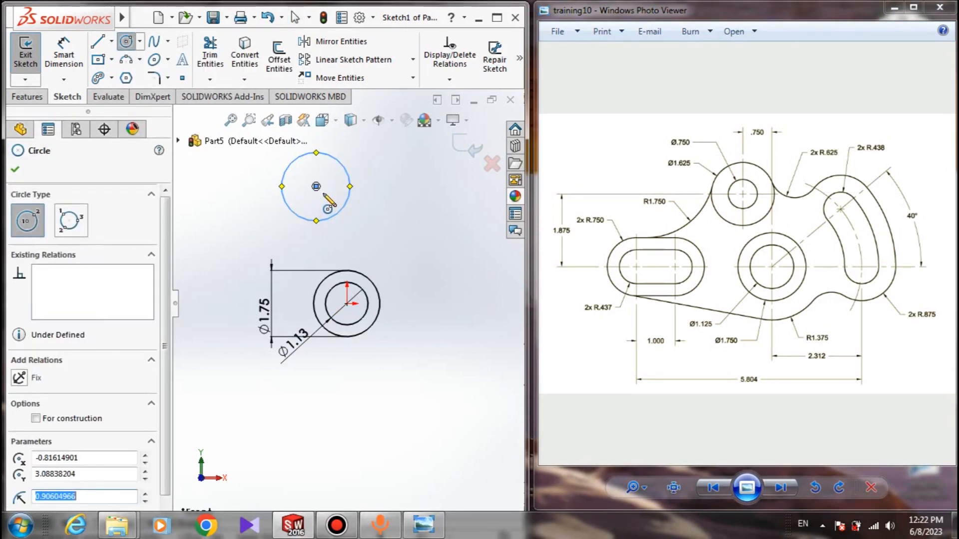
click(317, 187)
click(333, 243)
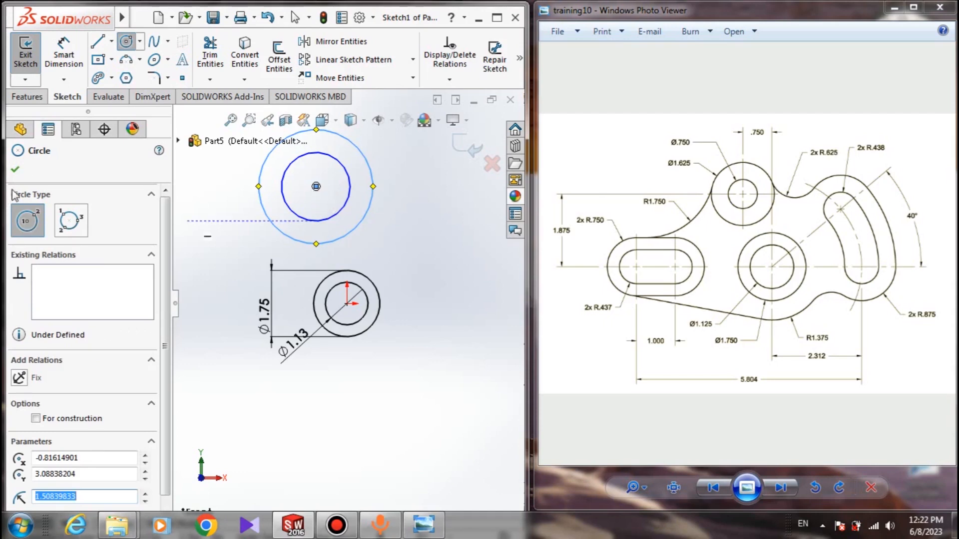
key(Escape)
Move the common centre of the upper circles slightly up and to the left, farther from the origin.
click(315, 194)
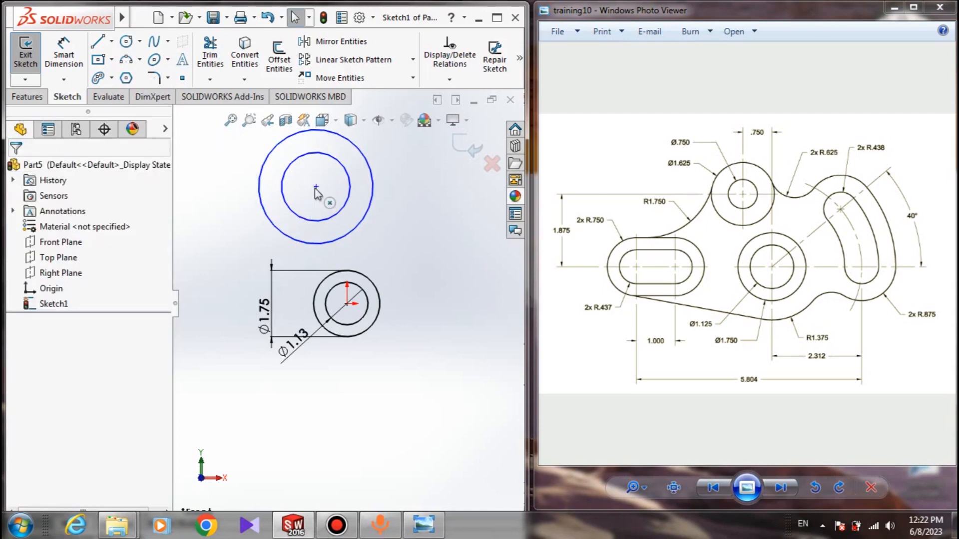
drag(316, 187, 299, 174)
click(377, 258)
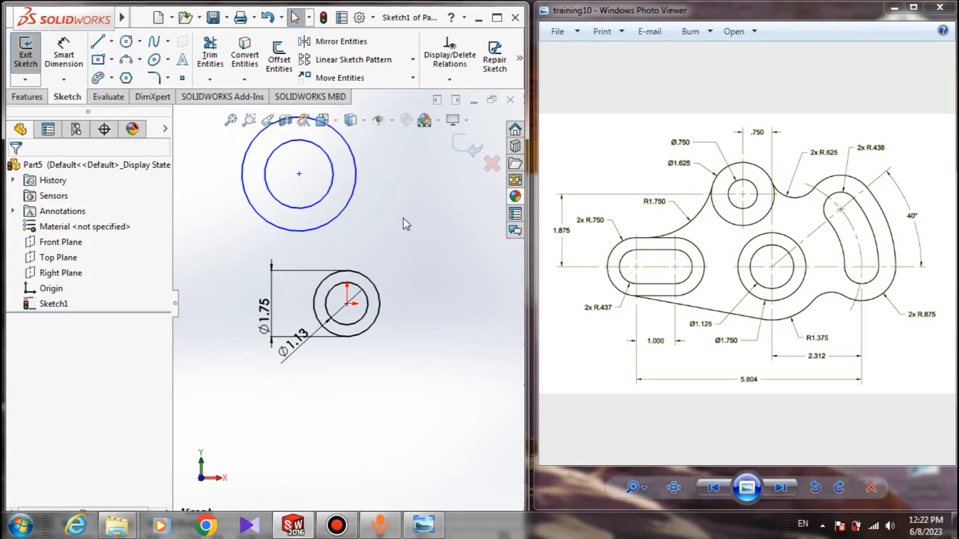
Dimension the inner circle of the upper concentric pair with a diameter of 0.75 in.
click(64, 56)
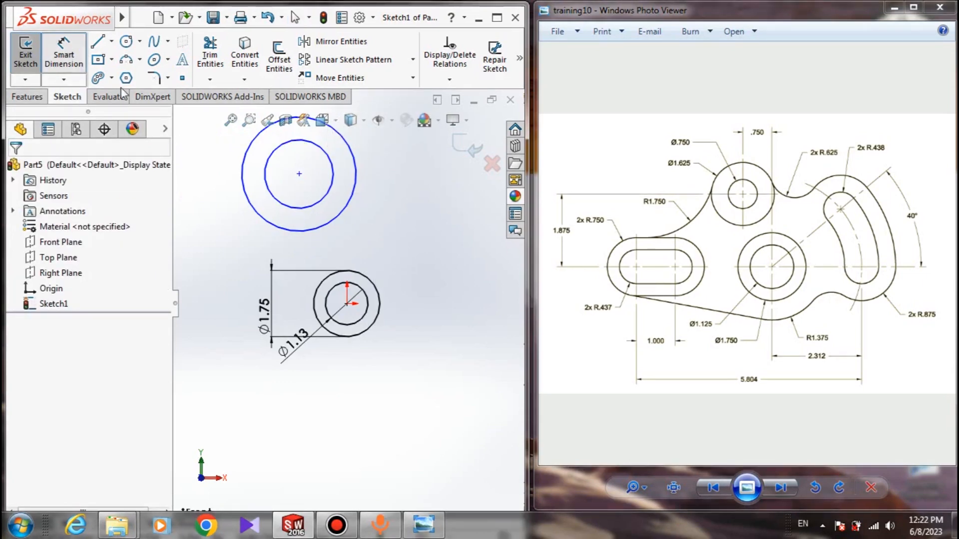
click(270, 192)
click(216, 283)
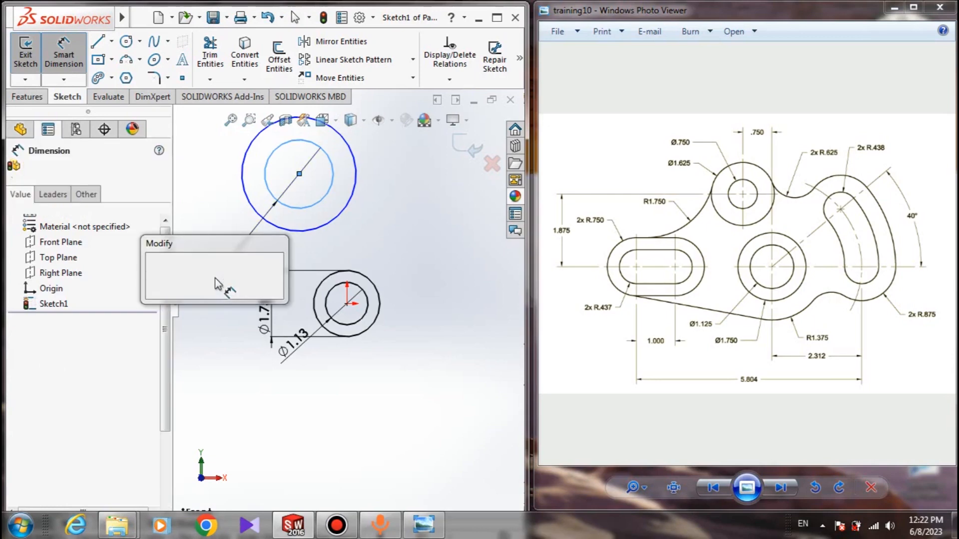
text(0.7)
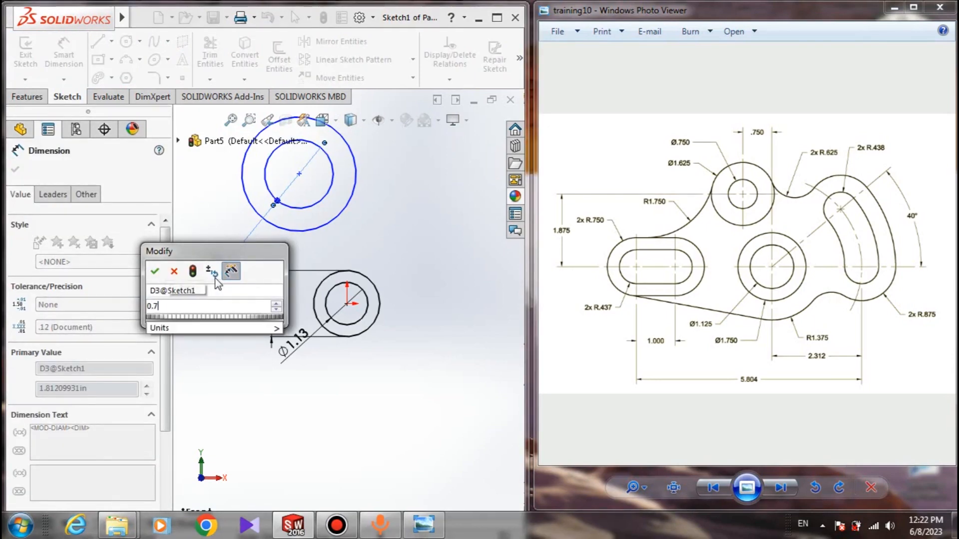
text(5)
key(Return)
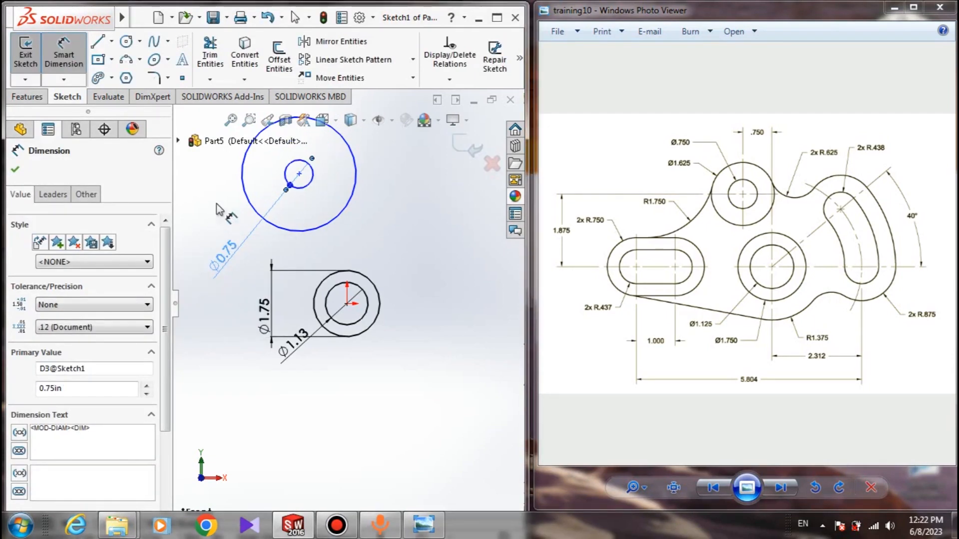
Dimension the outer circle of the upper concentric pair with a diameter of 1.625 in.
click(244, 188)
click(208, 210)
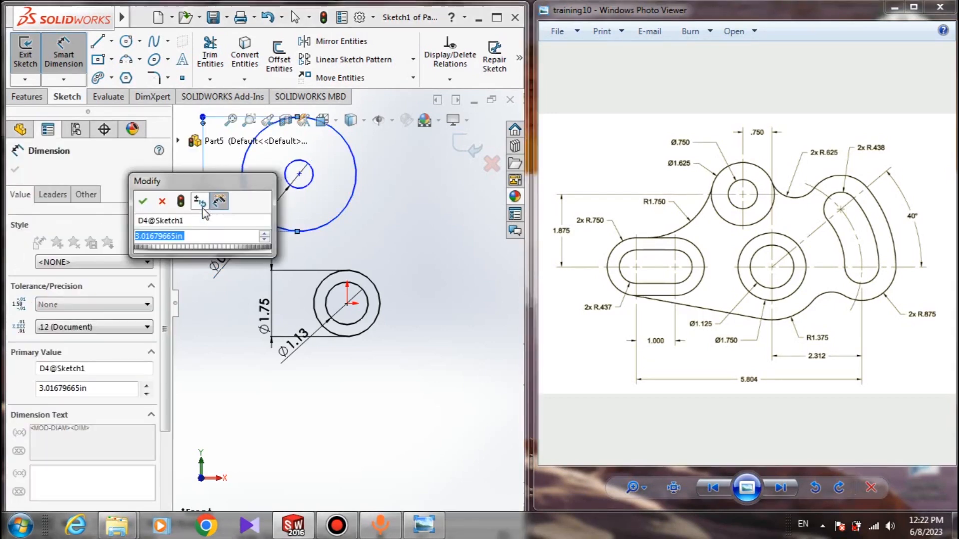
text(1.)
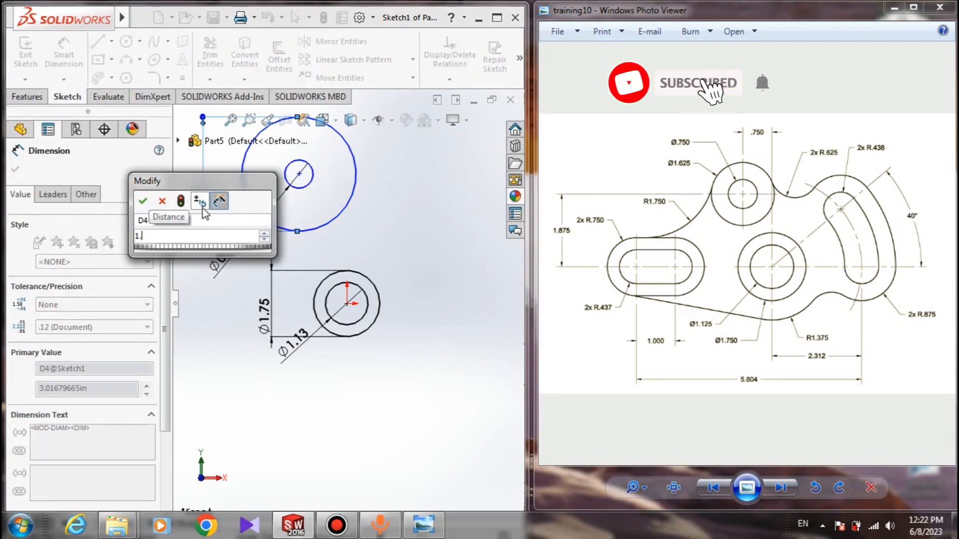
text(625)
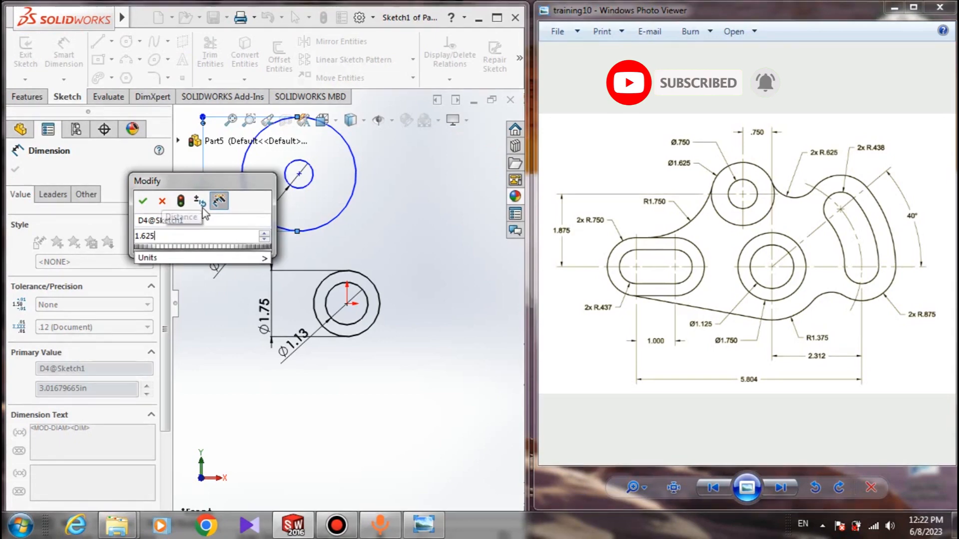
key(Return)
key(Escape)
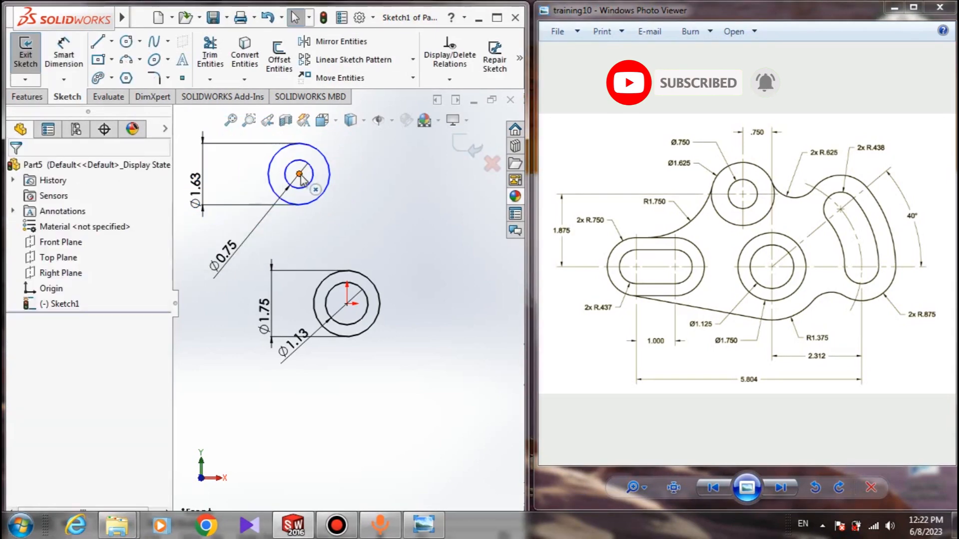
Set the horizontal distance between the origin and the upper circles' centre to 0.75 in.
mouse_move(327, 185)
mouse_down()
mouse_move(366, 200)
mouse_move(351, 187)
mouse_move(303, 183)
mouse_move(311, 183)
mouse_up()
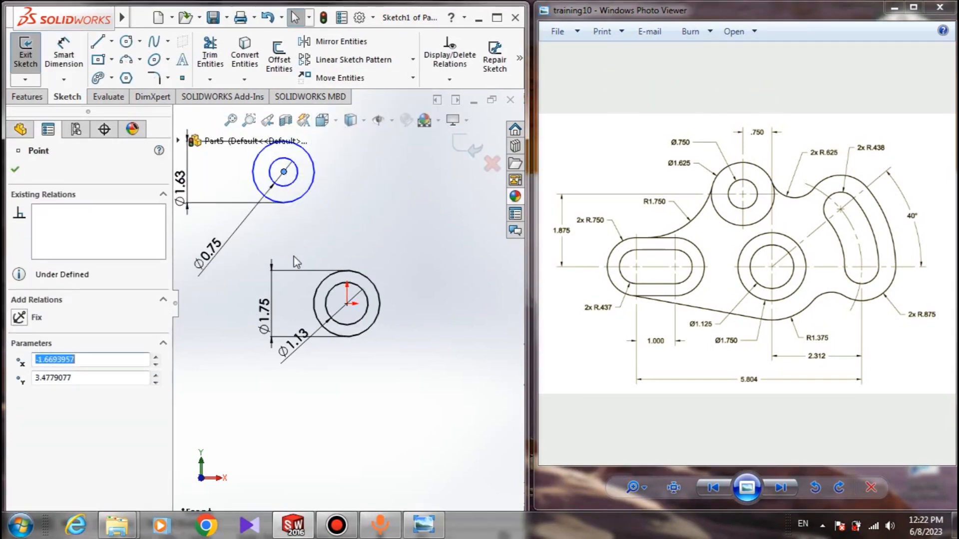
click(75, 60)
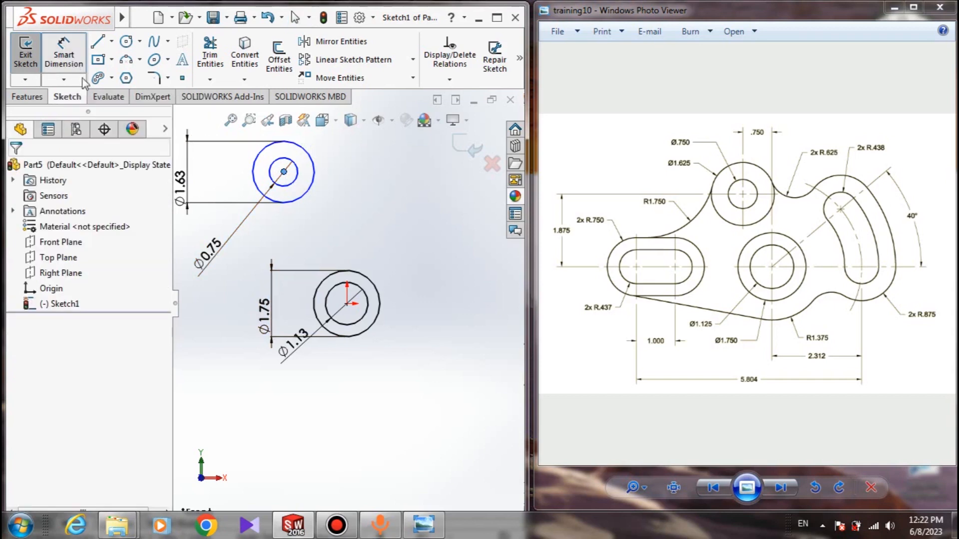
click(346, 304)
click(283, 172)
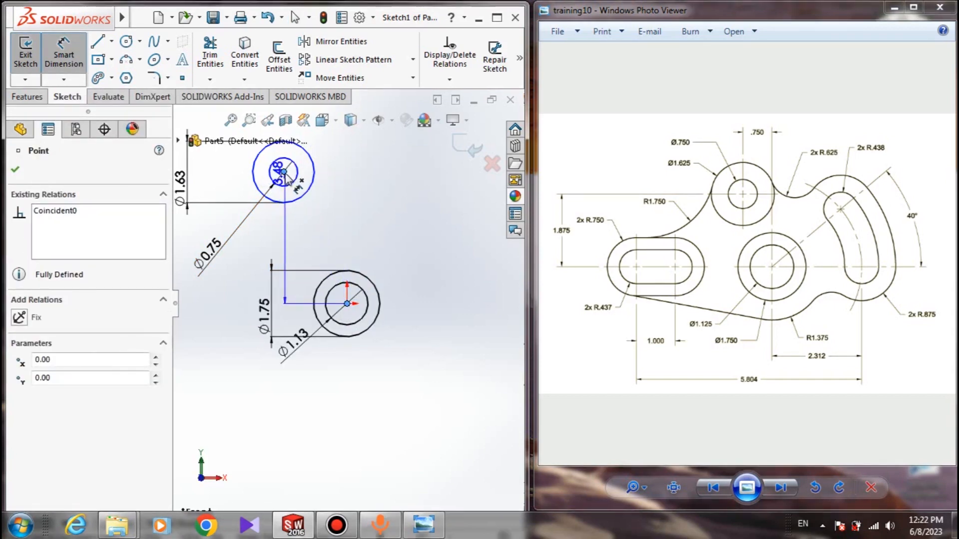
scroll(347, 303, up, 3)
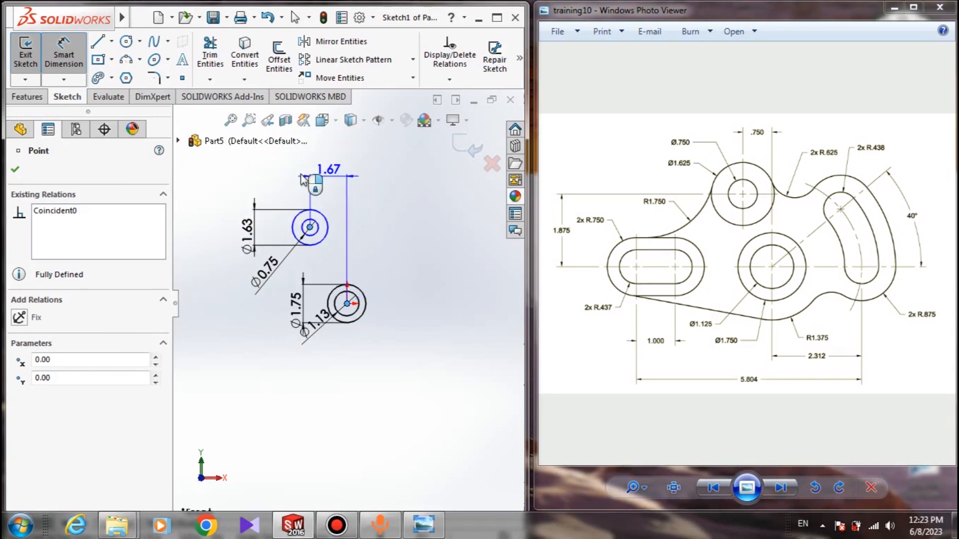
click(327, 166)
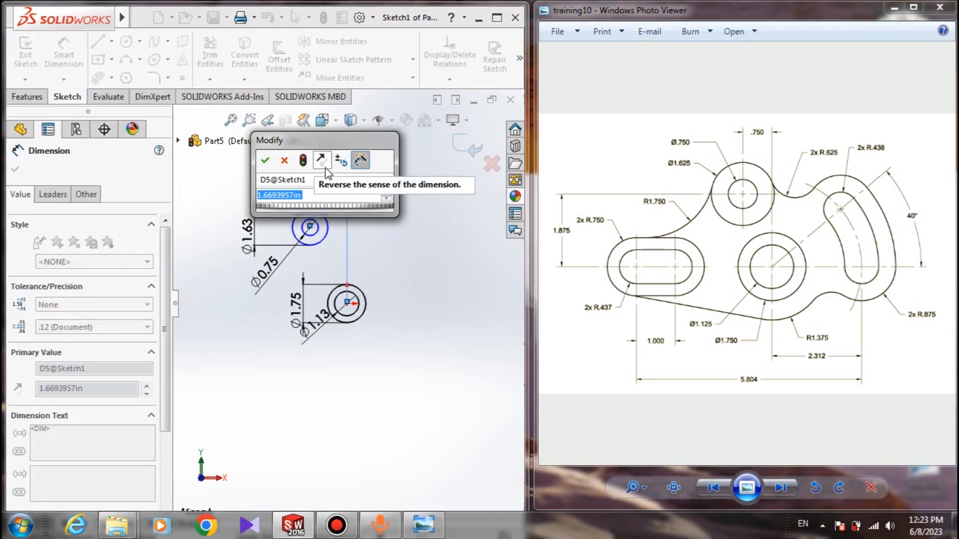
text(0.75)
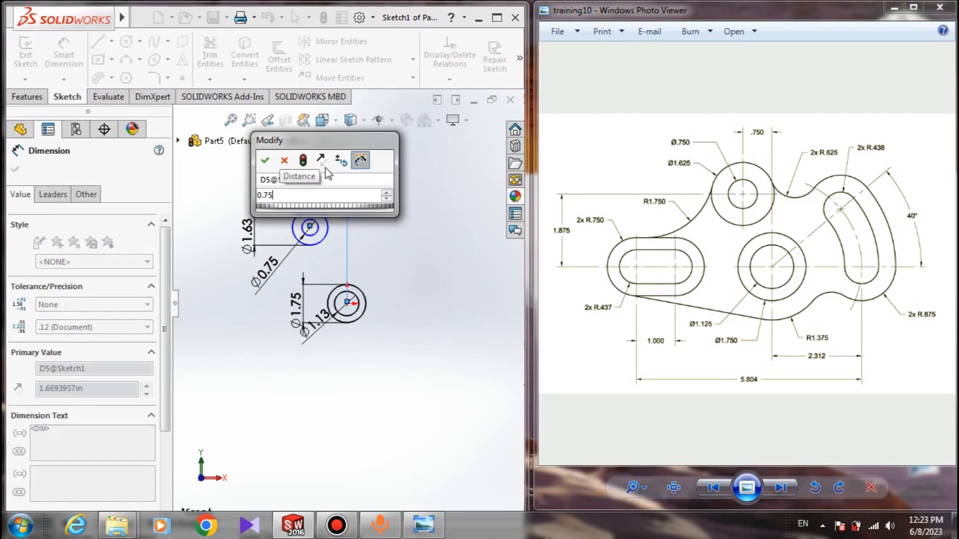
key(Return)
scroll(330, 210, down, 3)
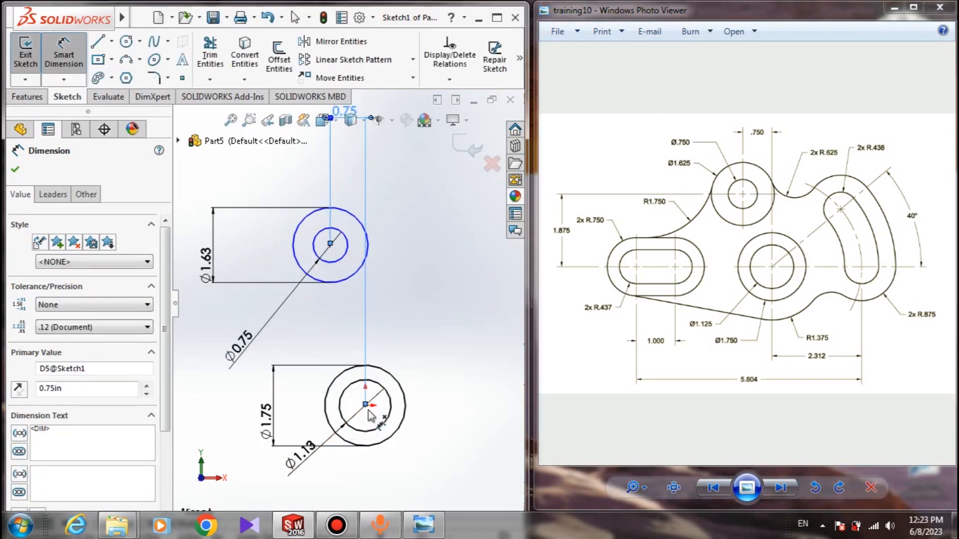
key(Escape)
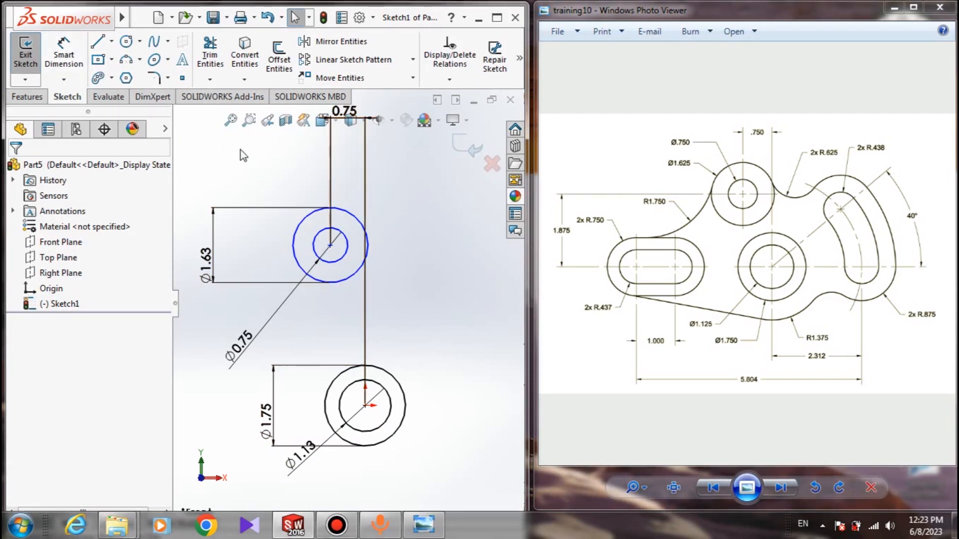
Set the vertical distance between the origin and the upper circles' centre to 1.875 in.
click(63, 57)
click(365, 406)
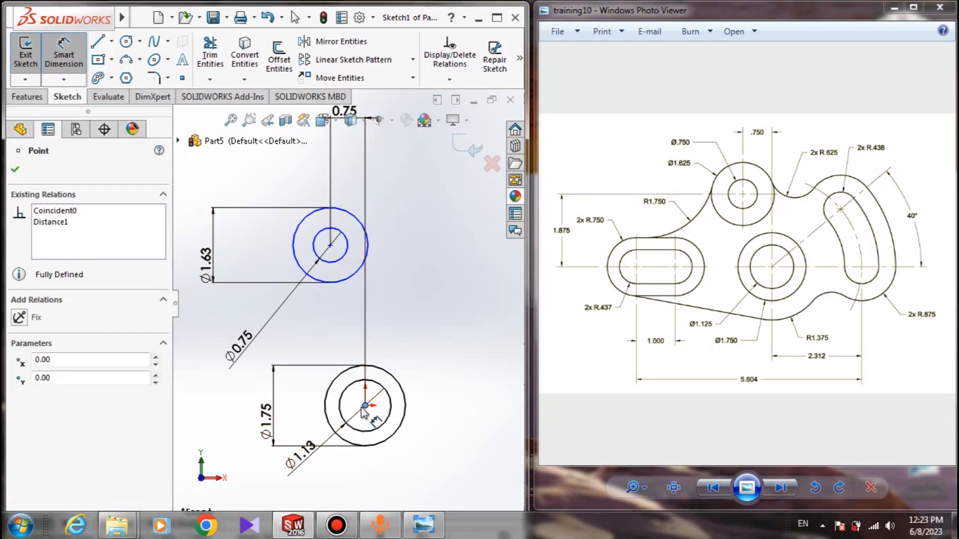
click(329, 246)
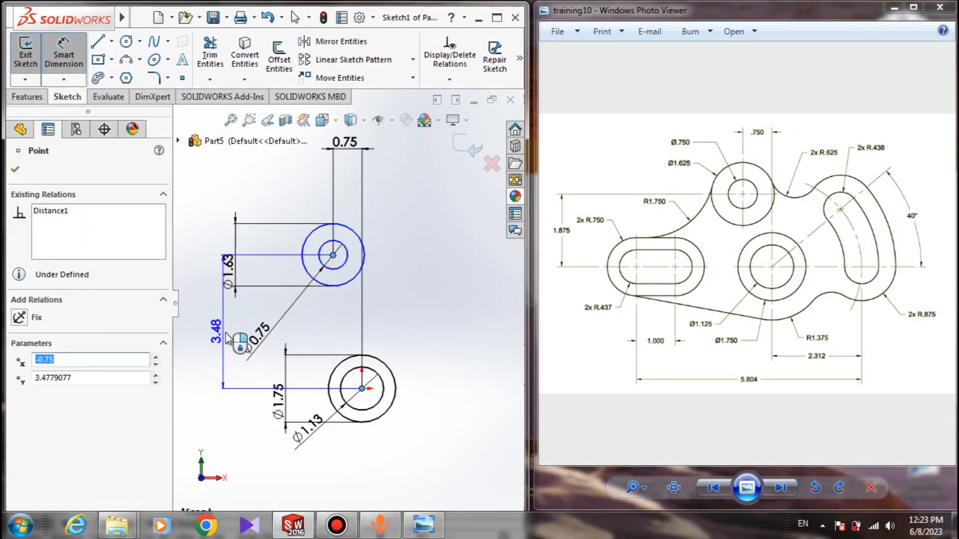
click(200, 333)
text(1.)
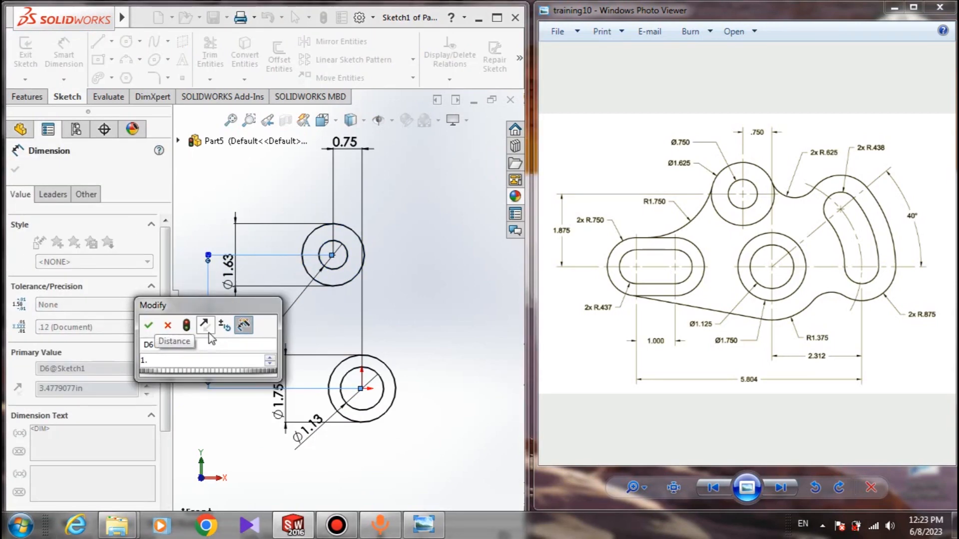
text(875)
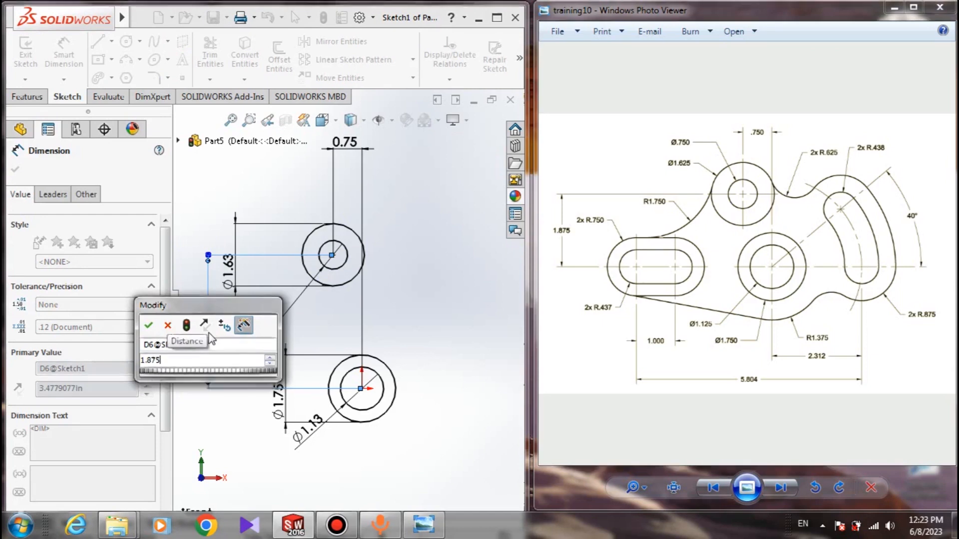
key(Return)
key(Escape)
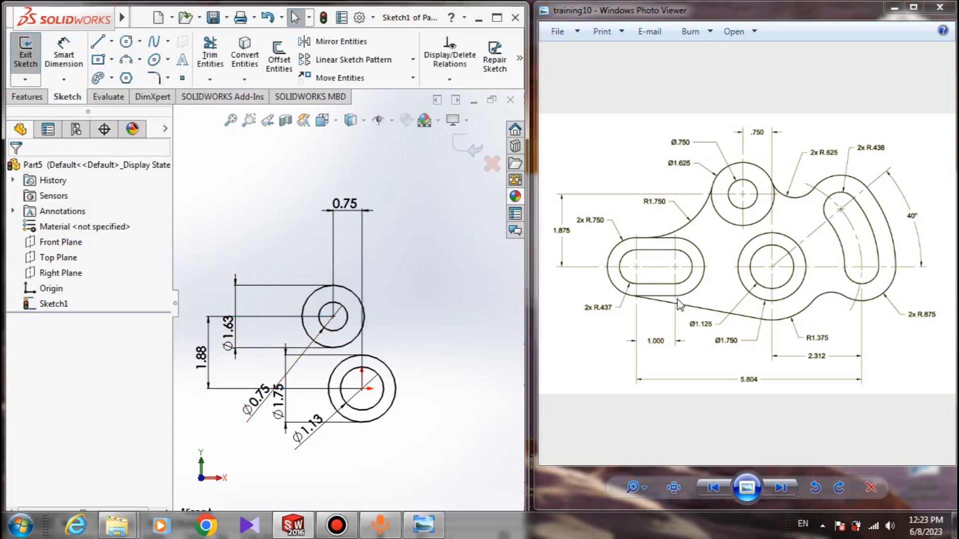
click(112, 78)
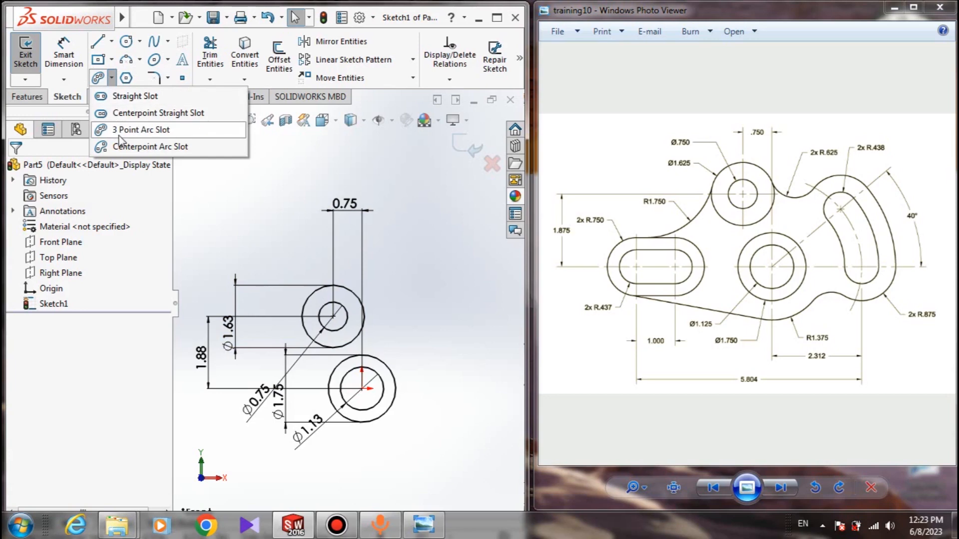
click(125, 96)
scroll(202, 350, up, 3)
scroll(216, 348, down, 3)
scroll(240, 341, up, 1)
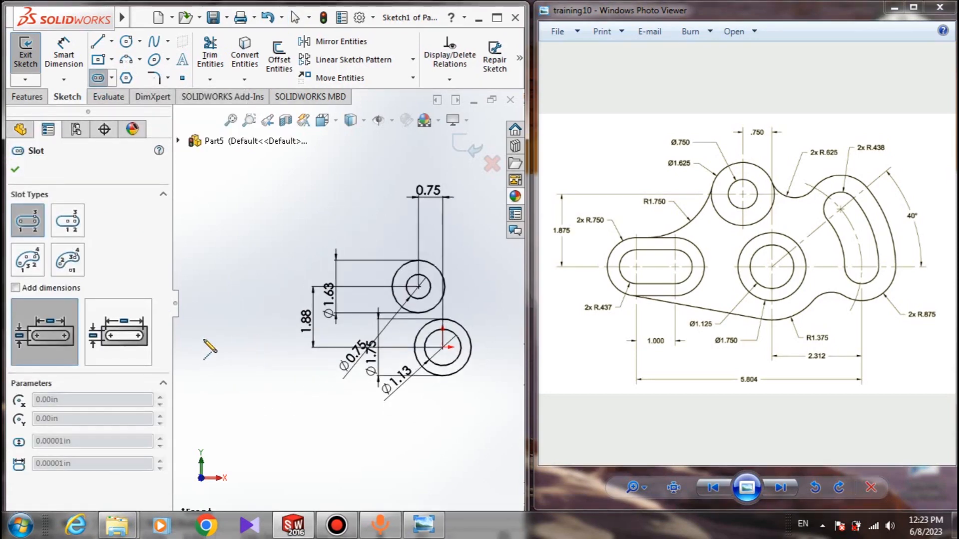
click(320, 338)
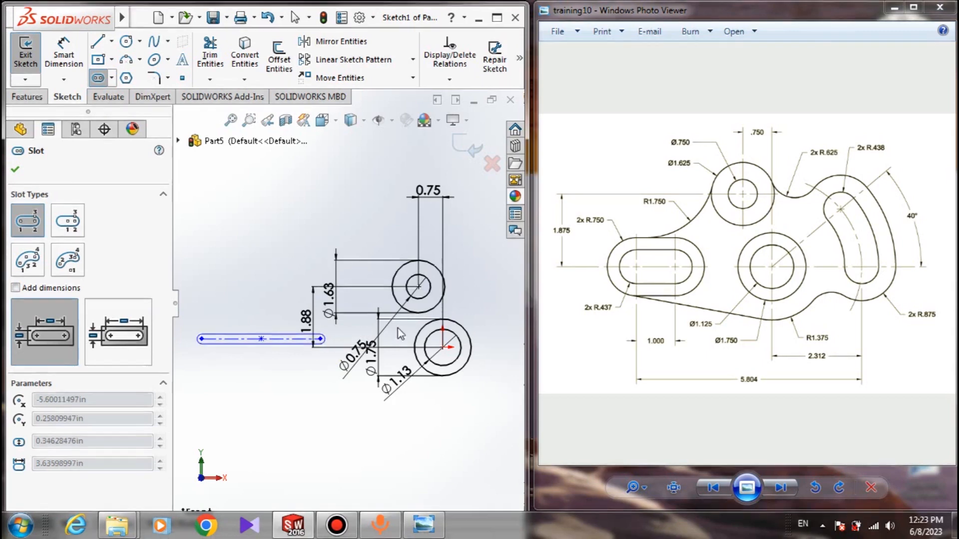
key(Escape)
Sketch a horizontal straight slot to the left of the circles and shorten it to about 1.56 in between its arc centres.
key(Return)
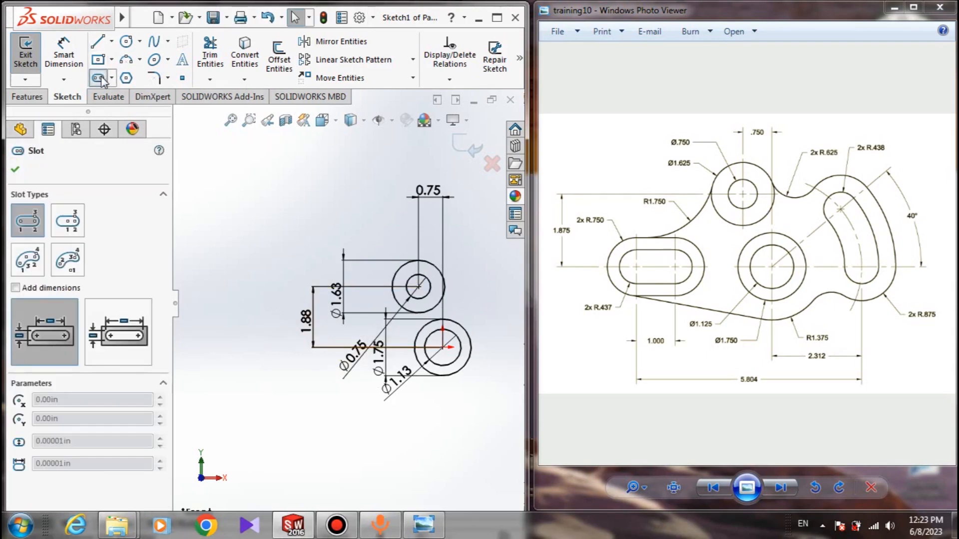
click(215, 341)
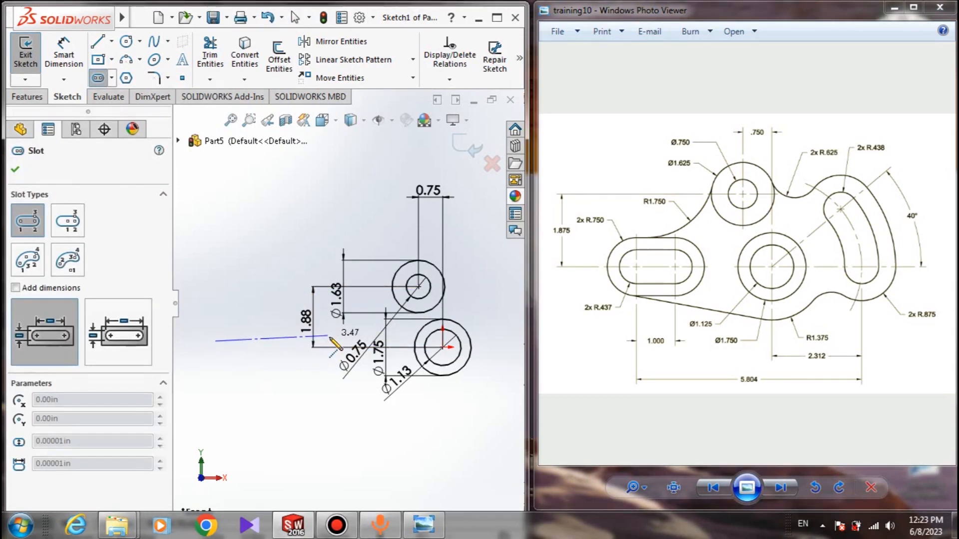
click(331, 341)
click(310, 367)
key(Escape)
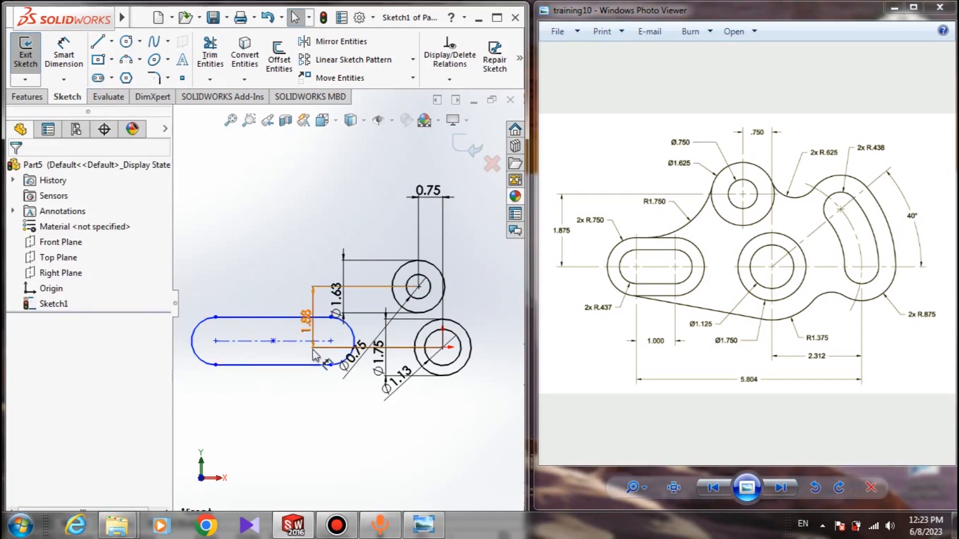
drag(274, 343, 240, 336)
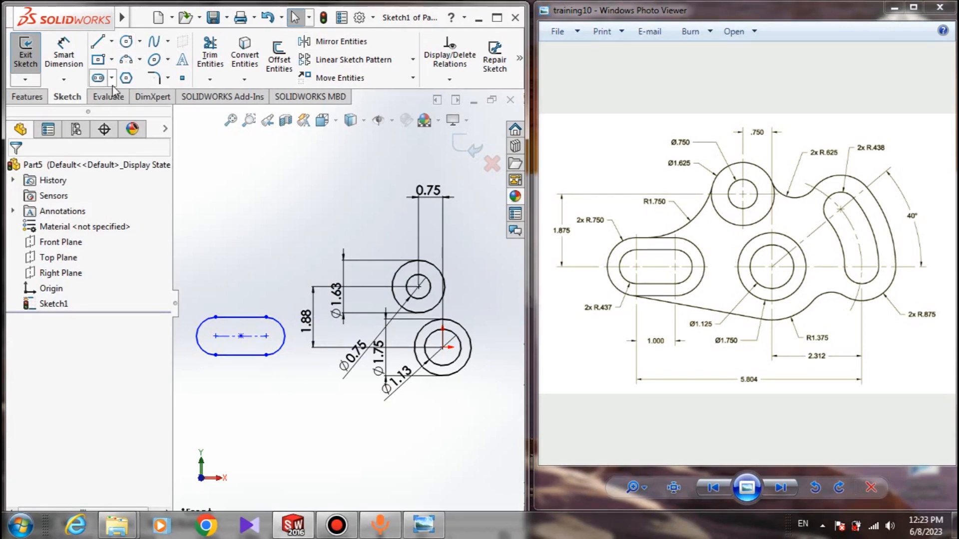
Sketch a larger straight slot around the first one on the same arc centres, with an end radius of about 1.00 in.
click(98, 78)
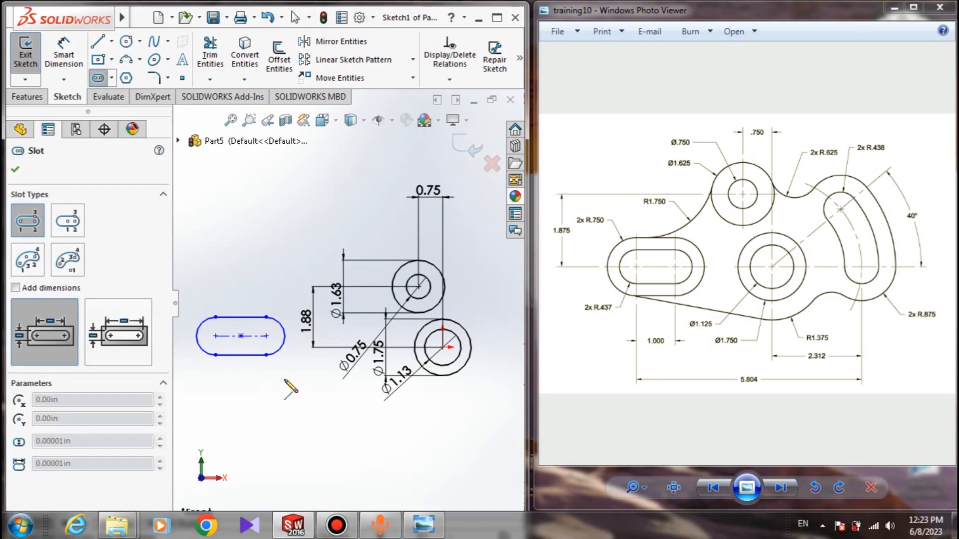
click(216, 336)
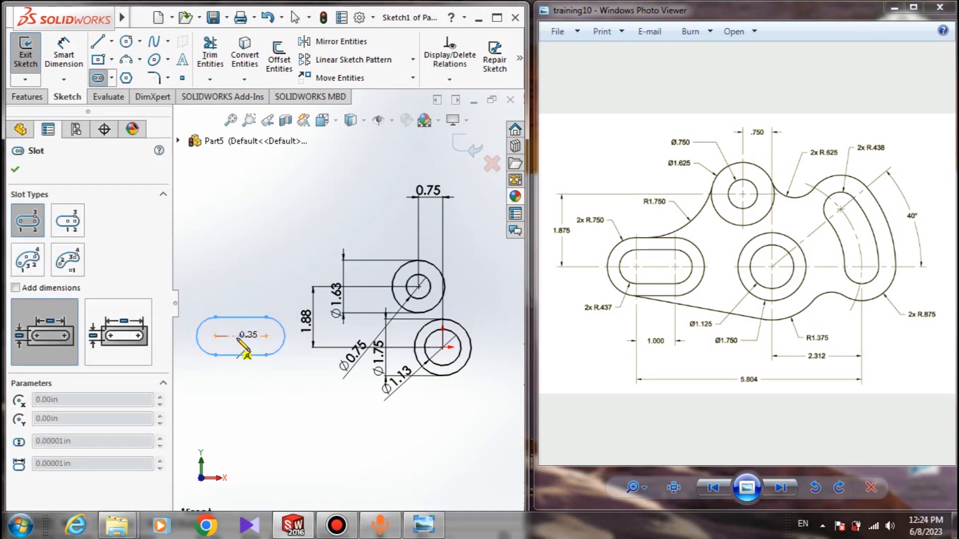
click(266, 336)
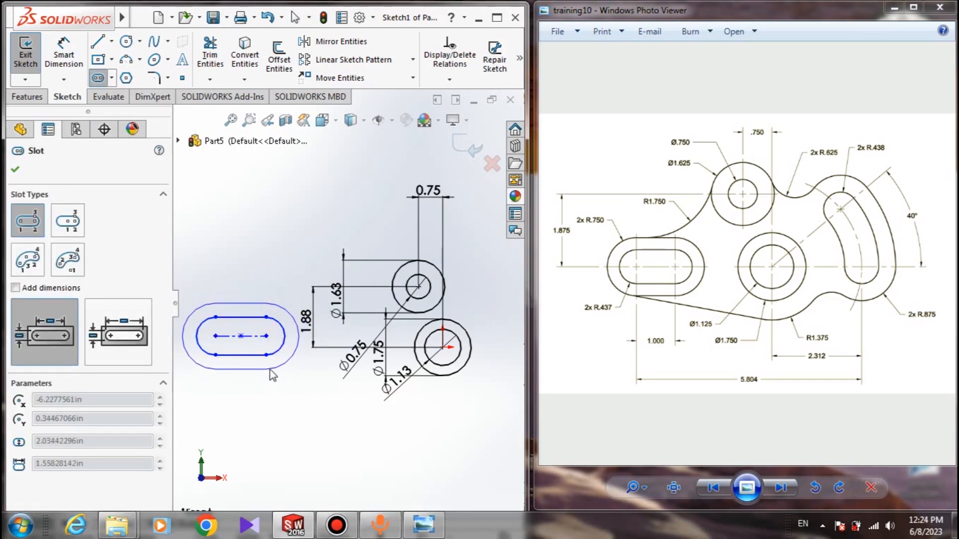
click(273, 372)
key(Escape)
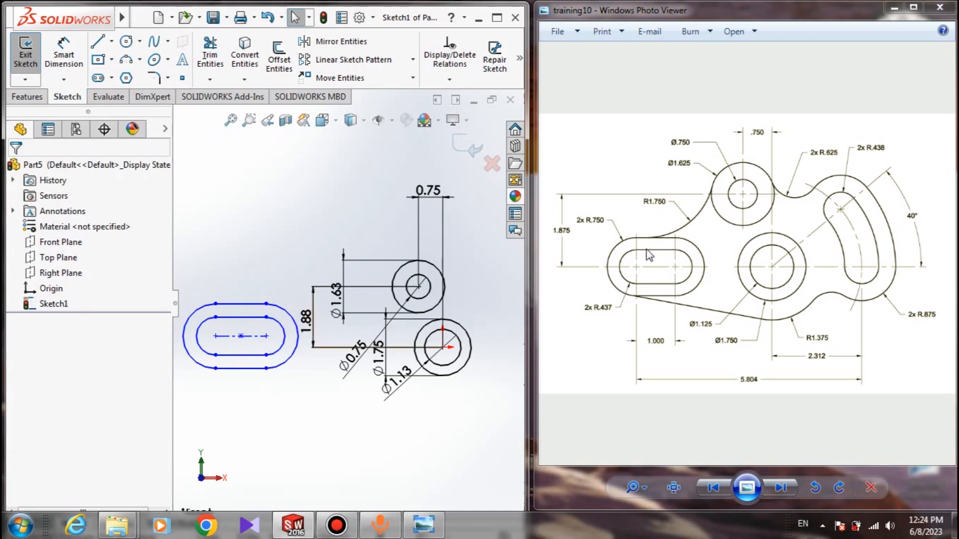
Dimension the outer slot's end radius to 0.75 in.
click(64, 53)
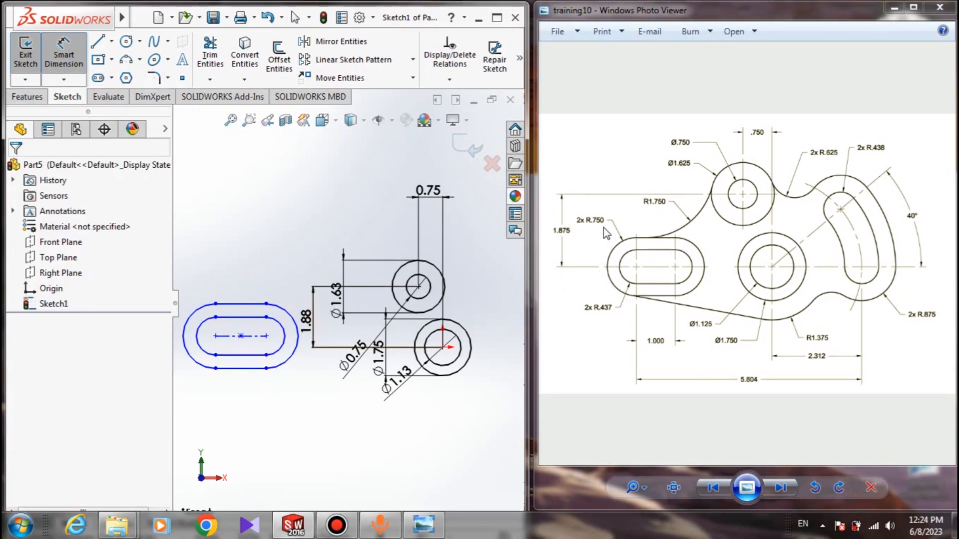
click(190, 315)
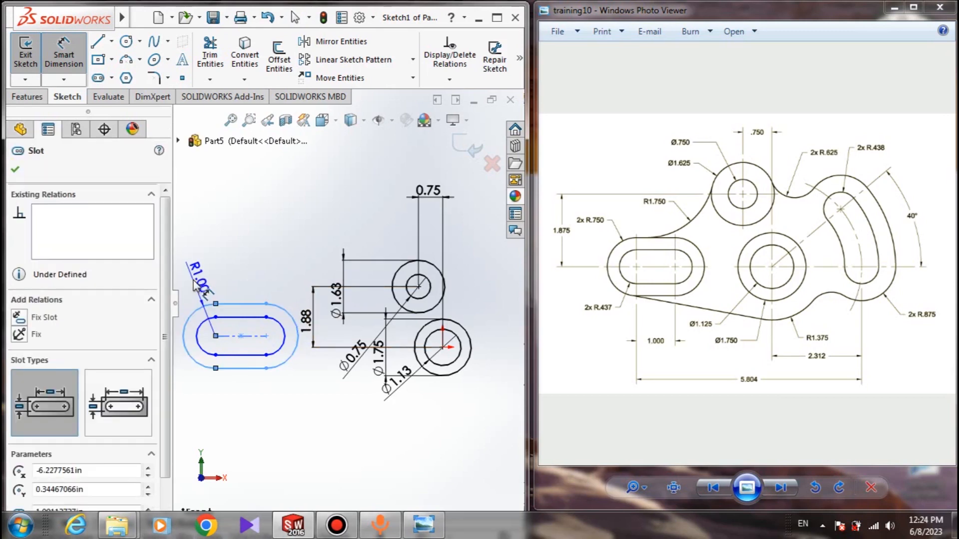
click(191, 279)
text(0.5)
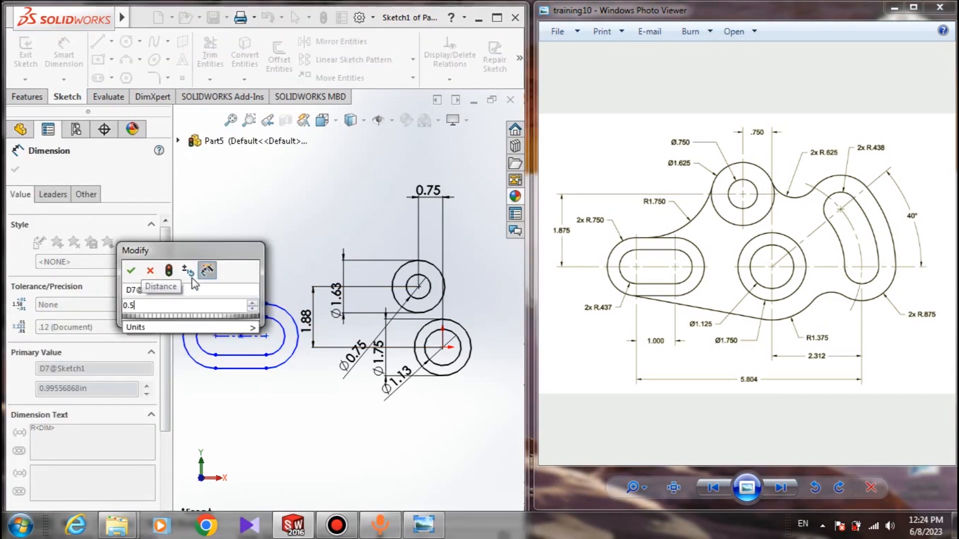
key(BackSpace)
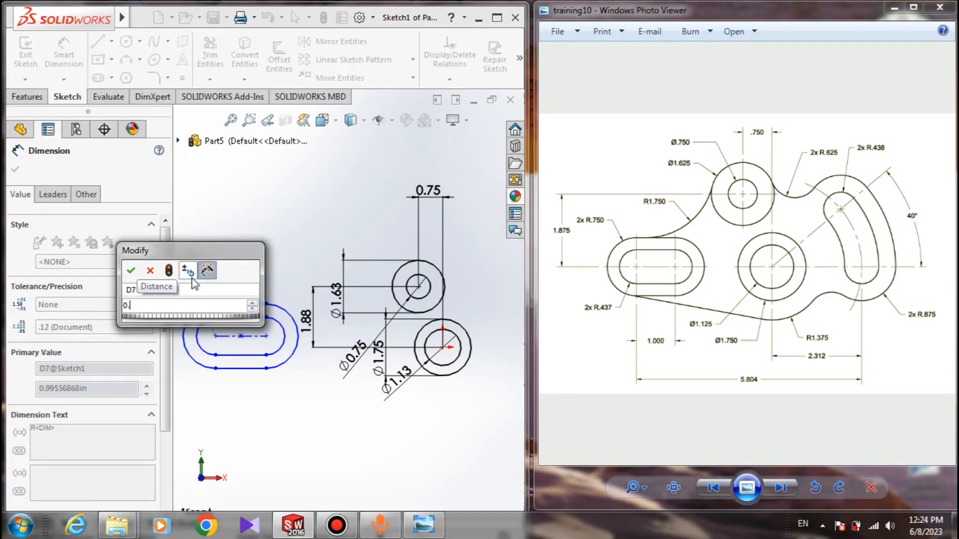
text(75)
key(Return)
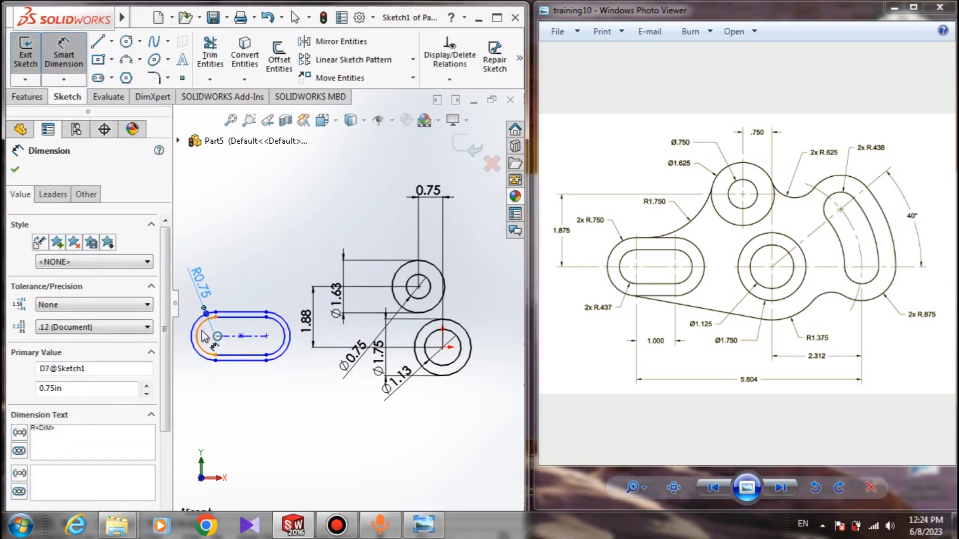
Dimension the inner slot's end radius to 0.437 in and finish dimensioning.
click(203, 334)
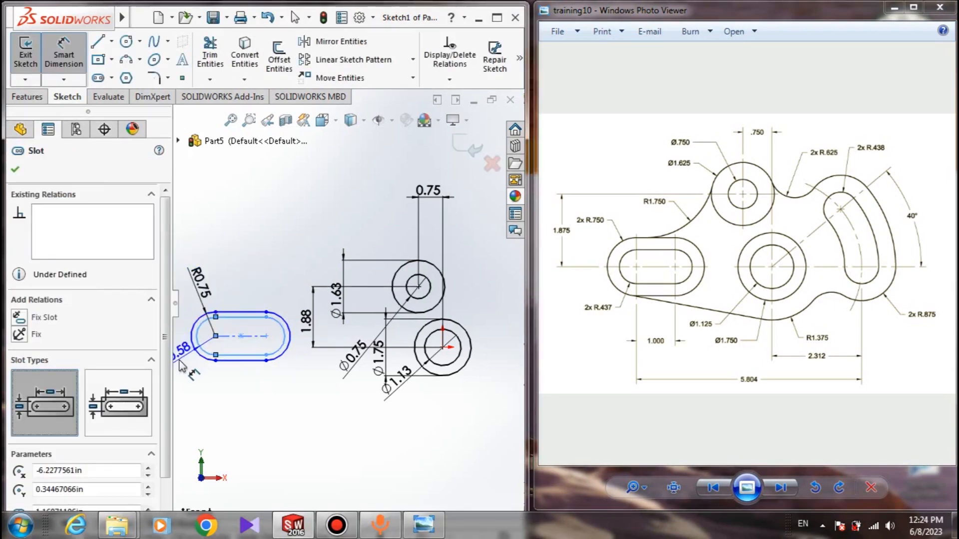
click(193, 387)
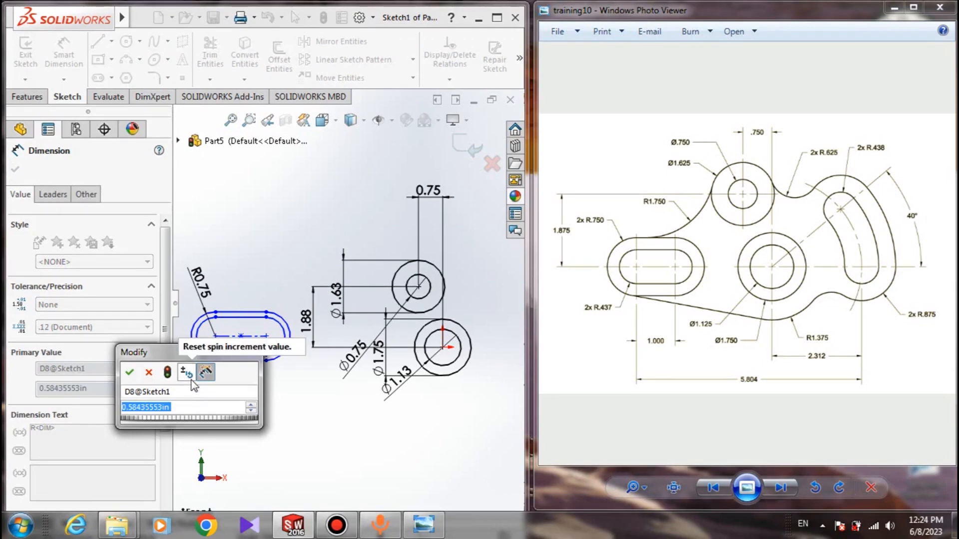
text(0.)
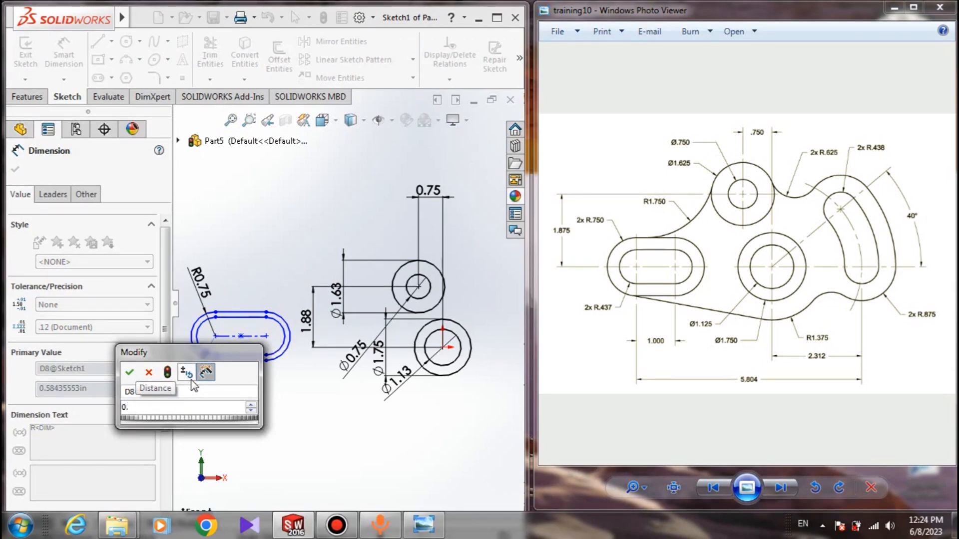
text(437)
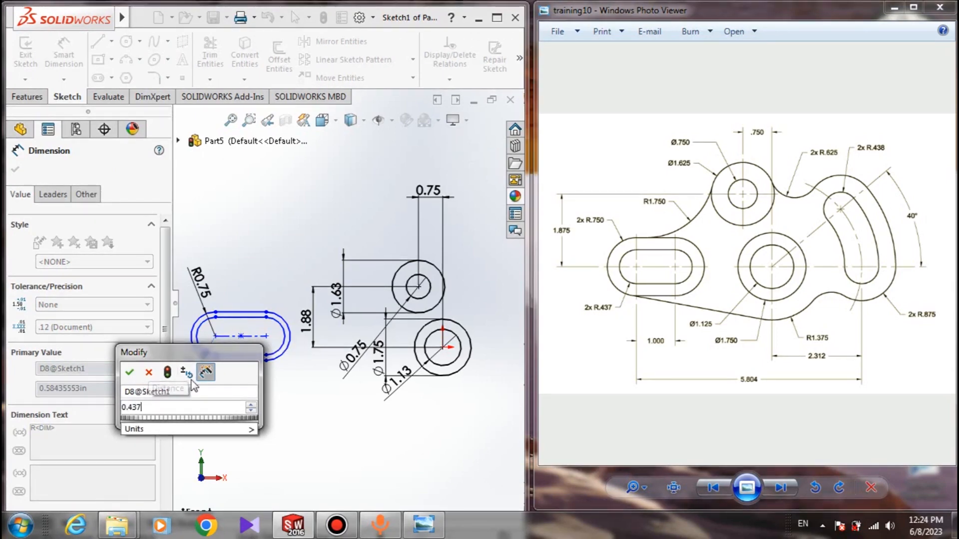
key(Return)
key(Escape)
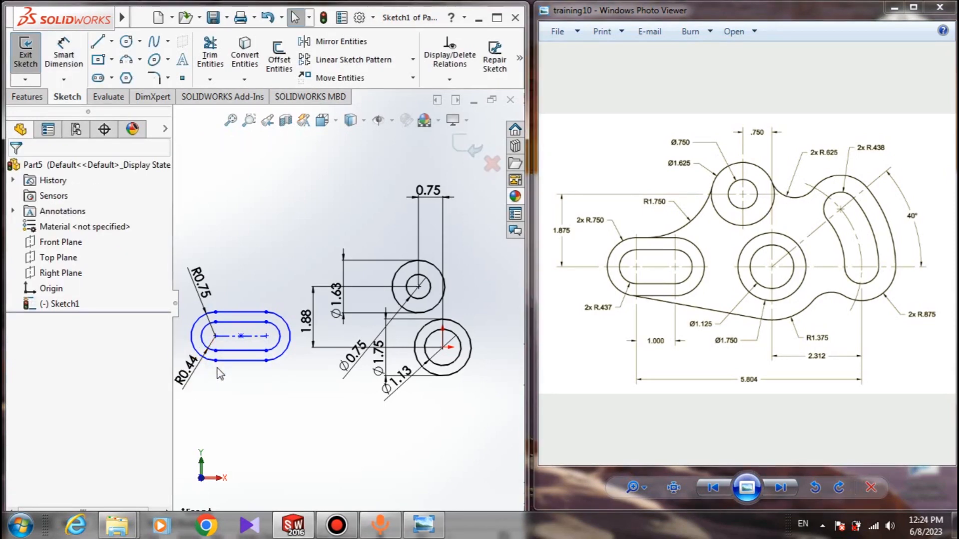
Shift the slots slightly, and add a Horizontal relation between the inner slot's midpoint and the origin.
mouse_move(220, 366)
mouse_down()
mouse_move(227, 348)
mouse_move(224, 356)
mouse_up()
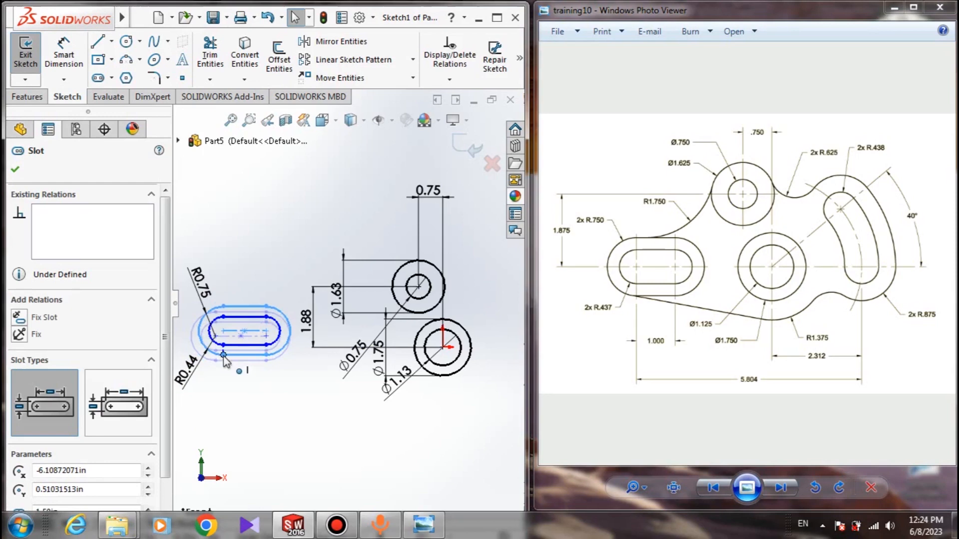
click(237, 424)
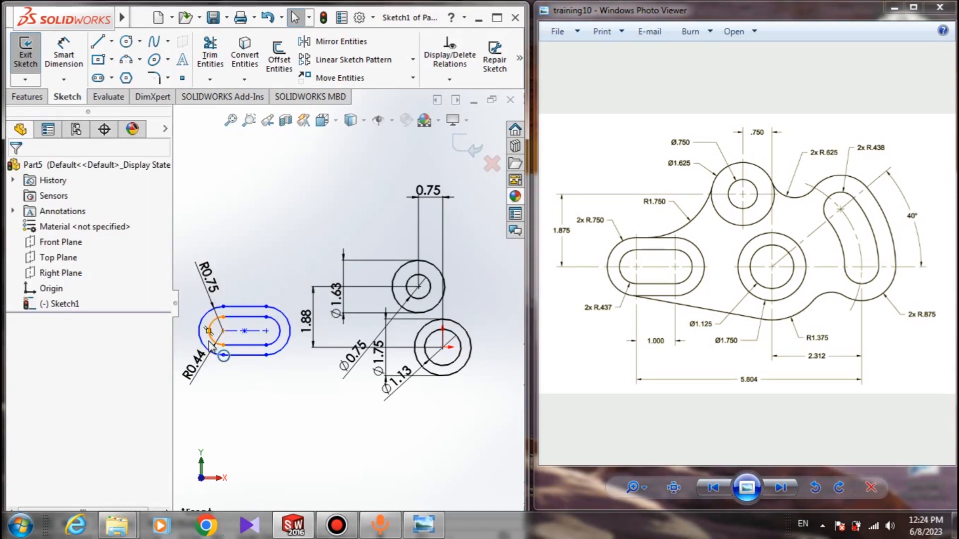
click(443, 348)
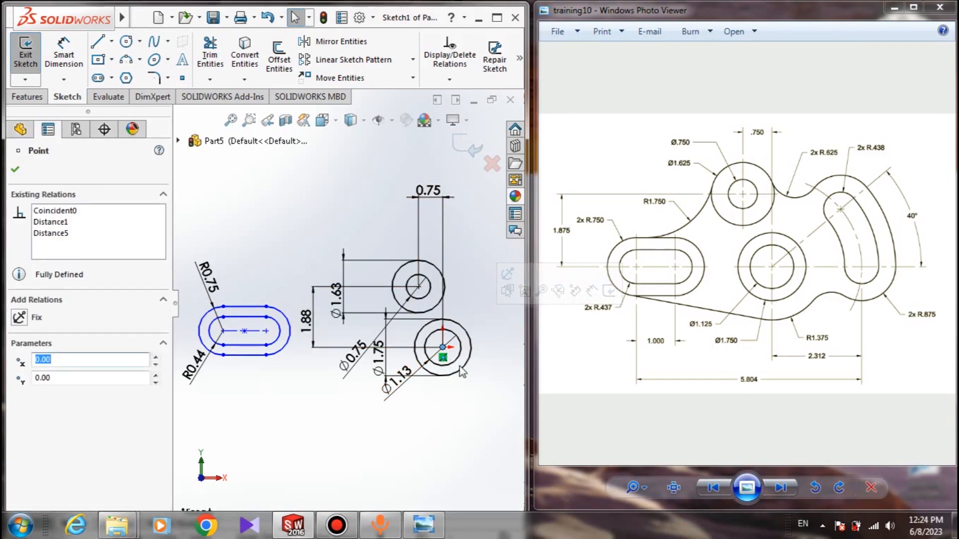
click(264, 368)
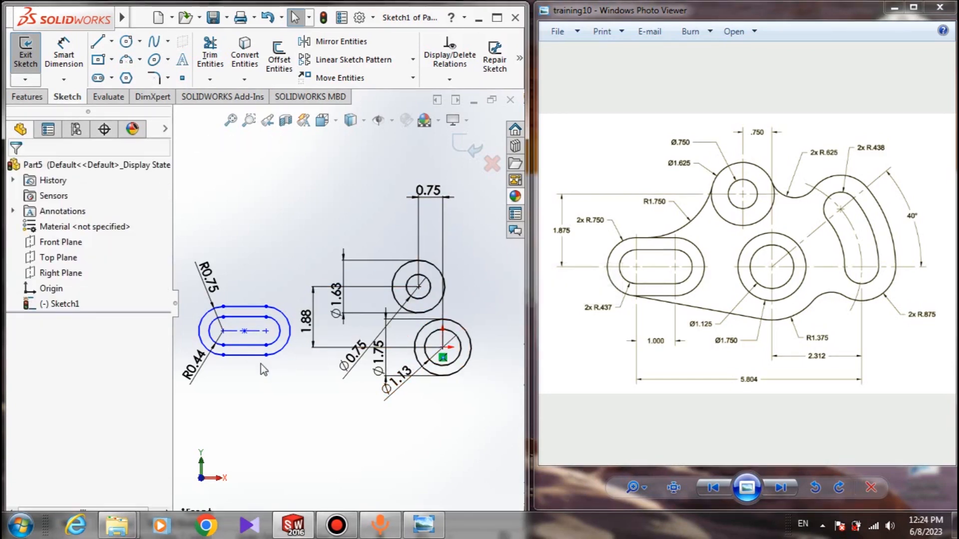
click(245, 332)
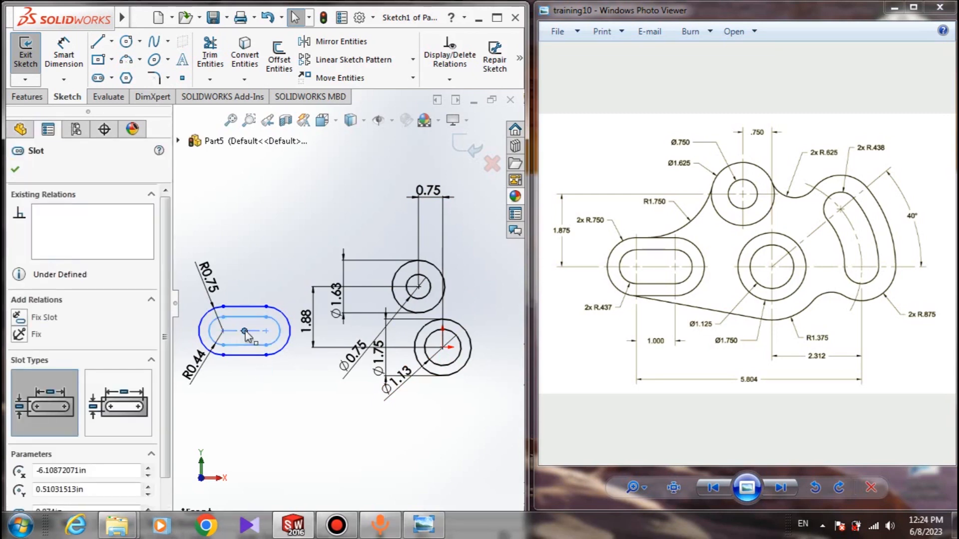
ctrl+click(442, 348)
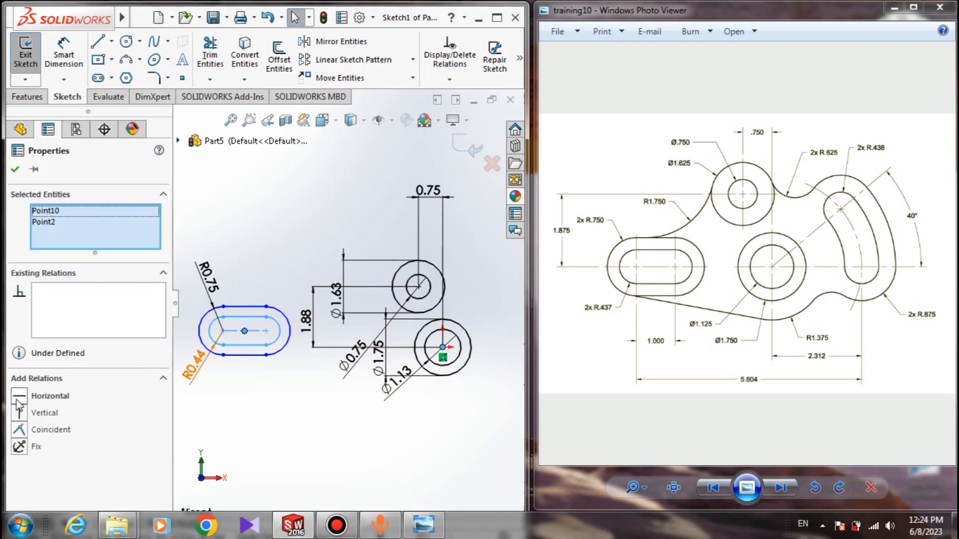
click(19, 397)
click(13, 172)
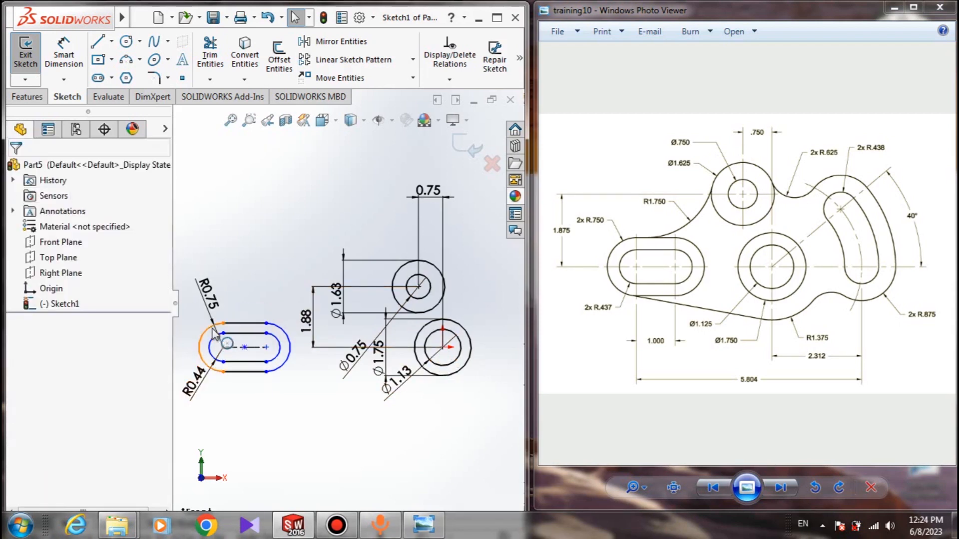
Reposition the slots' ends and stretch both slots toward the circles, with their midpoint about 5.23 in left of the origin.
drag(222, 324, 195, 340)
mouse_move(266, 324)
mouse_down()
mouse_move(306, 328)
mouse_move(247, 326)
mouse_up()
click(239, 279)
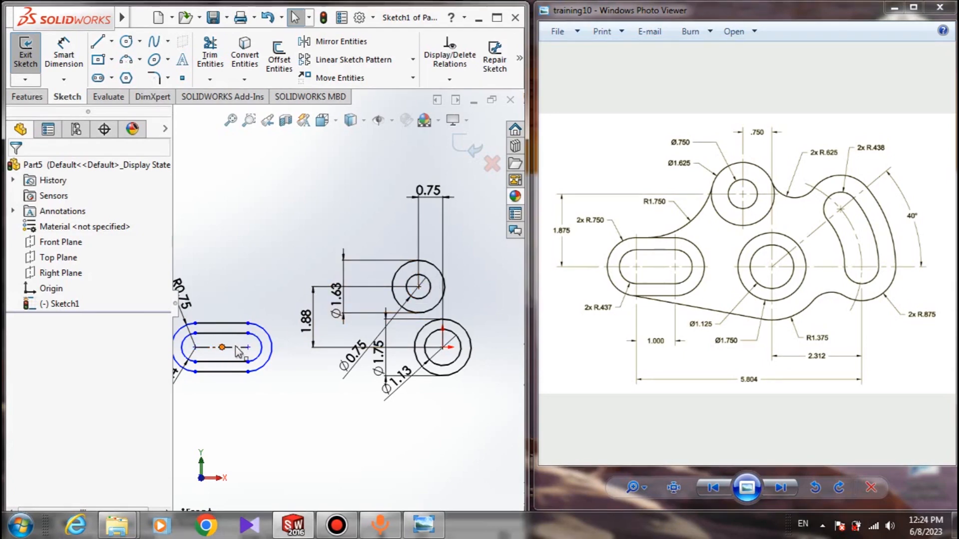
drag(235, 346, 276, 356)
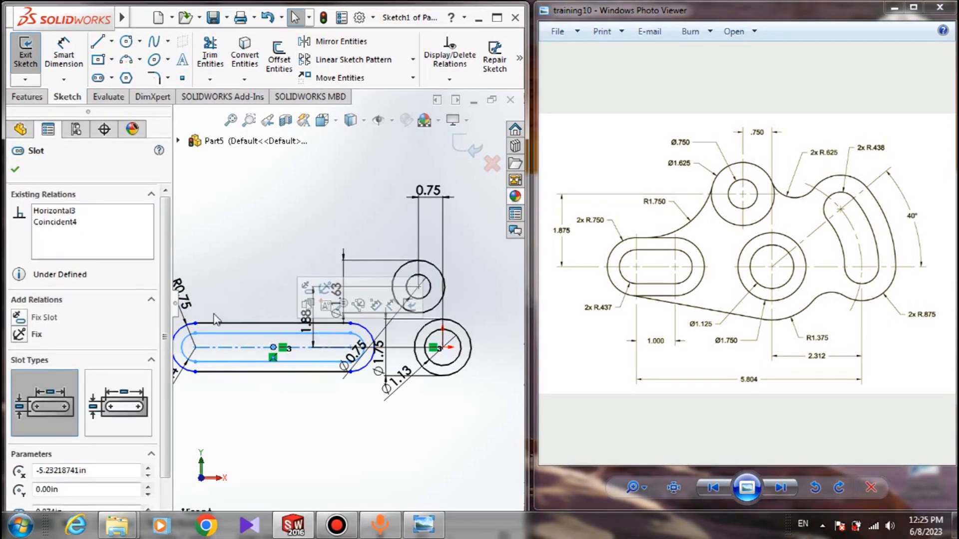
click(320, 477)
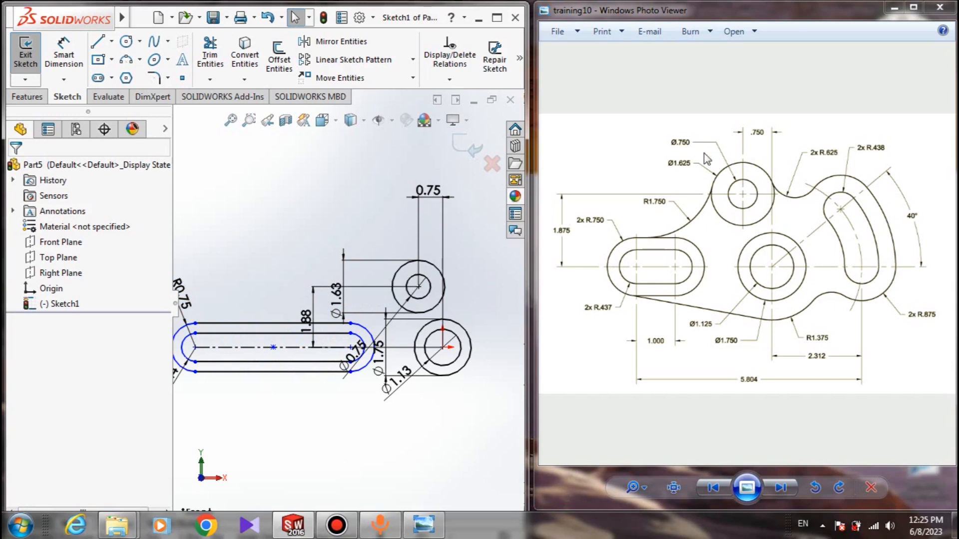
Sketch a 3 Point Arc of about 2.63 in radius from the left side of the upper outer circle to the outer slot's upper edge.
click(126, 61)
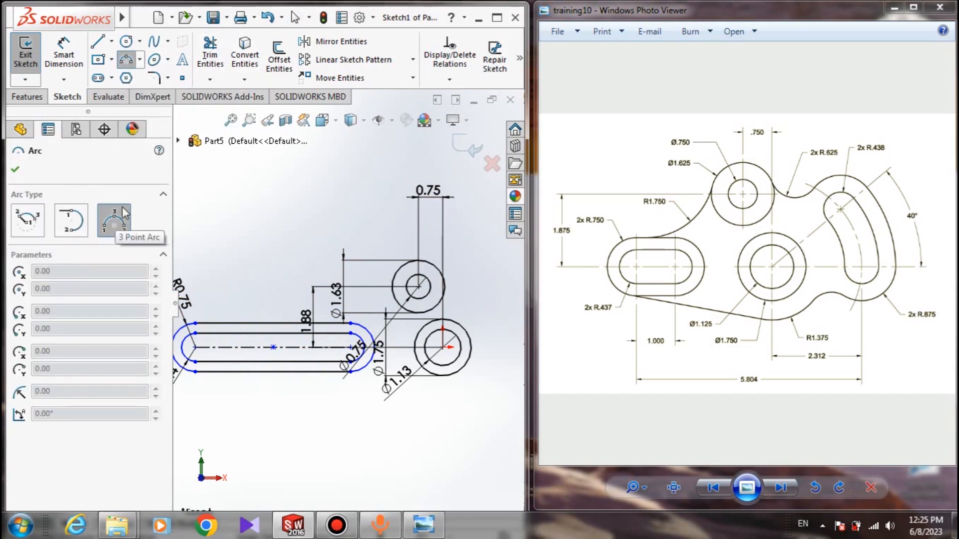
scroll(385, 328, down, 5)
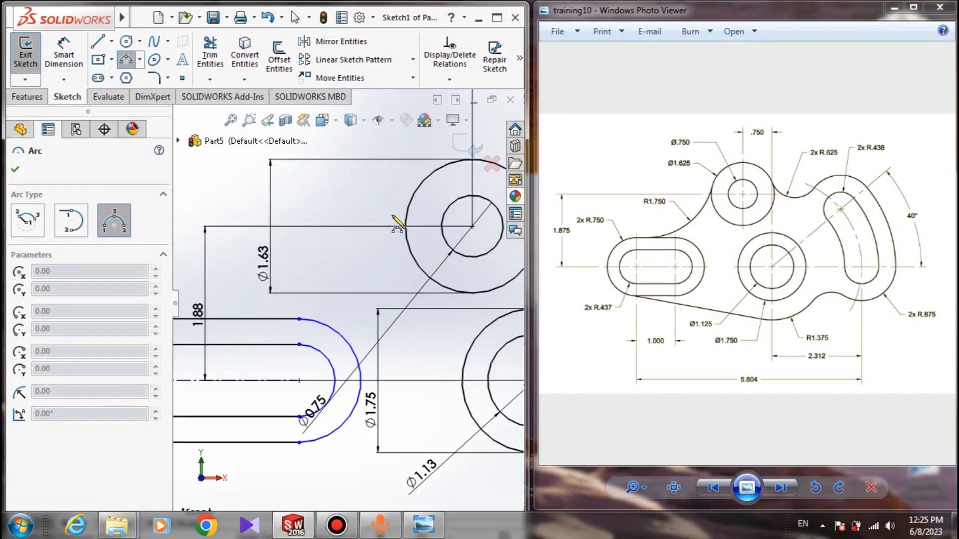
click(411, 199)
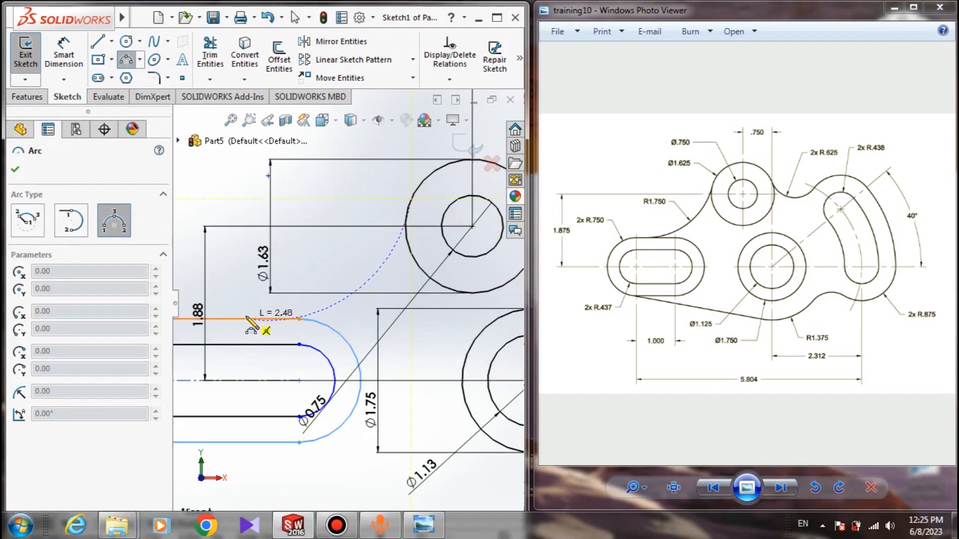
click(252, 319)
click(299, 298)
key(Escape)
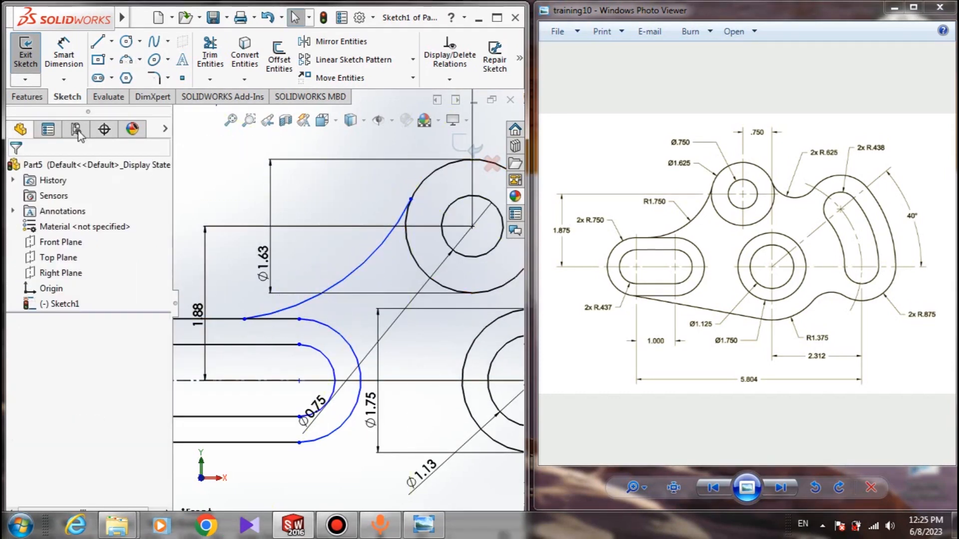
Dimension the connecting arc's radius to 1.75 in.
click(75, 63)
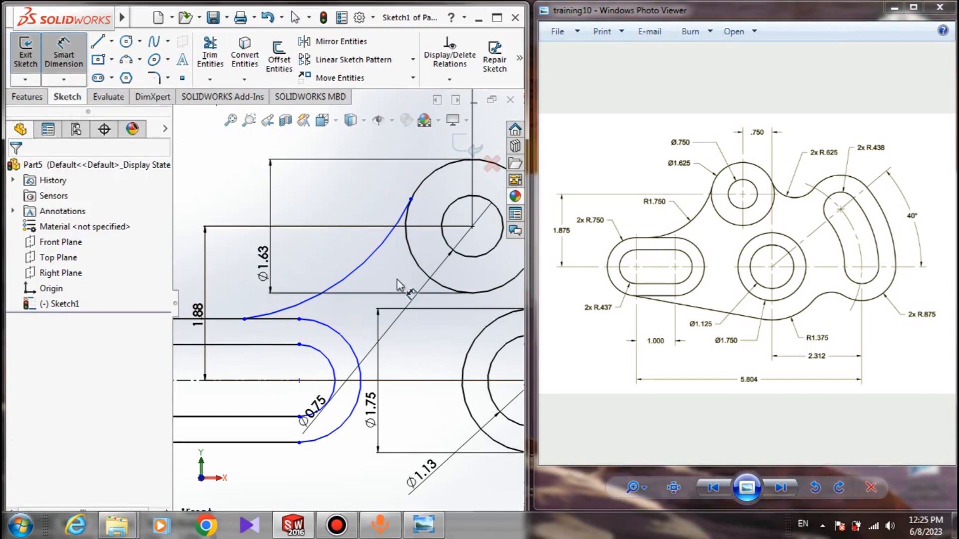
click(359, 272)
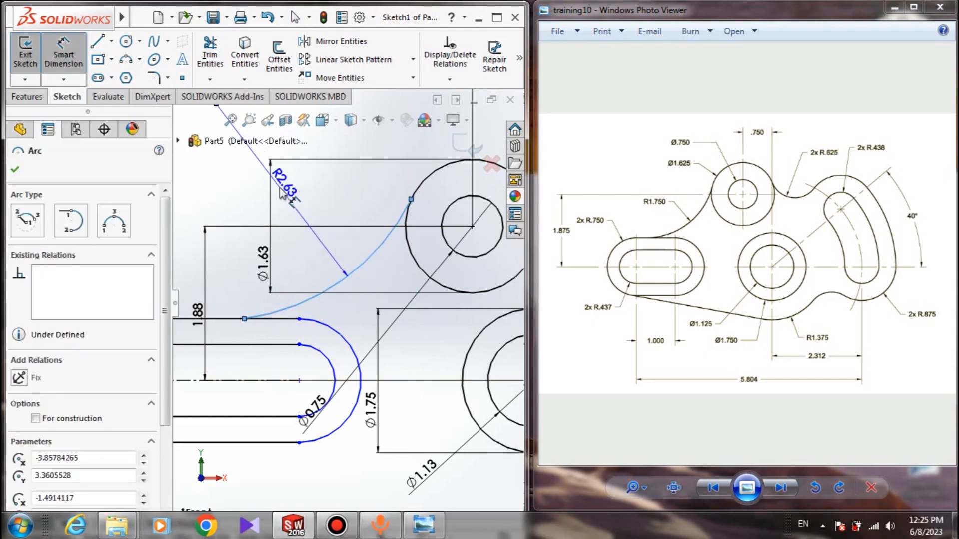
click(280, 195)
text(1.75)
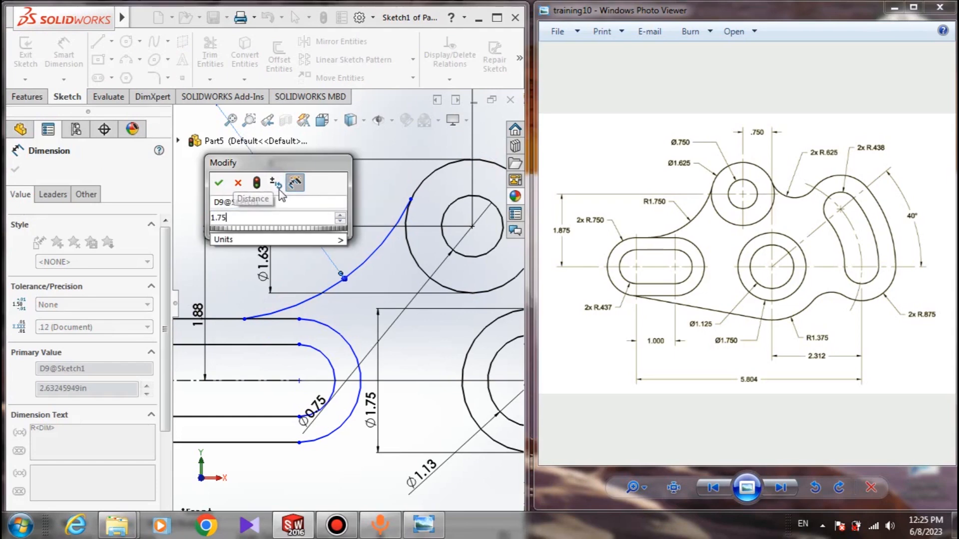
key(Return)
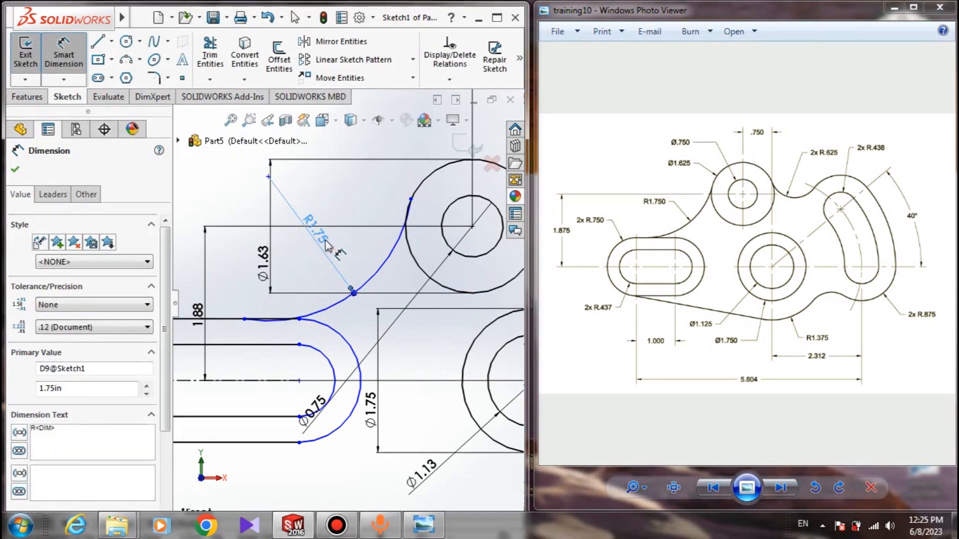
key(Escape)
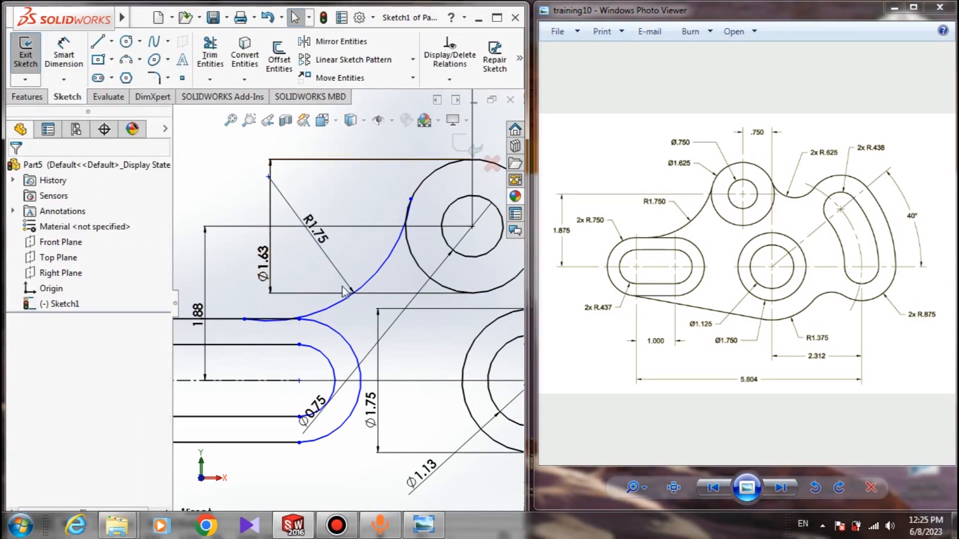
Make the connecting arc tangent to the upper outer circle.
scroll(384, 248, down, 2)
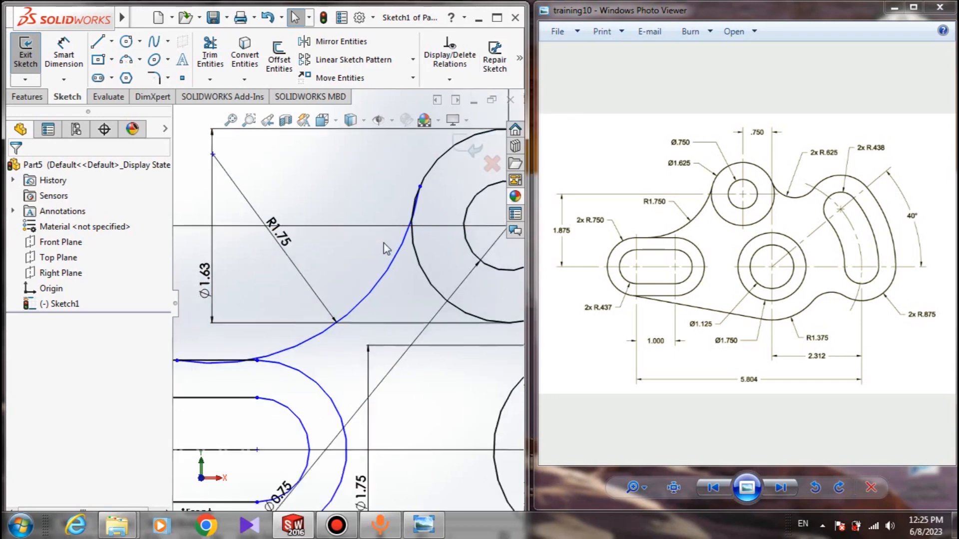
scroll(384, 248, down, 1)
click(420, 268)
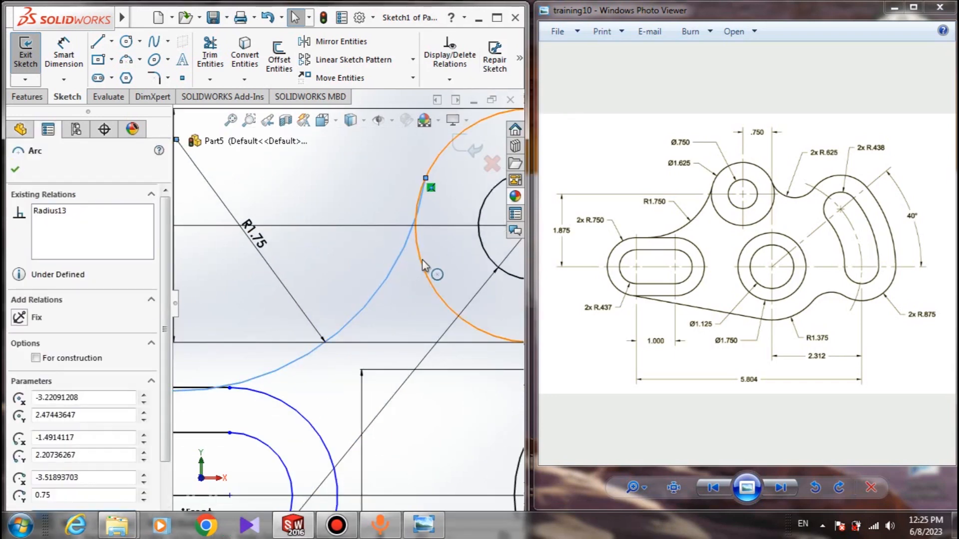
ctrl+click(422, 264)
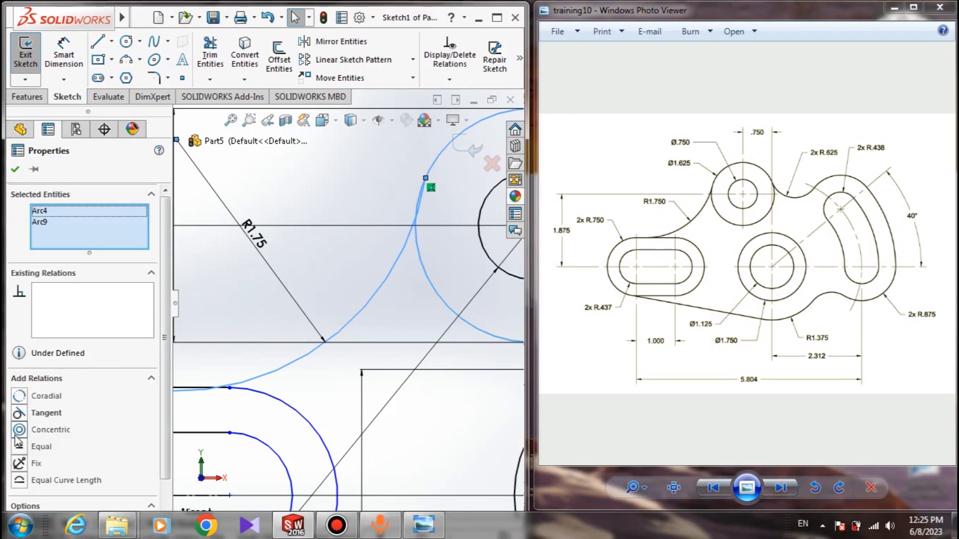
click(28, 417)
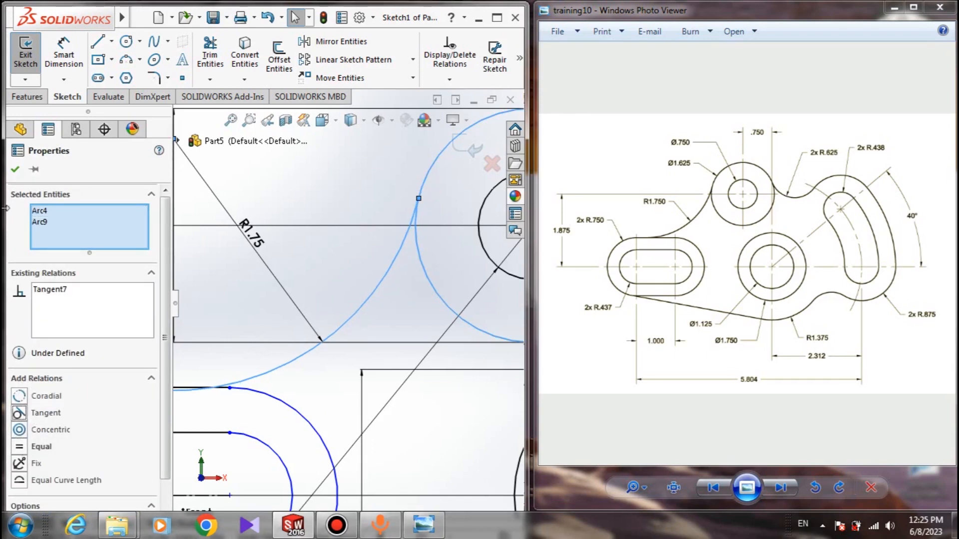
click(14, 170)
Make the R1.75 connecting arc tangent to the outer slot's upper edge.
scroll(277, 321, up, 3)
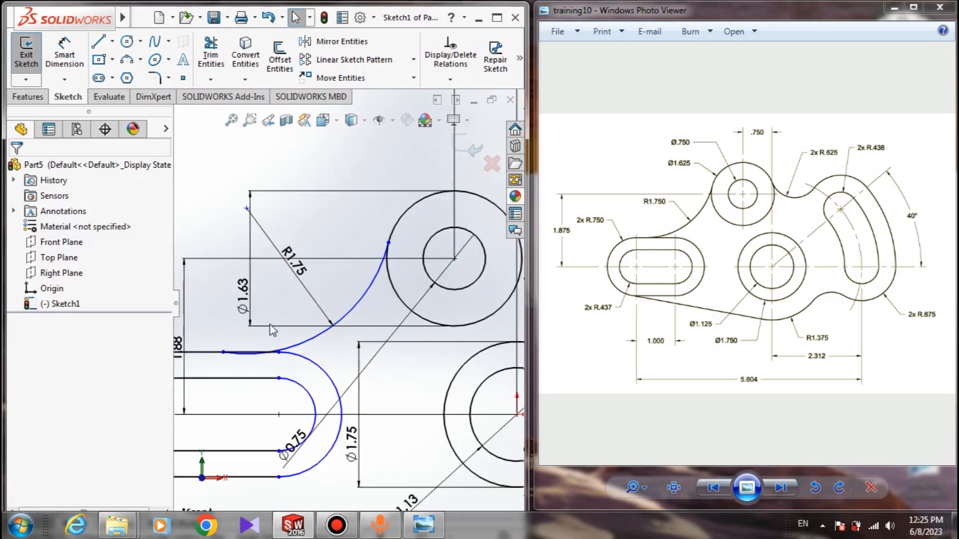
scroll(271, 328, down, 3)
click(322, 358)
scroll(238, 378, up, 2)
scroll(232, 378, down, 1)
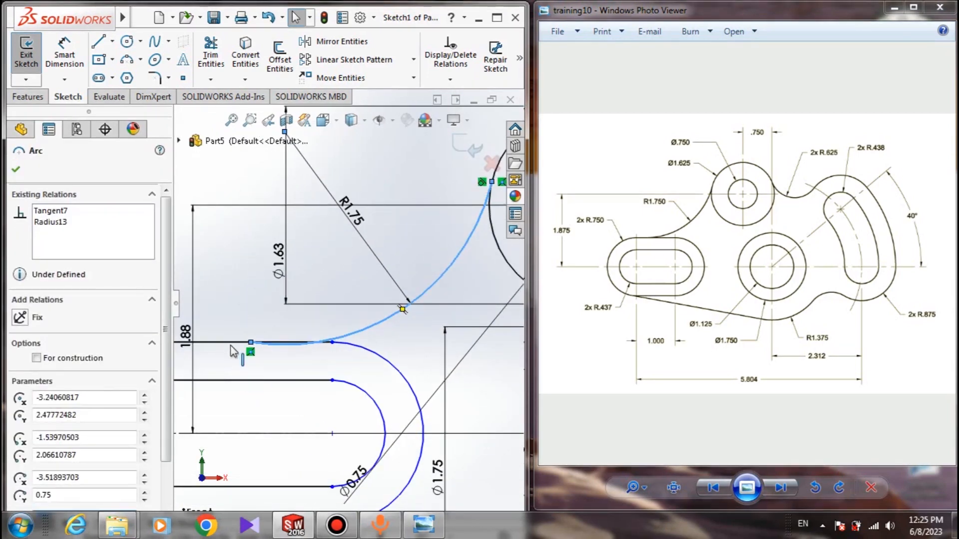
ctrl+click(199, 352)
click(19, 412)
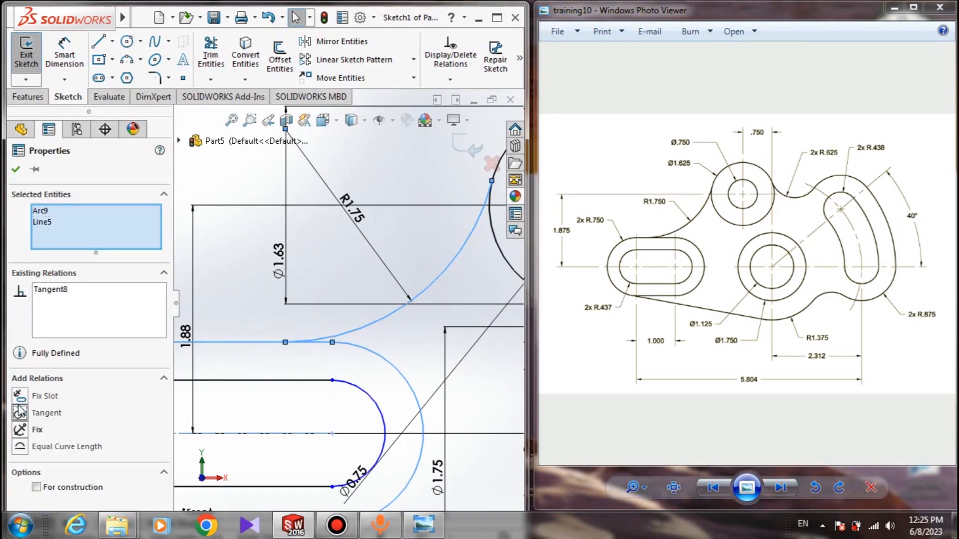
click(16, 170)
scroll(375, 343, up, 3)
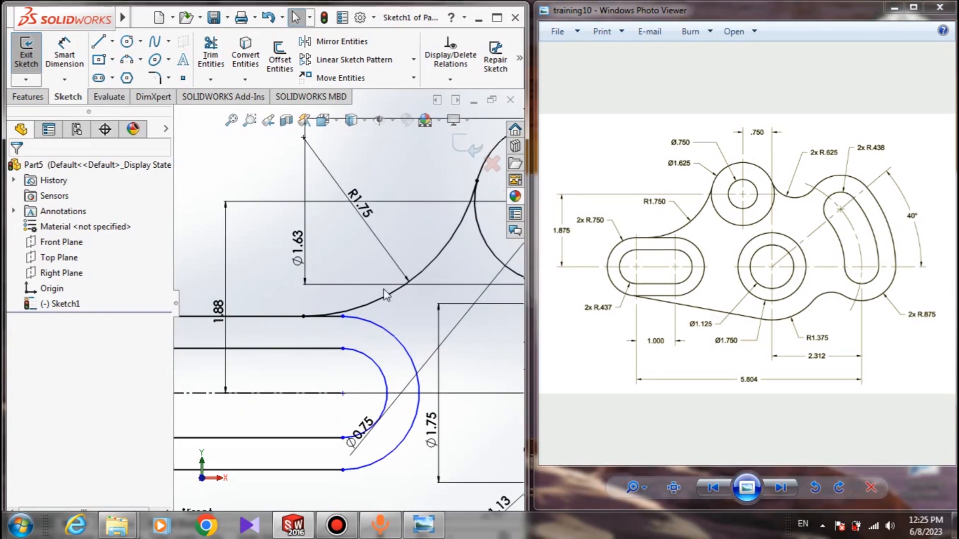
Sketch a line about 6.3 in long from the outer slot's lower-left tangent point, sloping down to the right below the circles.
scroll(405, 320, up, 2)
scroll(442, 357, up, 2)
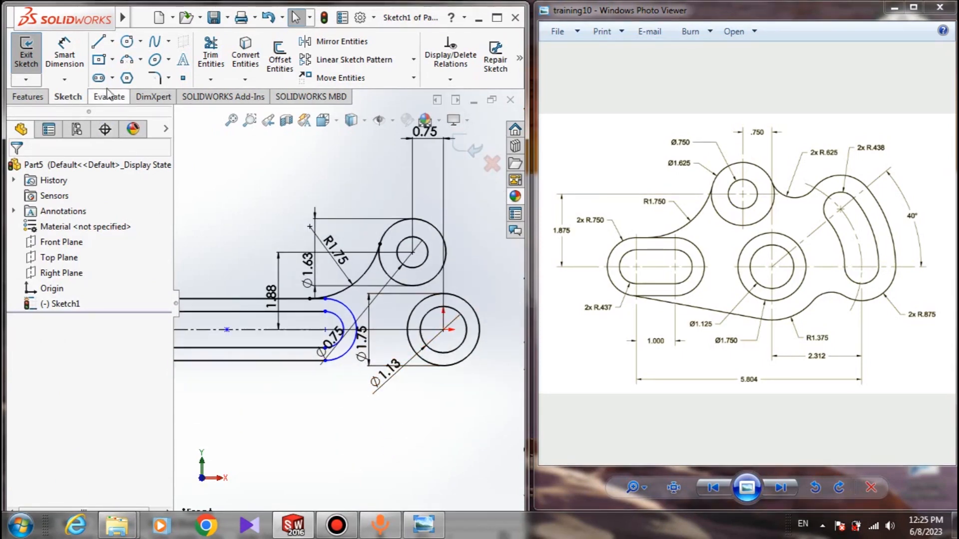
click(98, 42)
scroll(292, 264, up, 2)
scroll(251, 343, down, 2)
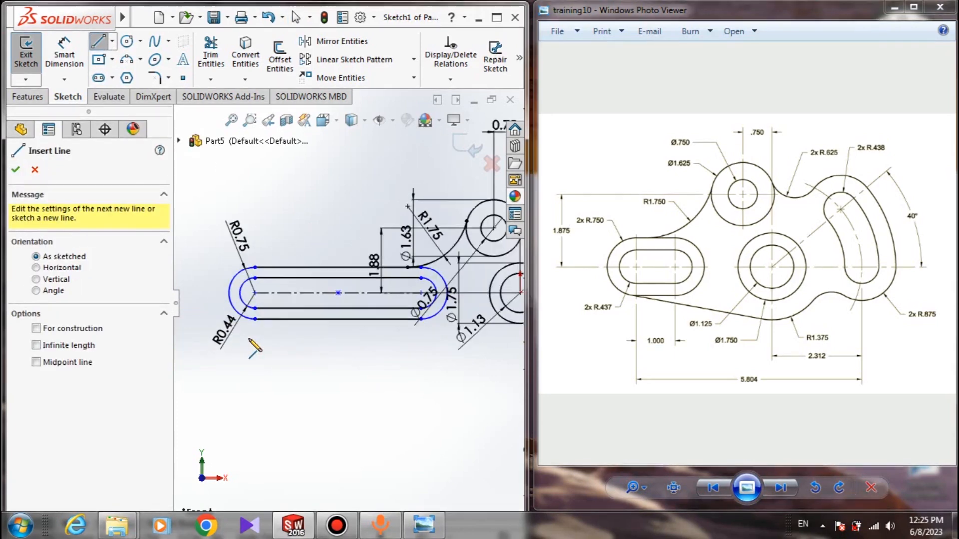
click(255, 320)
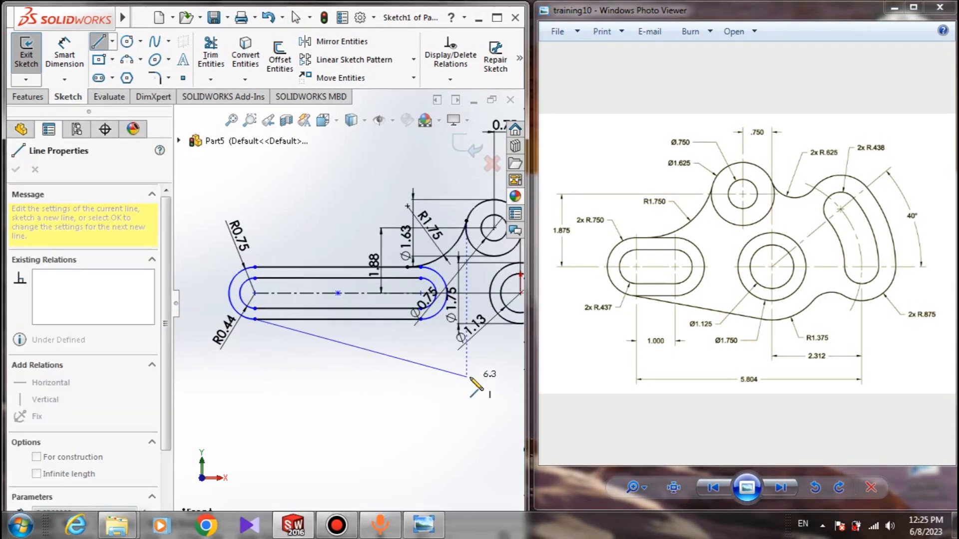
click(467, 378)
key(Escape)
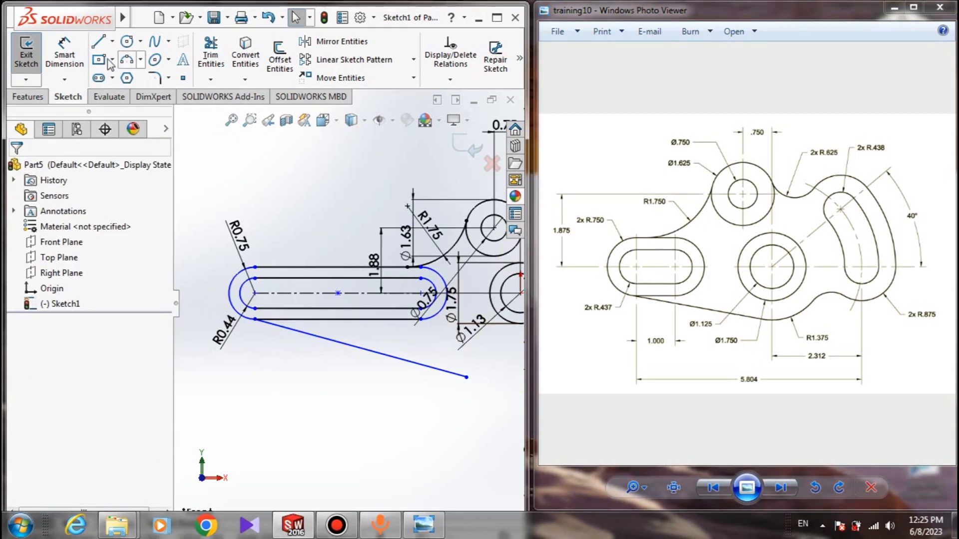
Sketch a downward-bulging 3 Point Arc of about 90° and 0.8 in radius, continuing from the sloping line's free end.
click(127, 60)
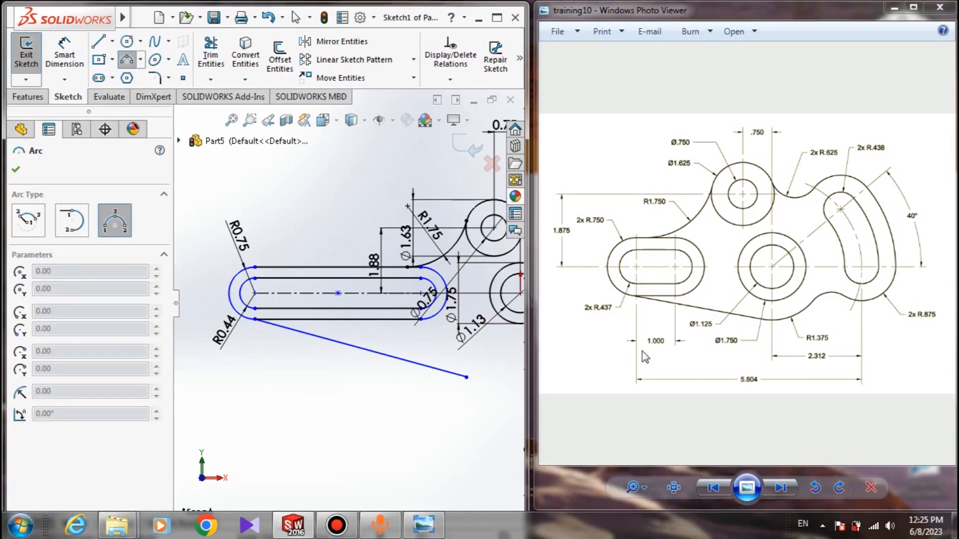
scroll(465, 353, down, 3)
scroll(465, 351, up, 3)
scroll(417, 331, down, 3)
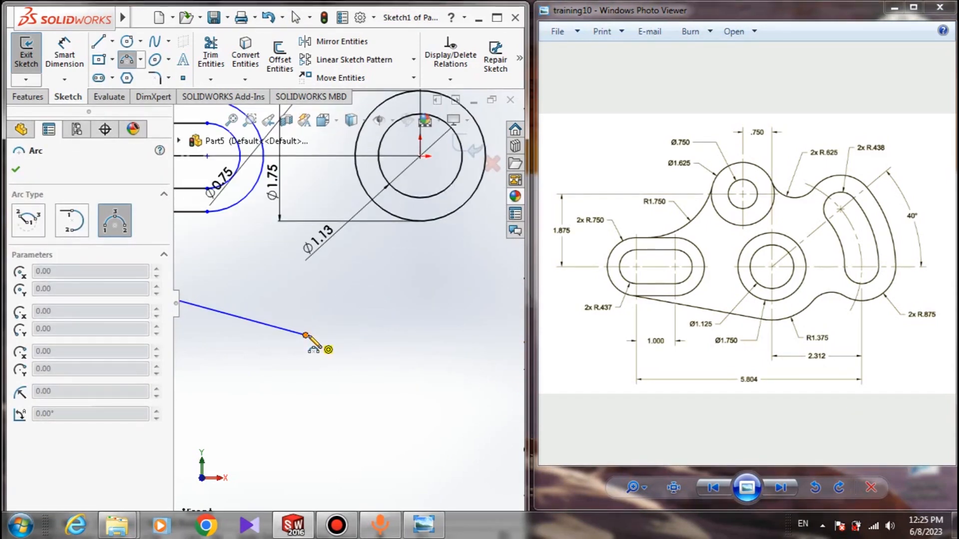
click(306, 335)
click(387, 314)
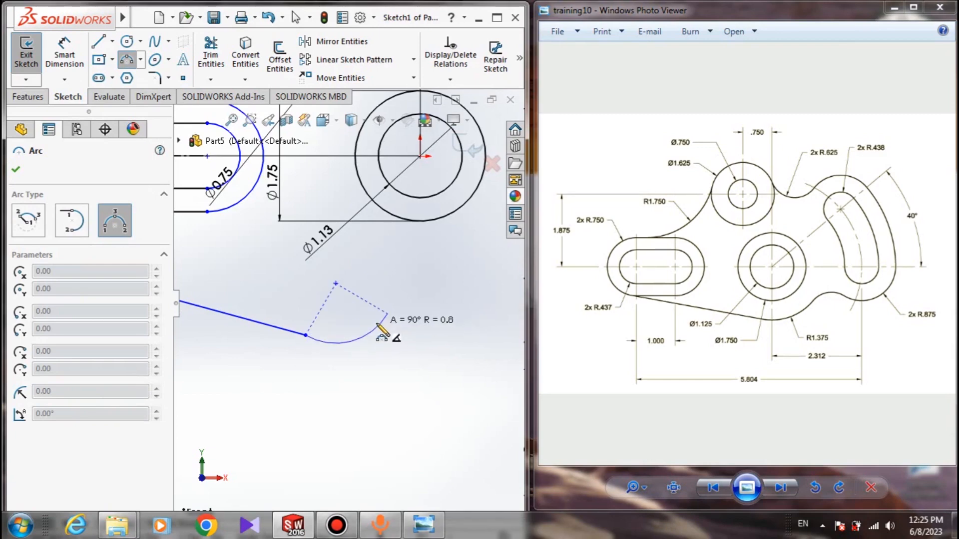
click(378, 326)
key(Escape)
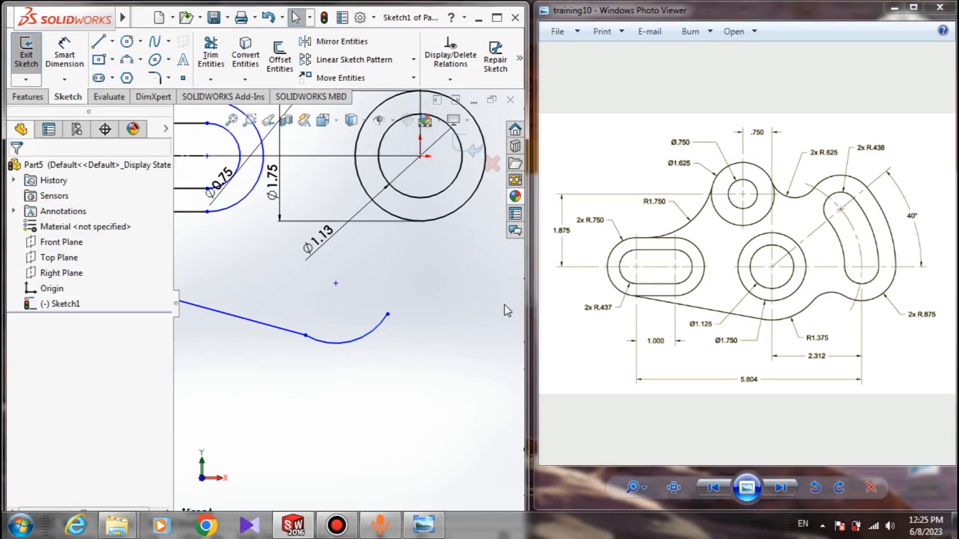
Sketch an upward-bulging 3 Point Arc of about 90° to the right, starting from the first lower arc's free end.
key(Return)
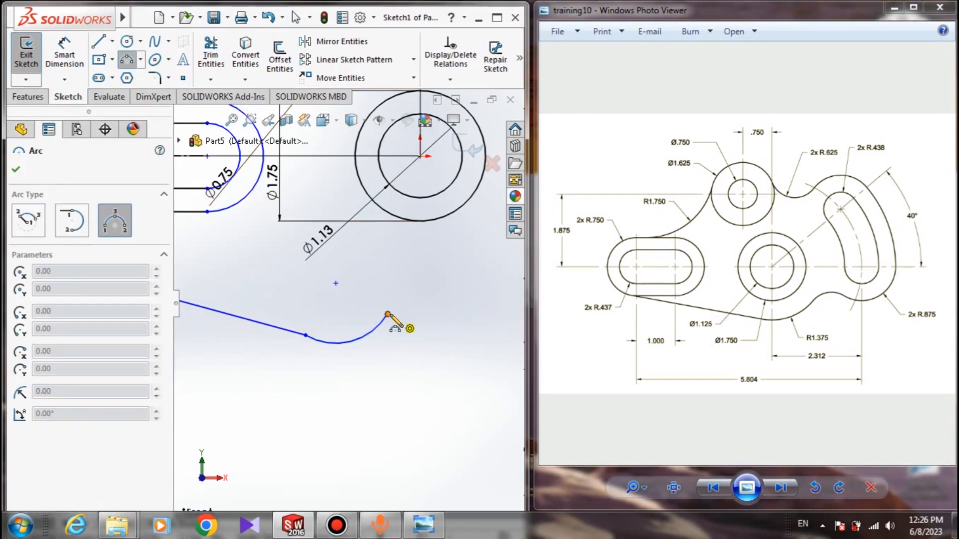
key(Escape)
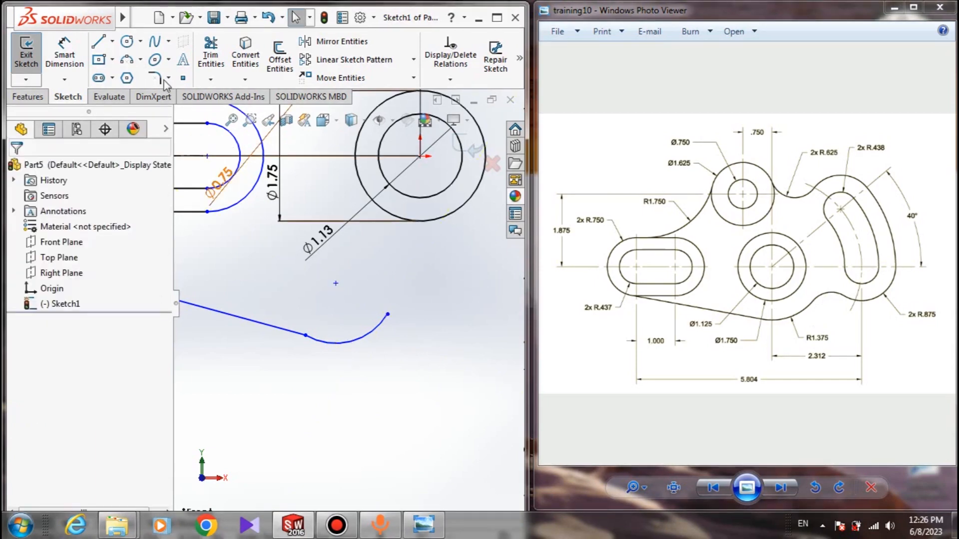
click(130, 62)
click(387, 314)
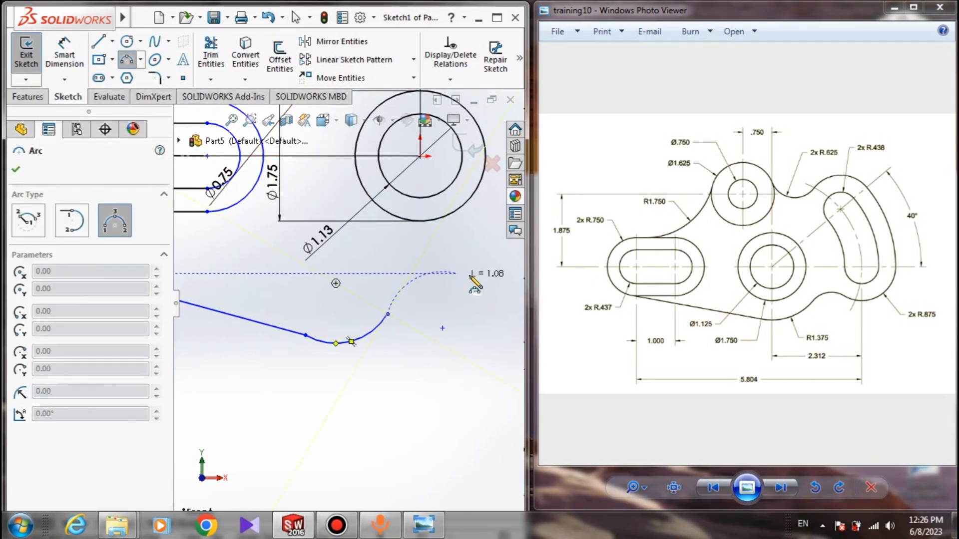
click(485, 298)
click(456, 286)
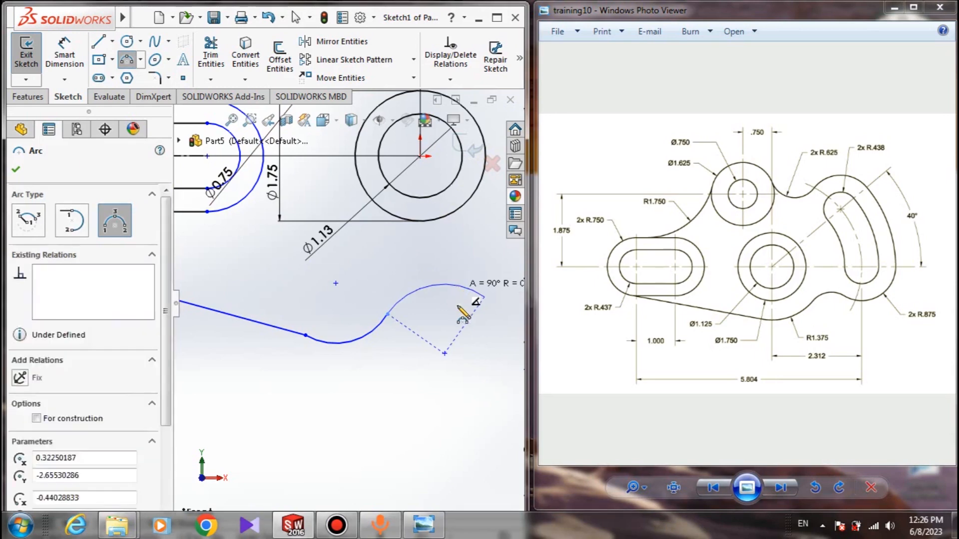
key(Escape)
scroll(368, 325, up, 1)
scroll(345, 294, down, 1)
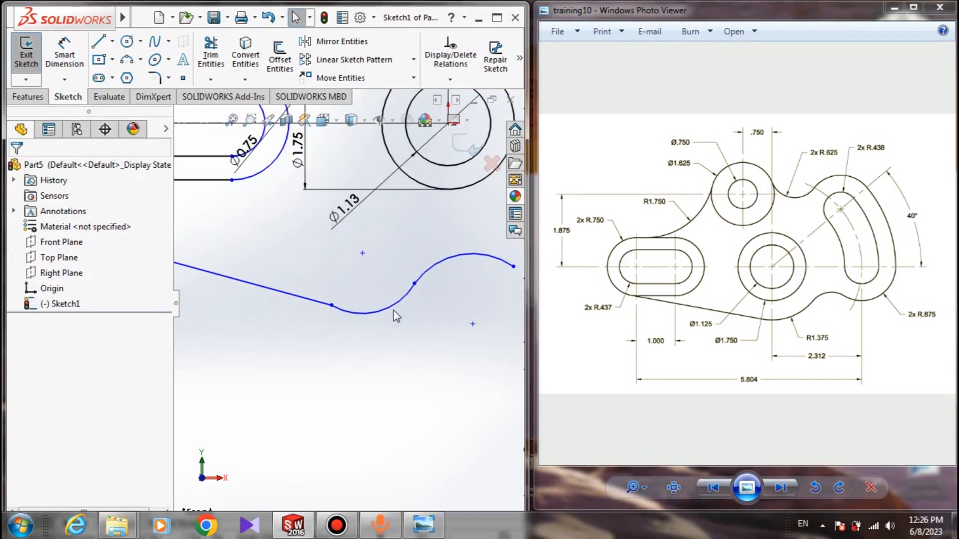
Make the first lower arc tangent to the sloping line.
click(360, 315)
click(311, 298)
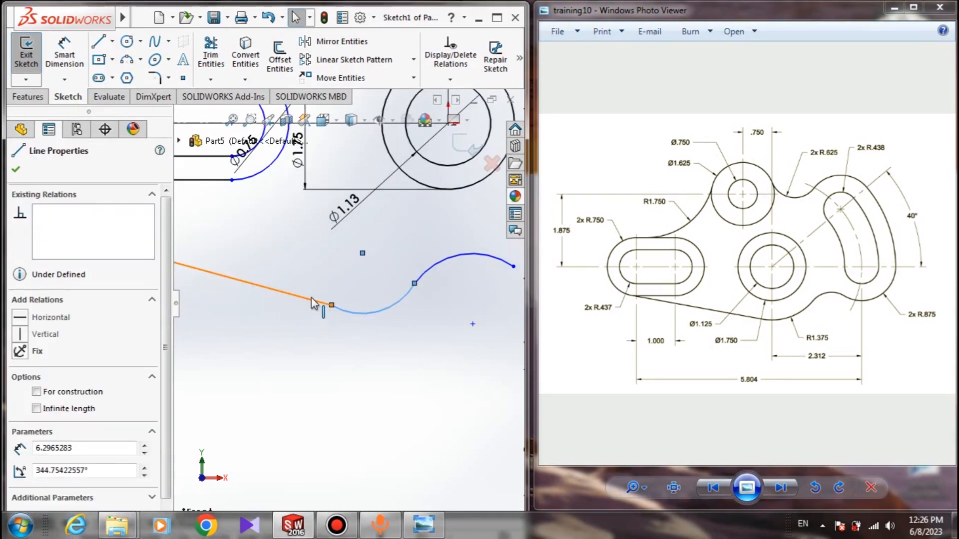
click(15, 402)
click(297, 349)
scroll(327, 310, up, 4)
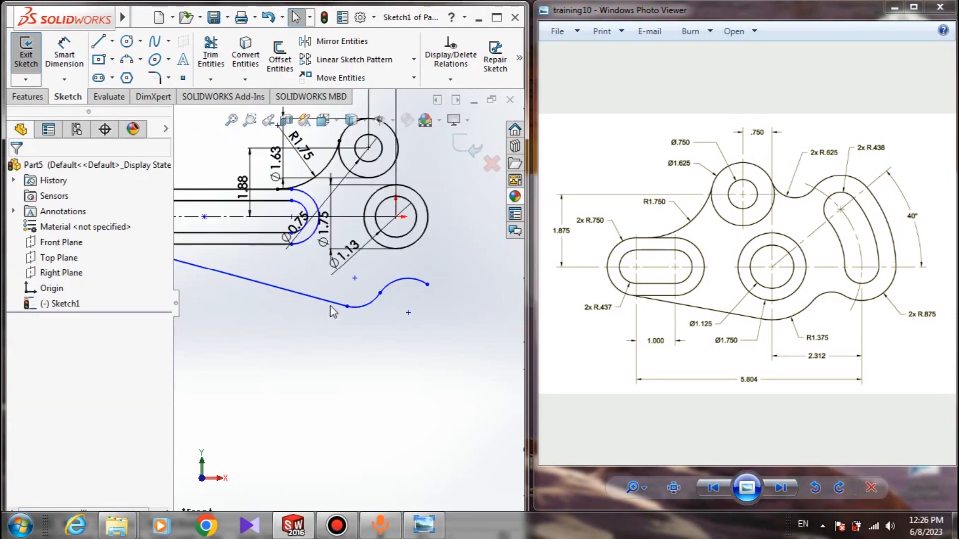
Make the two connected lower arcs tangent to each other.
scroll(370, 317, down, 5)
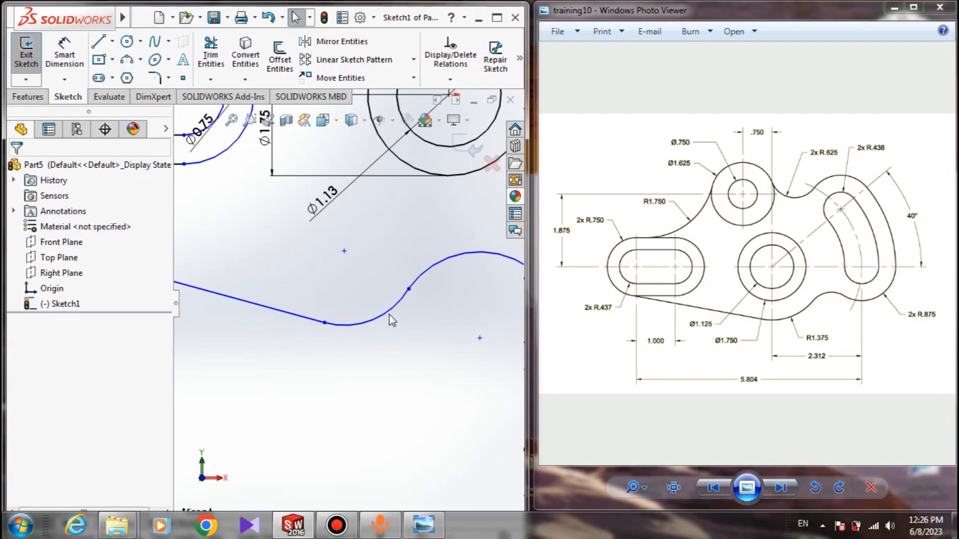
click(389, 312)
click(429, 267)
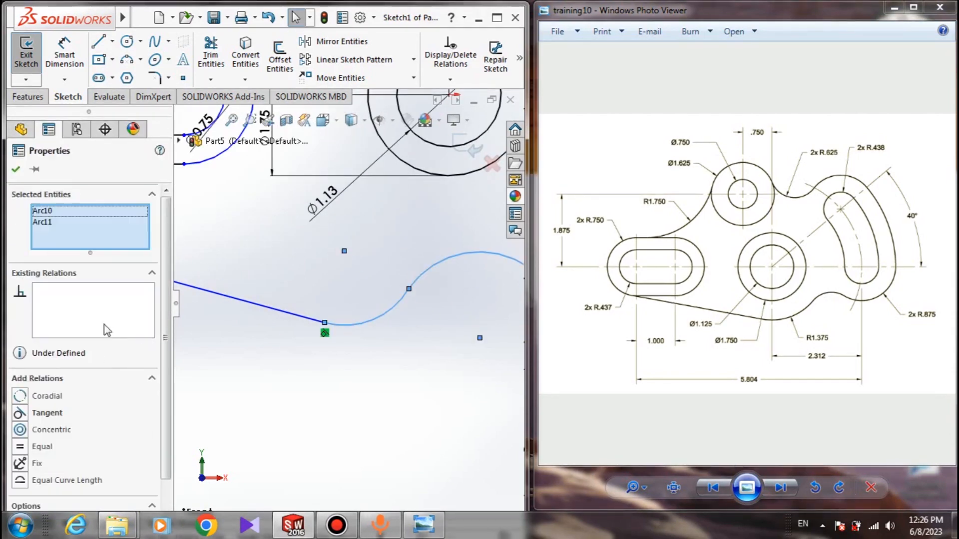
click(18, 411)
click(15, 169)
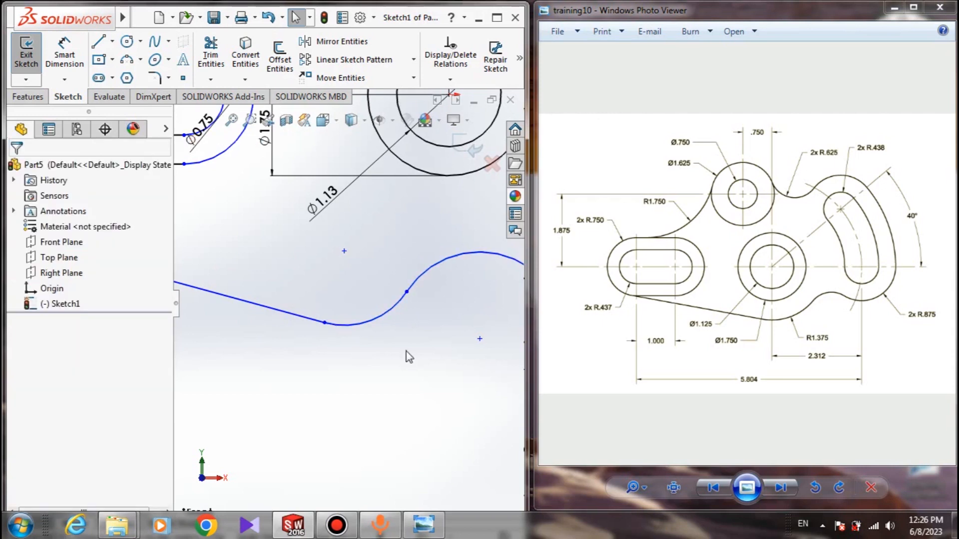
Sketch a 3 Point Arc Slot right of the circles, about 0.94 in wide, with a centerline radius of about 2.78 in spanning about 63°.
scroll(350, 307, up, 3)
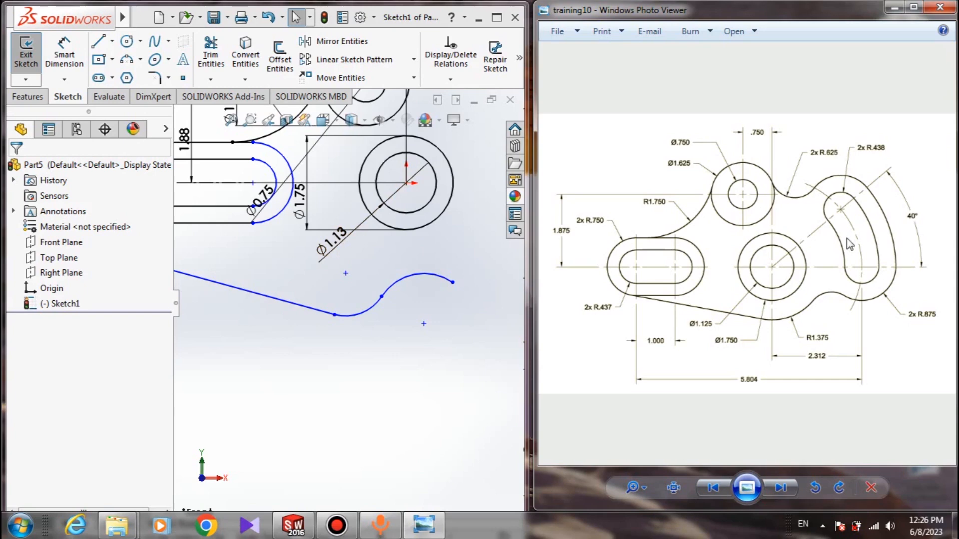
scroll(849, 244, up, 3)
scroll(744, 232, down, 1)
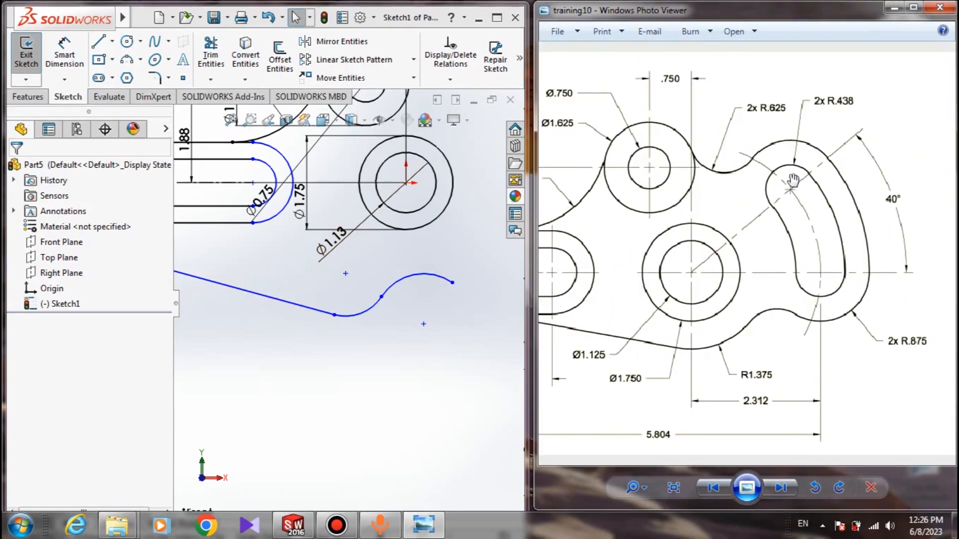
scroll(809, 229, up, 2)
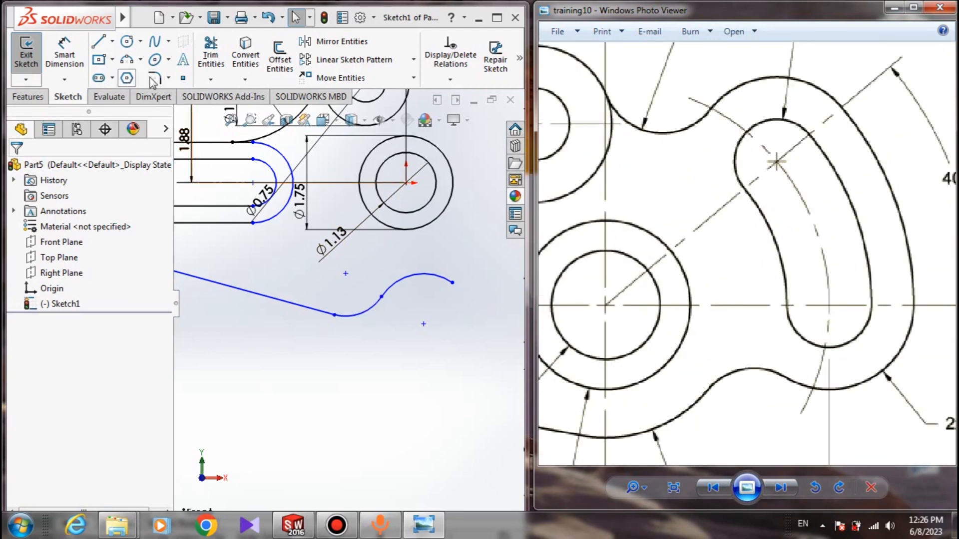
click(419, 264)
scroll(463, 260, up, 3)
scroll(464, 240, down, 2)
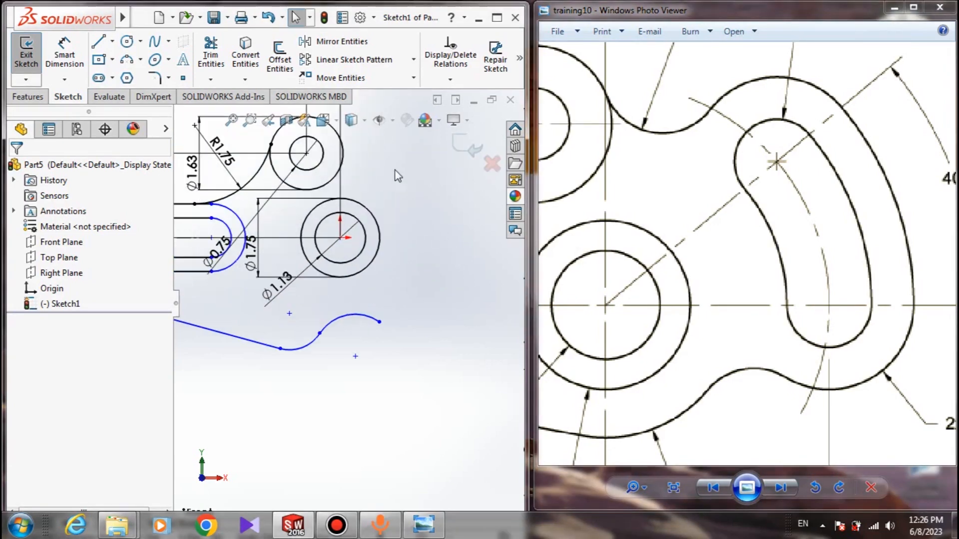
click(107, 78)
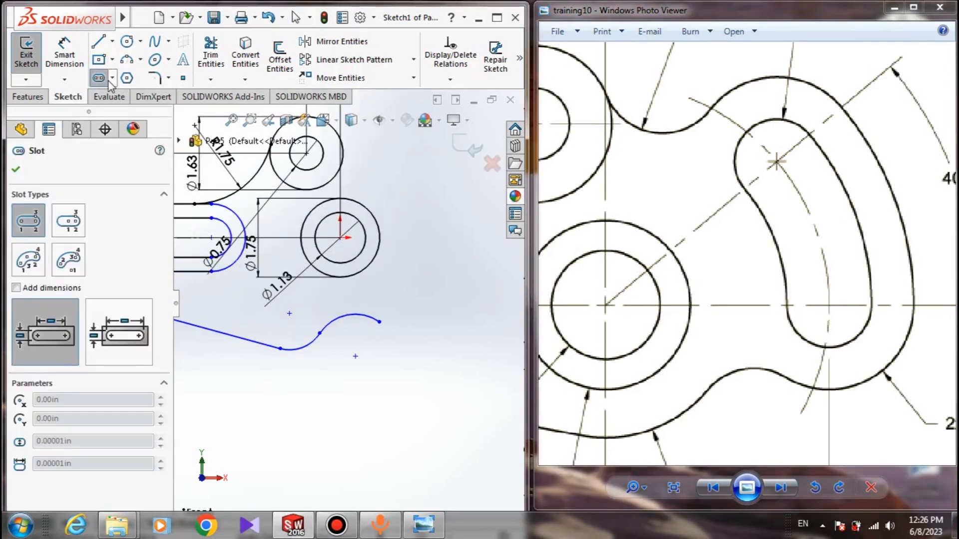
click(112, 78)
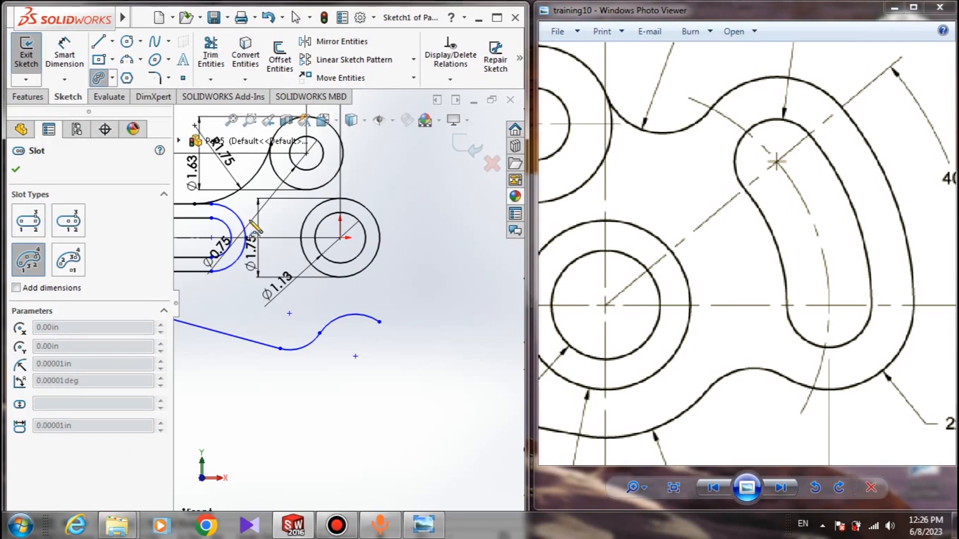
scroll(346, 305, up, 3)
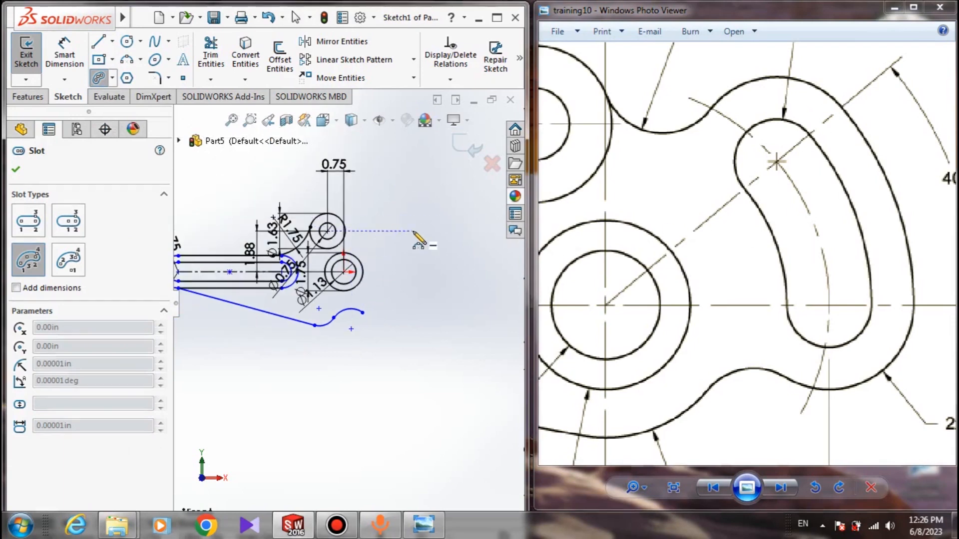
scroll(419, 242, down, 3)
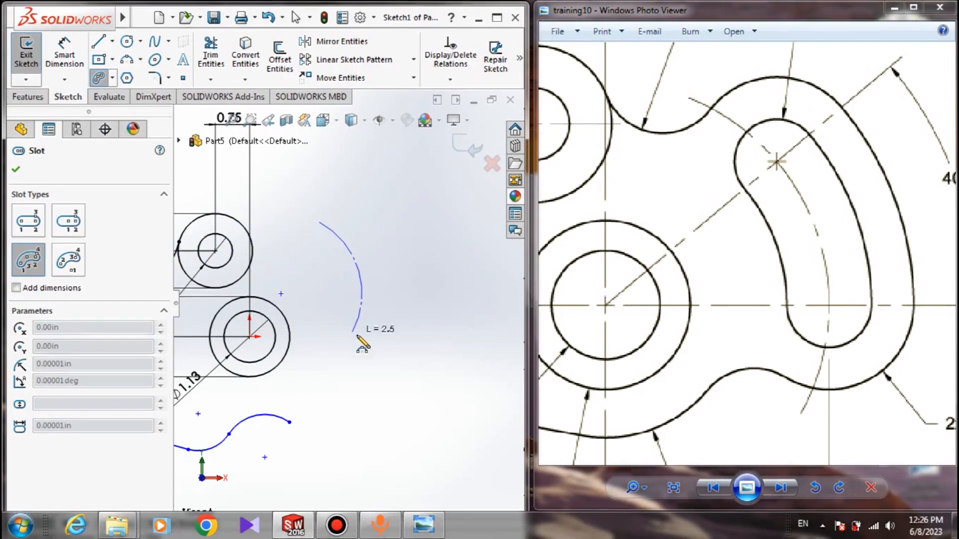
click(361, 283)
click(387, 286)
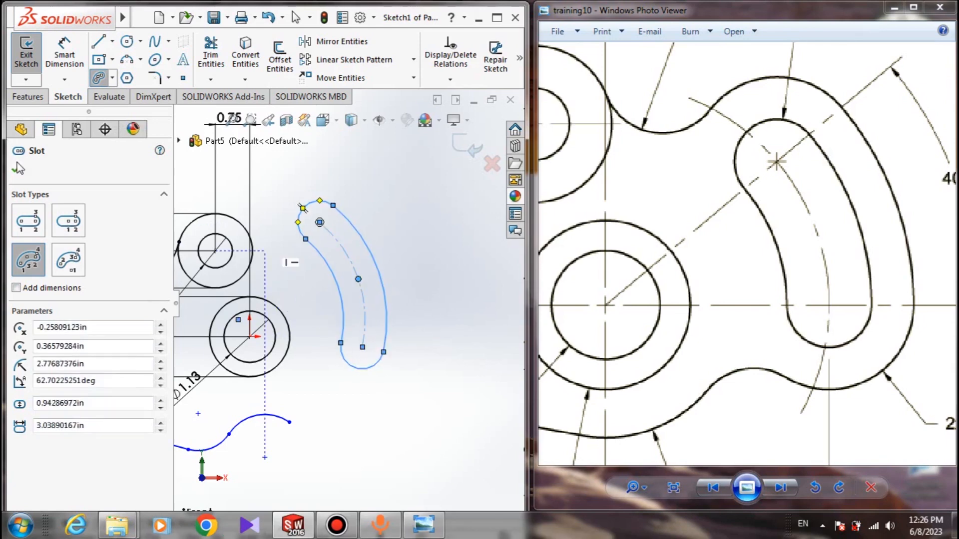
key(Escape)
click(277, 238)
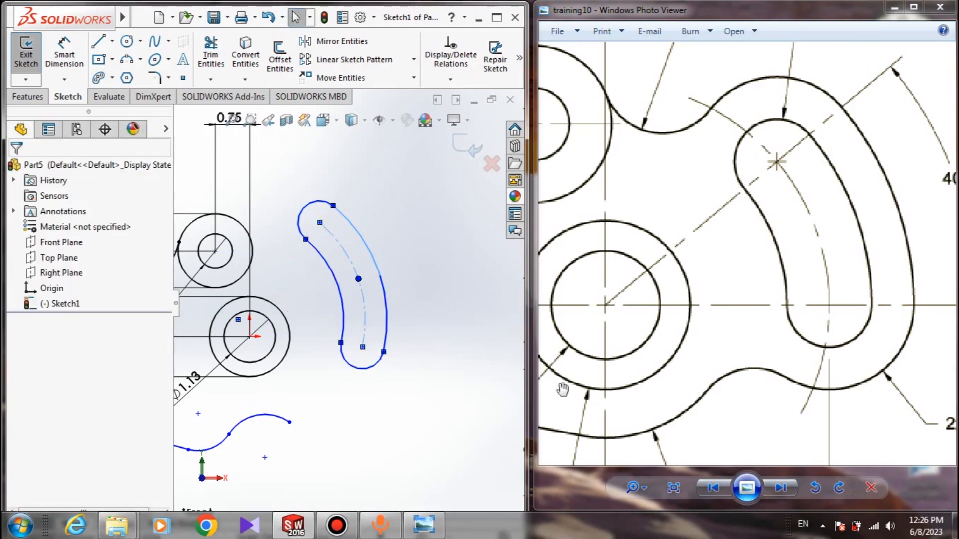
Sketch a centerline about 2.93 in long from the origin to the curved slot's upper end center.
scroll(700, 294, down, 3)
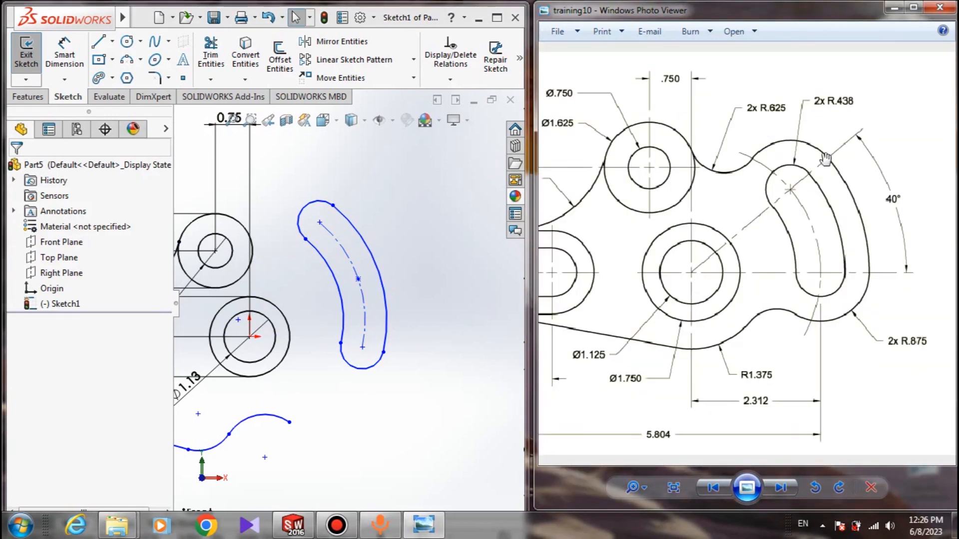
click(113, 41)
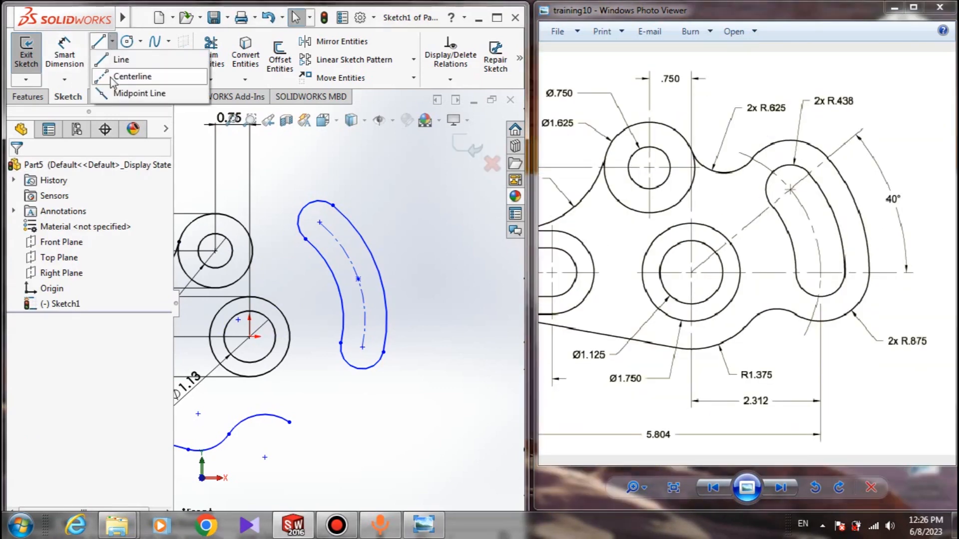
click(132, 75)
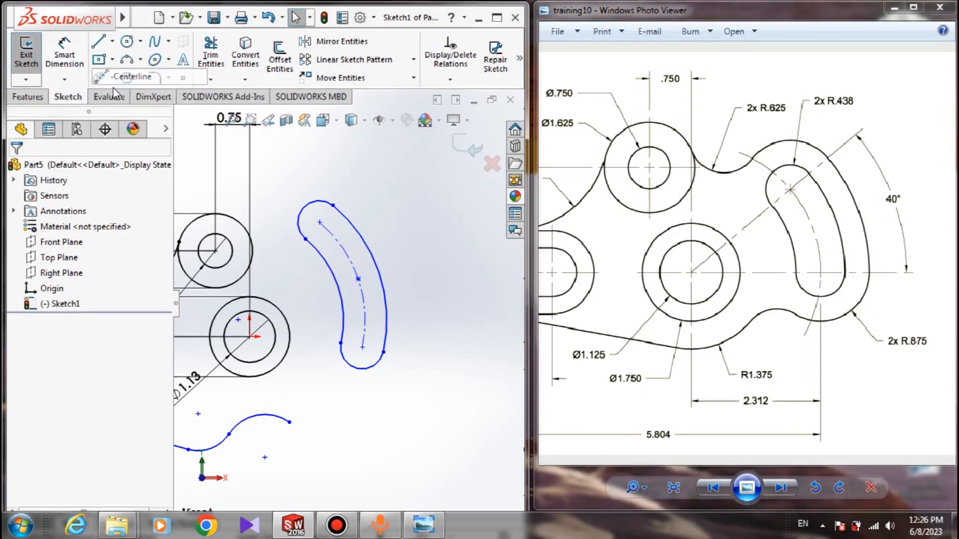
click(249, 337)
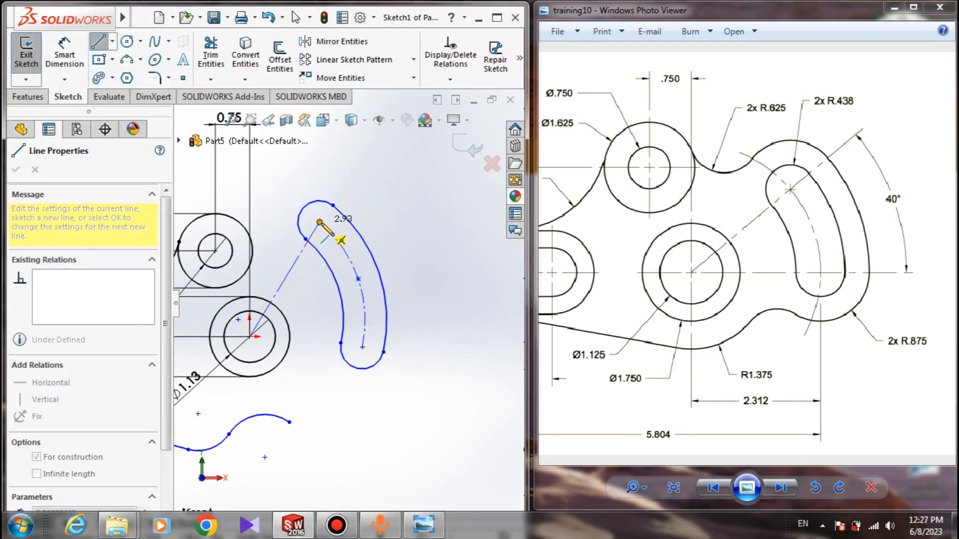
click(320, 222)
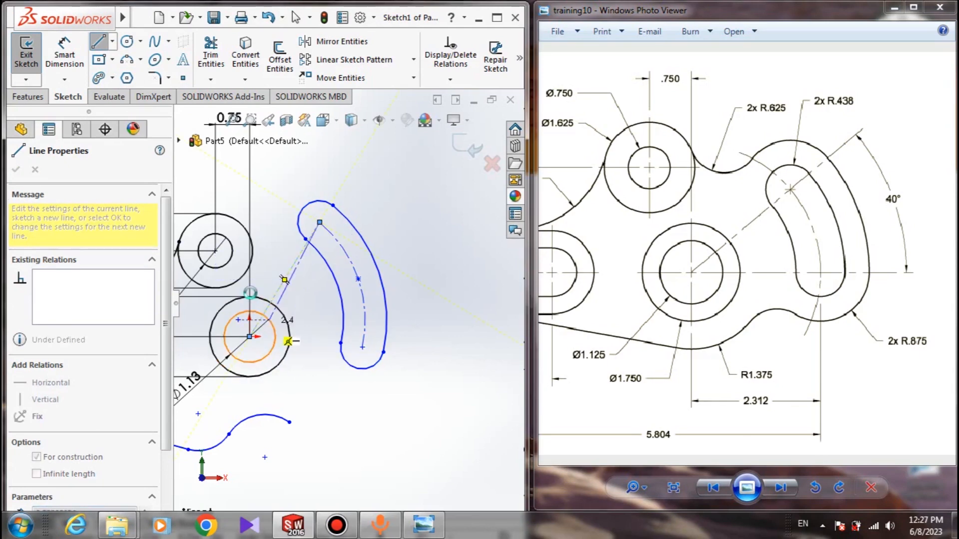
key(Escape)
Sketch a second centerline about 2.46 in long from the origin to the curved slot's lower end center.
click(112, 41)
click(120, 75)
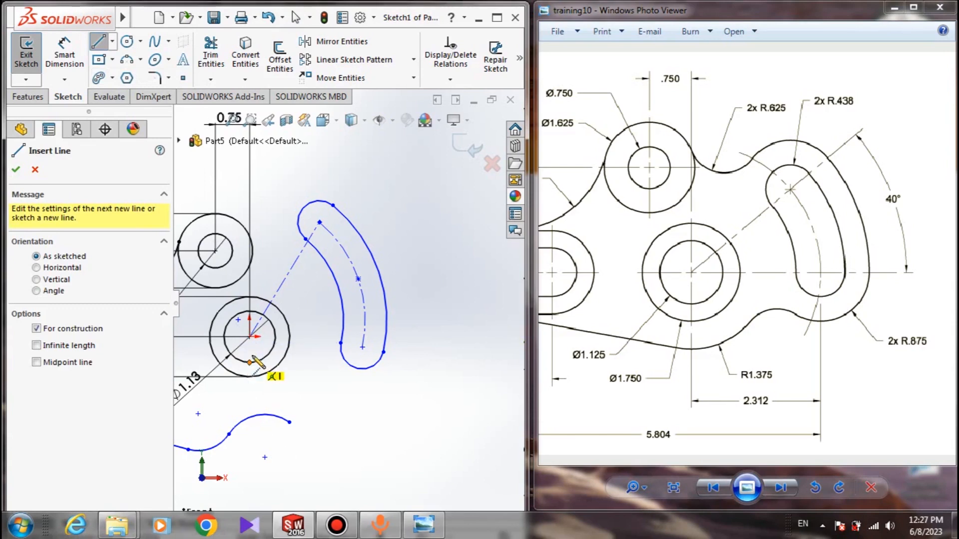
click(249, 336)
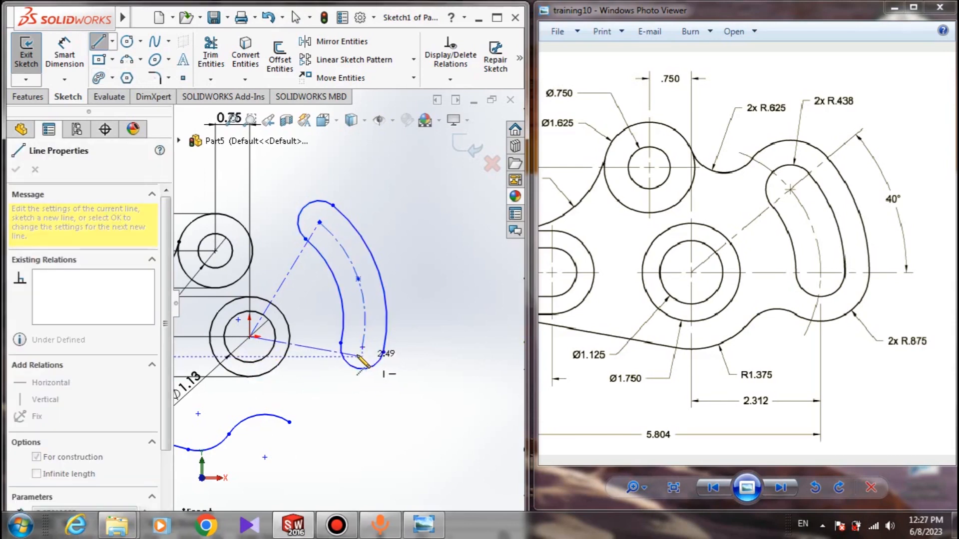
click(363, 348)
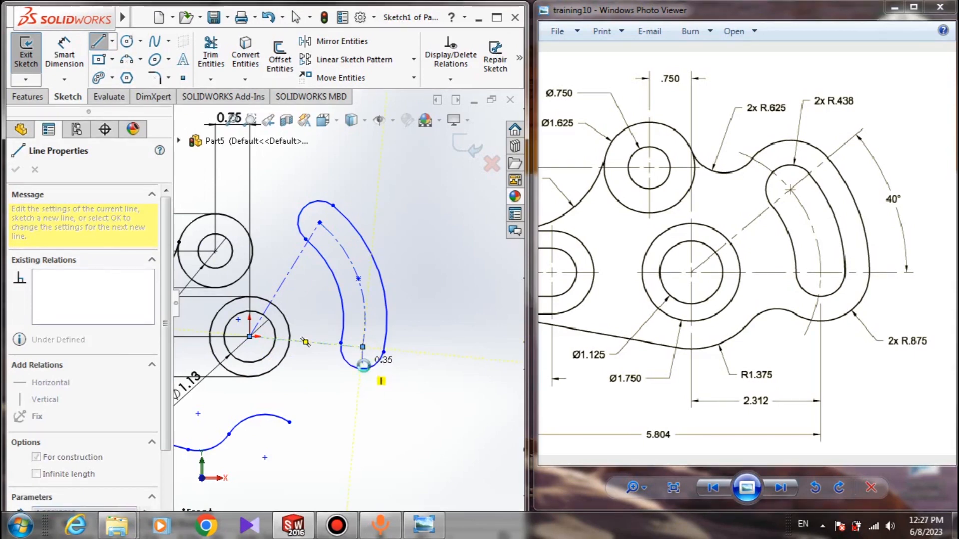
key(Escape)
Make the centerline from the origin to the slot's lower end center horizontal.
scroll(337, 366, down, 3)
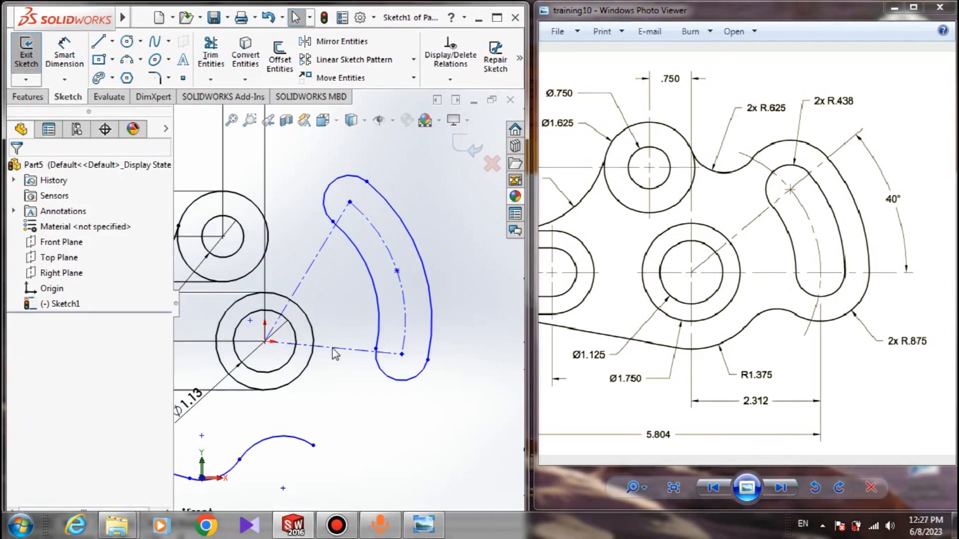
click(335, 355)
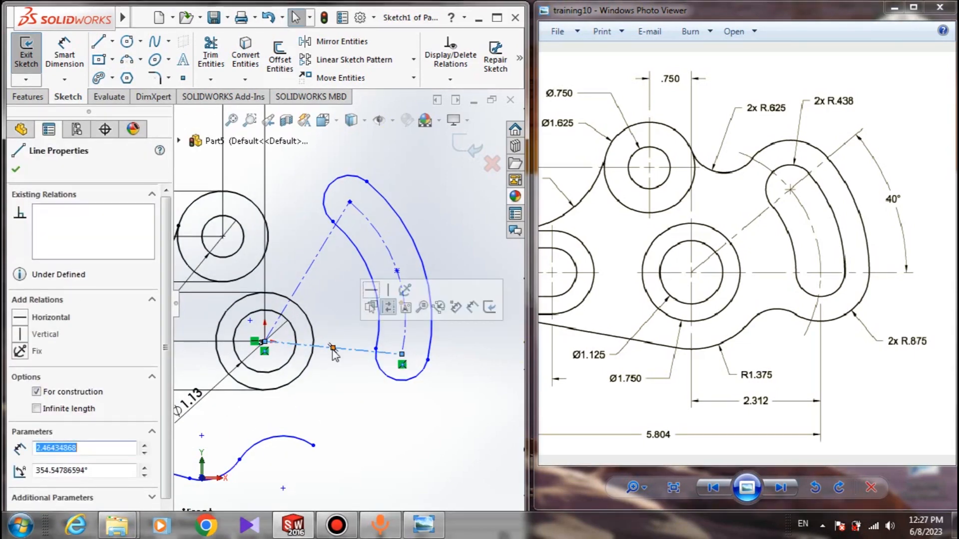
click(30, 318)
click(376, 395)
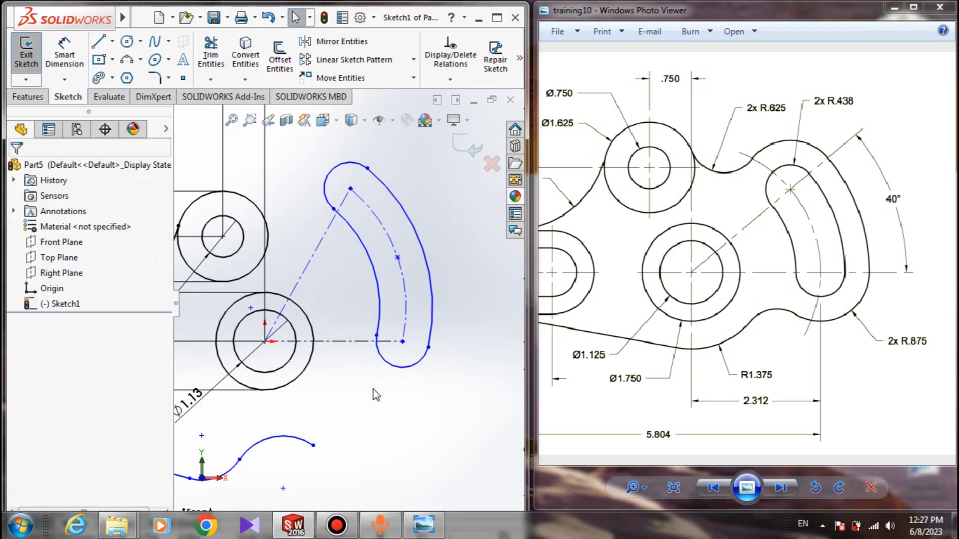
Dimension the curved slot's upper end arc with a radius of 0.438 in.
click(64, 56)
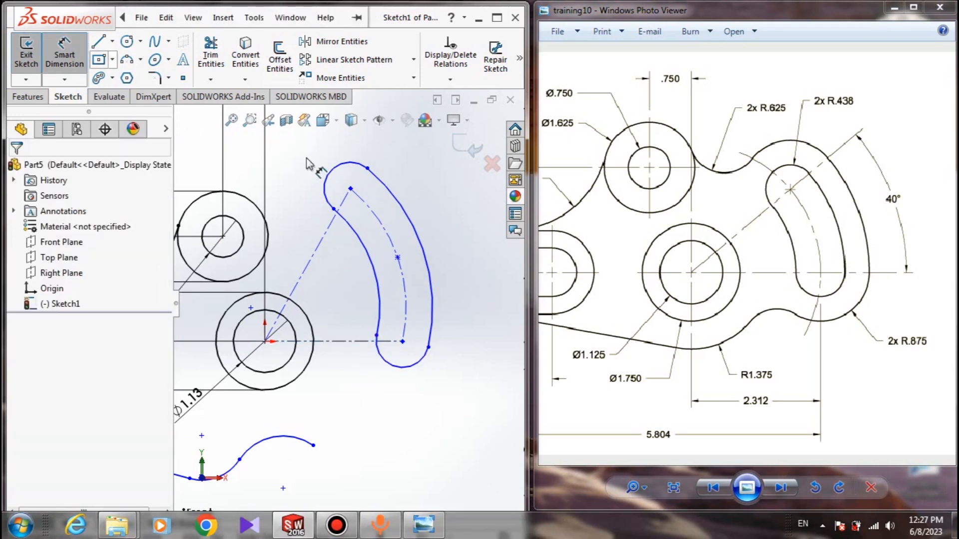
click(342, 172)
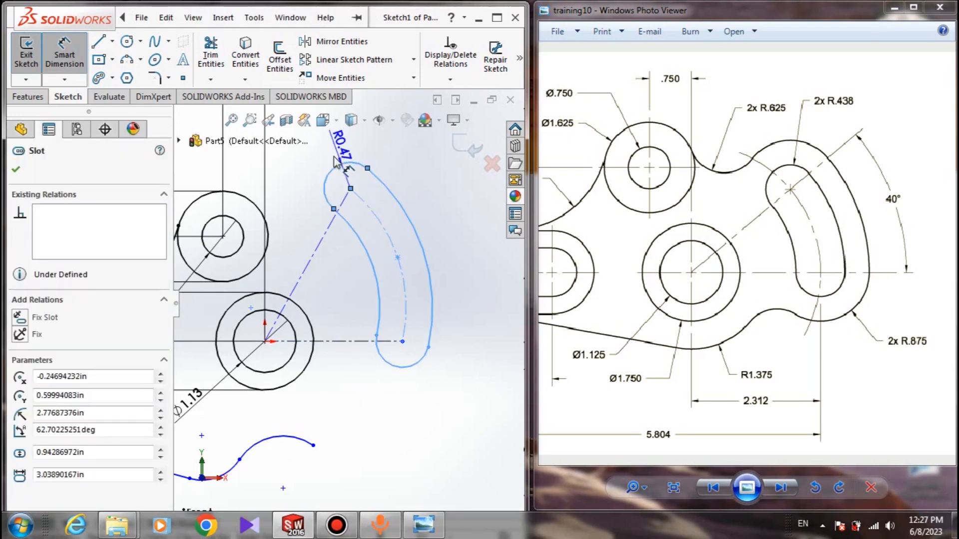
scroll(350, 160, up, 2)
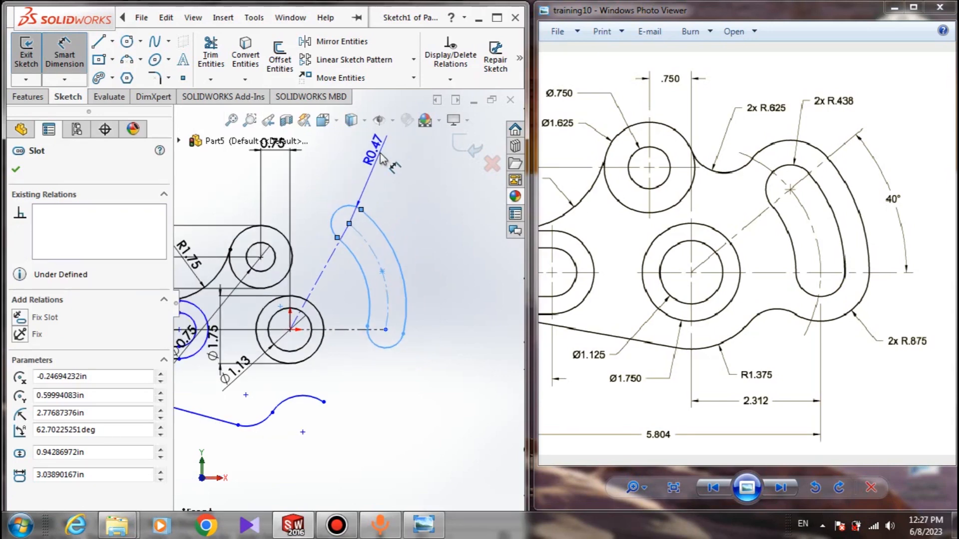
click(351, 162)
text(0.)
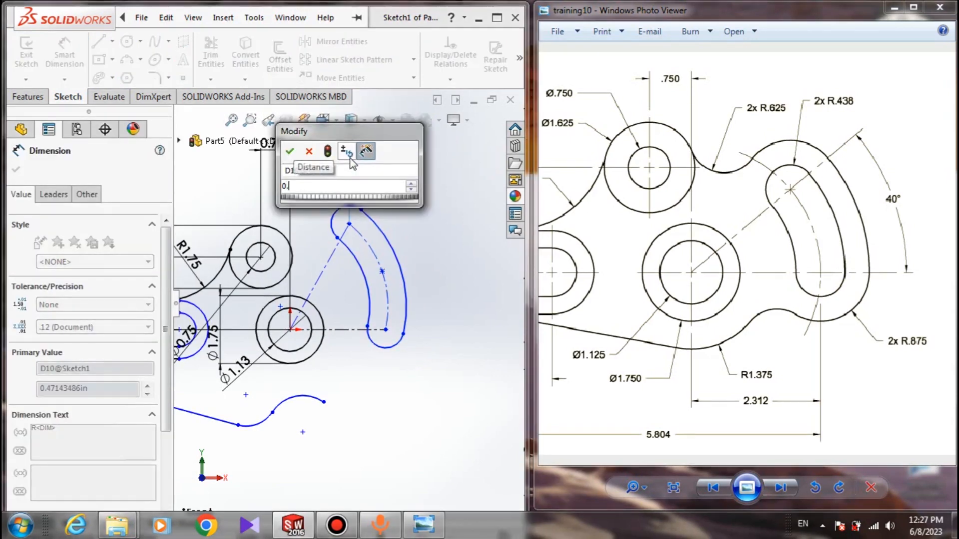
text(4)
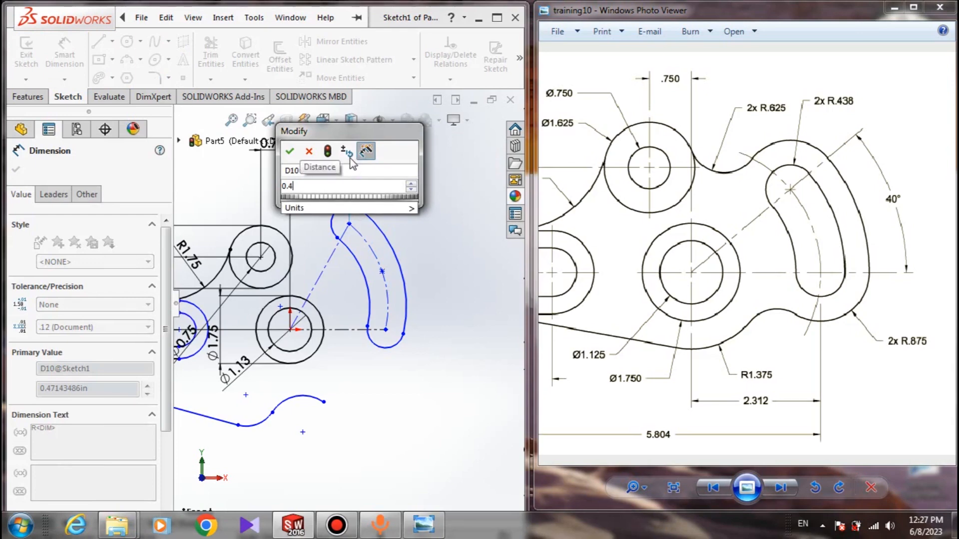
text(38)
key(Return)
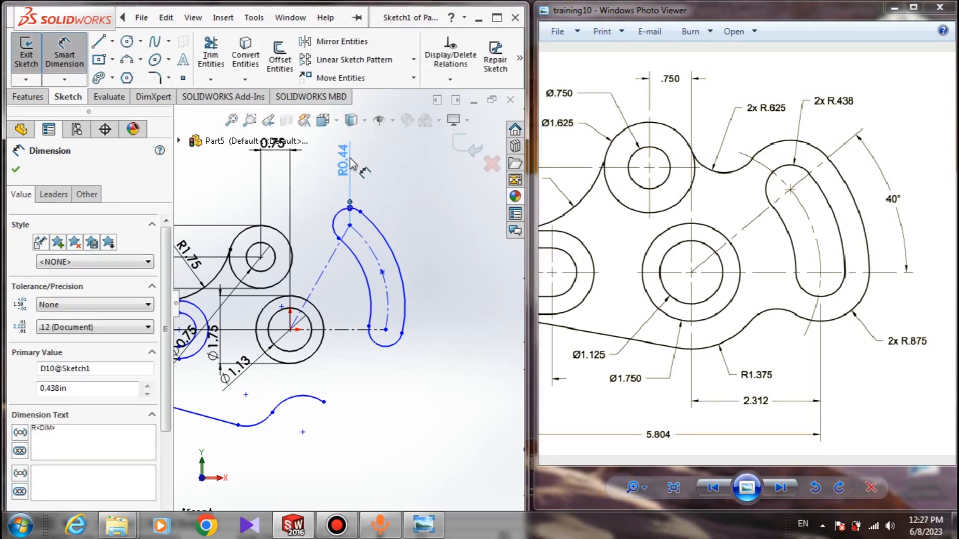
Dimension the angle between the horizontal centerline and the sloping centerline as 40°.
scroll(345, 310, down, 3)
scroll(325, 327, down, 2)
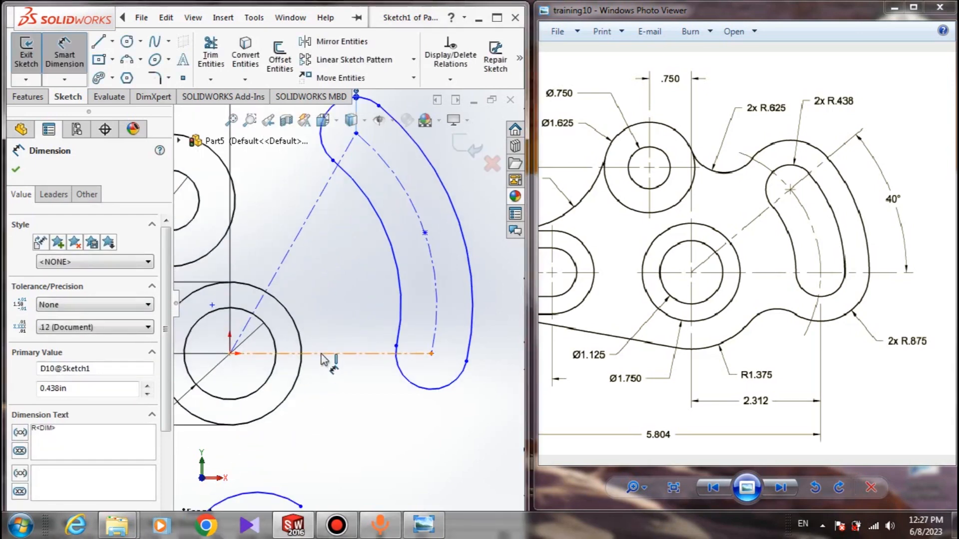
click(322, 355)
click(279, 267)
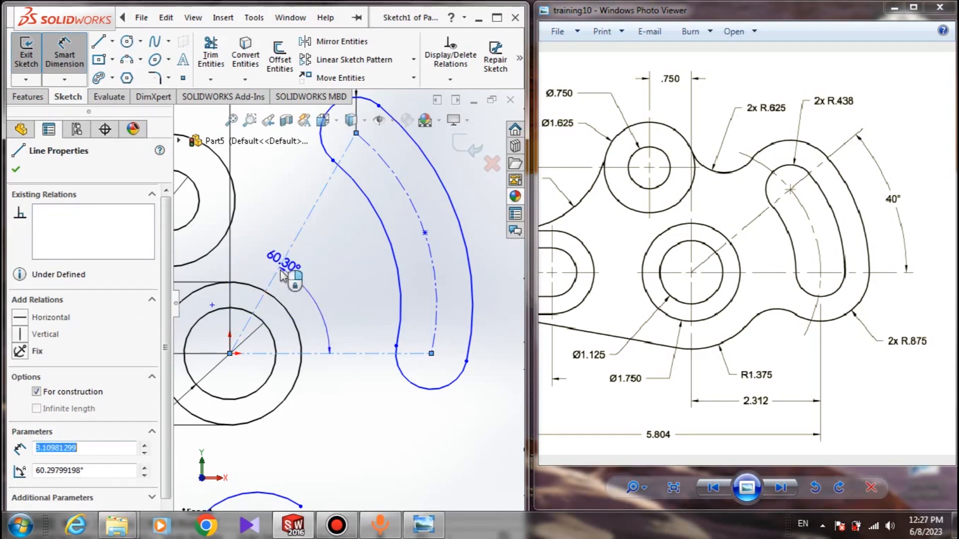
click(325, 330)
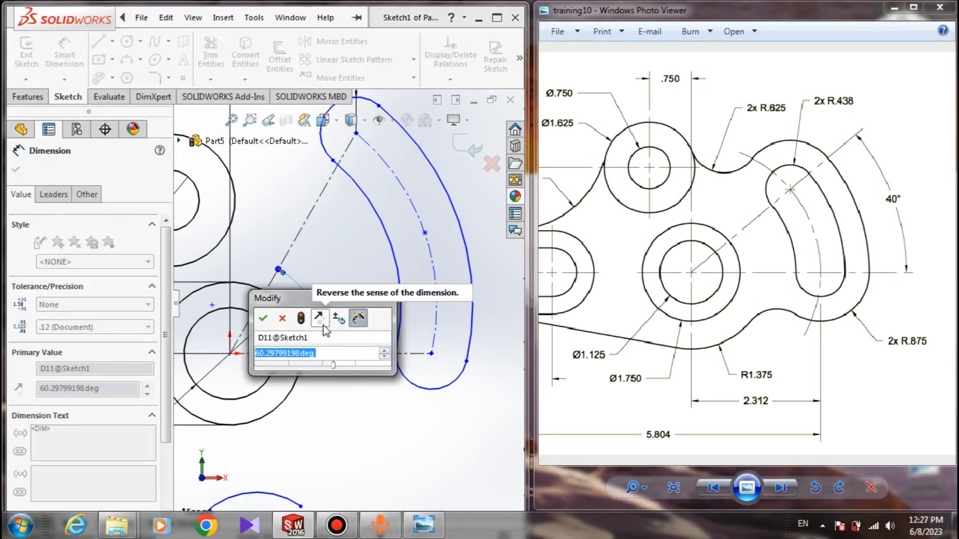
text(40)
key(Return)
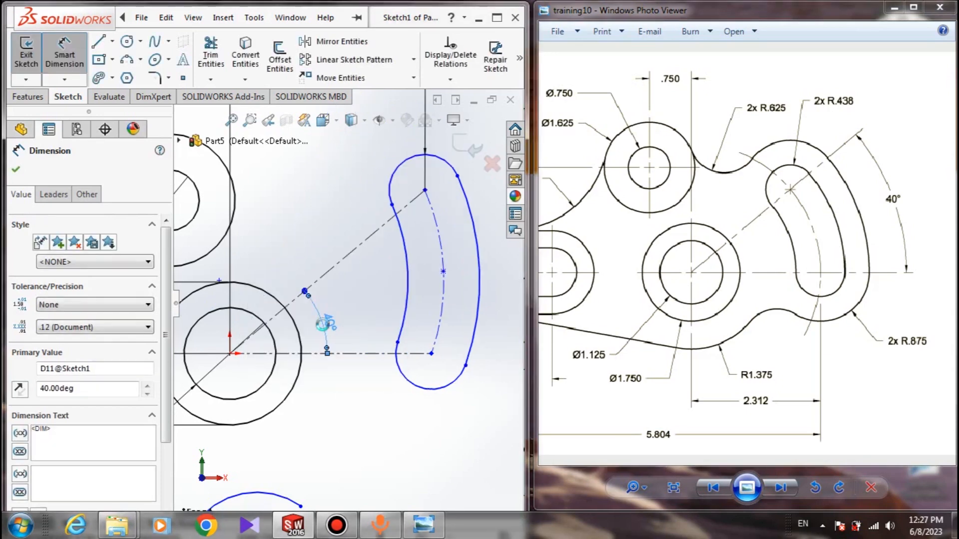
key(Escape)
Make the upper endpoint of the curved slot's inner edge coincident with the sloping centerline.
scroll(331, 225, down, 4)
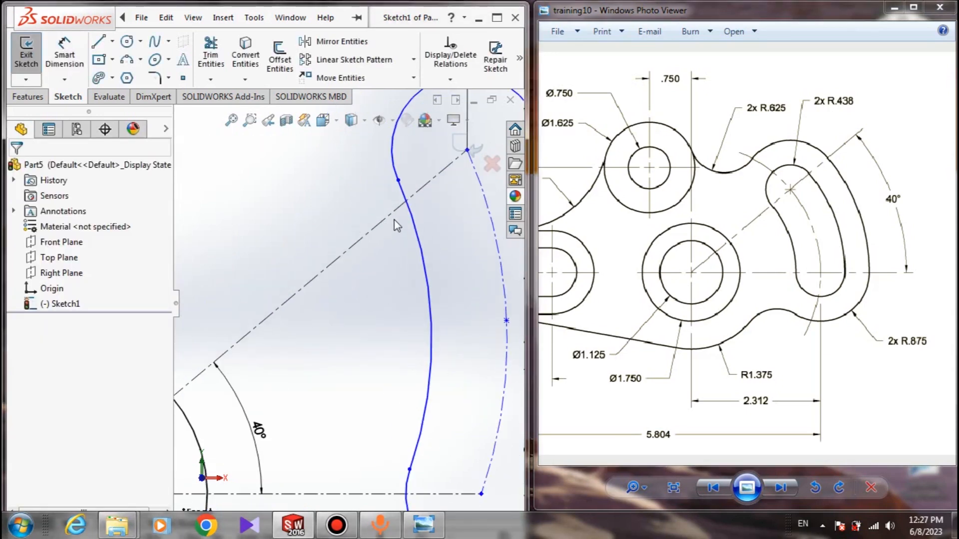
scroll(345, 302, up, 3)
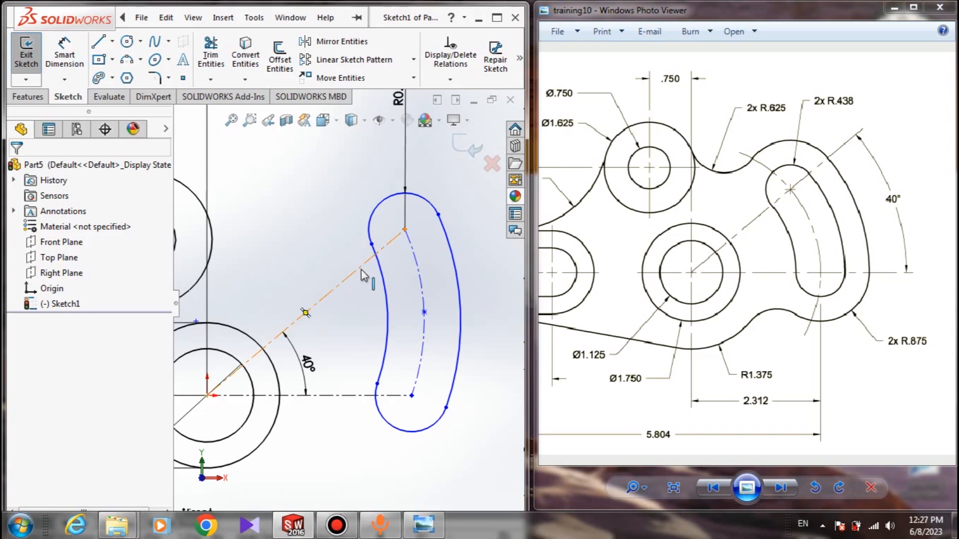
click(361, 270)
ctrl+click(372, 244)
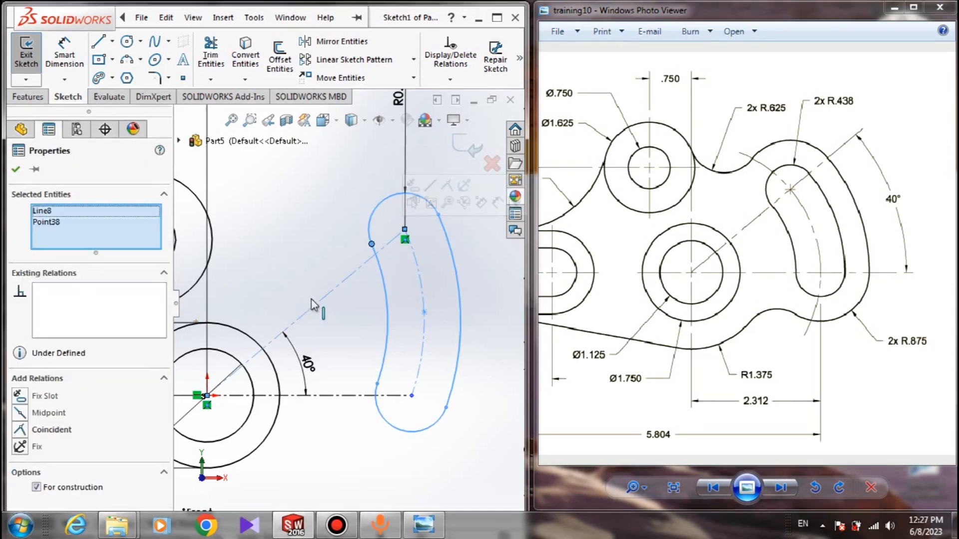
click(20, 430)
key(Escape)
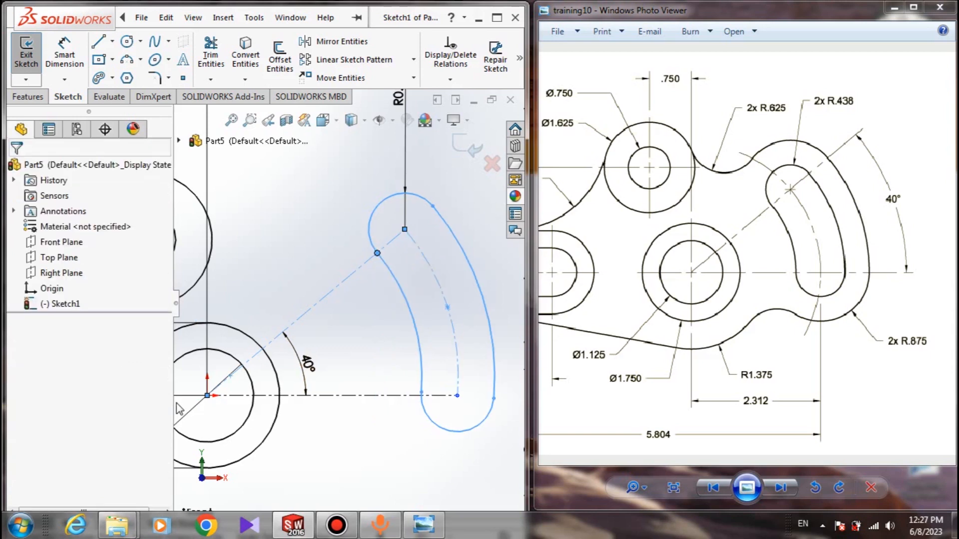
Make the lower endpoint of the curved slot's inner edge coincident with the horizontal centerline.
scroll(419, 399, down, 5)
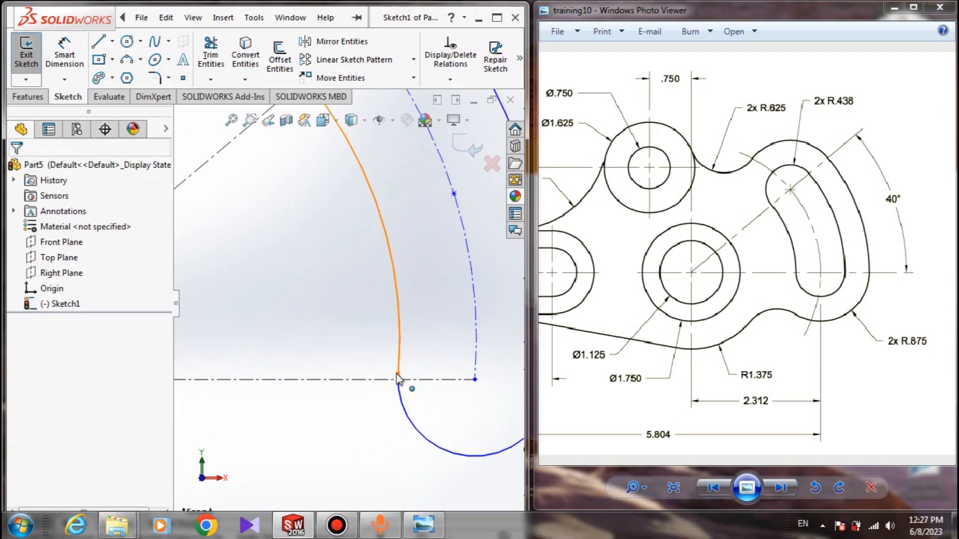
click(388, 380)
ctrl+click(398, 373)
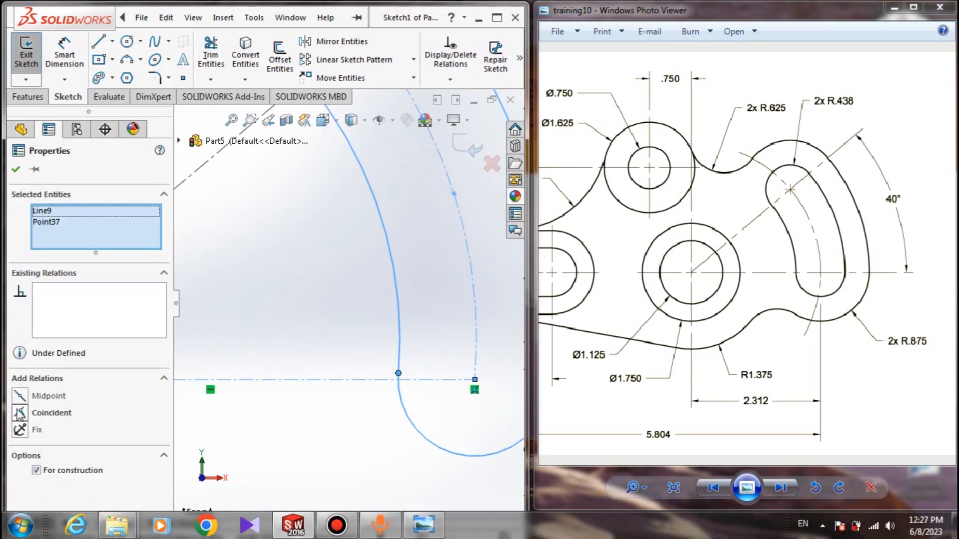
click(20, 413)
key(Escape)
scroll(305, 350, up, 5)
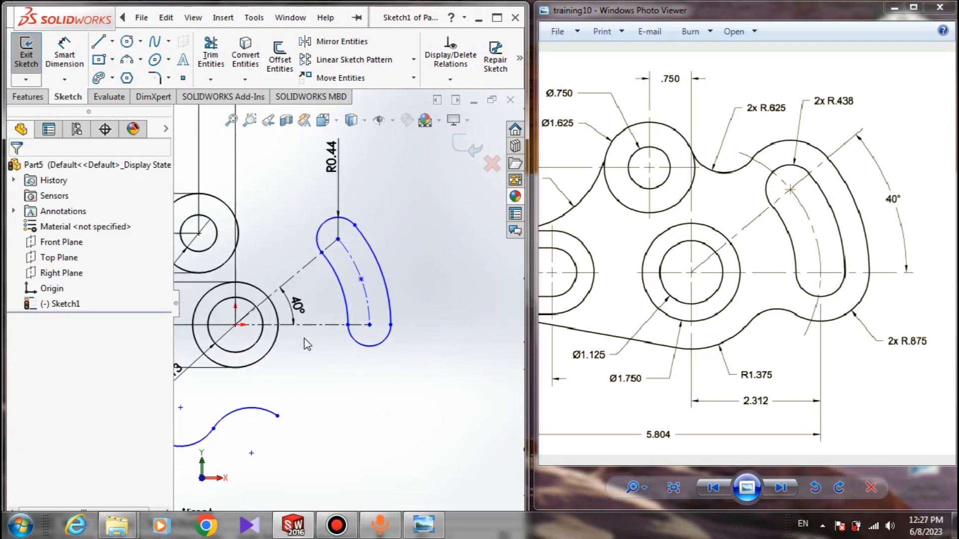
Move the curved slot closer to the origin and dimension its lower end center 2.312 in horizontally from the origin.
drag(336, 225, 377, 294)
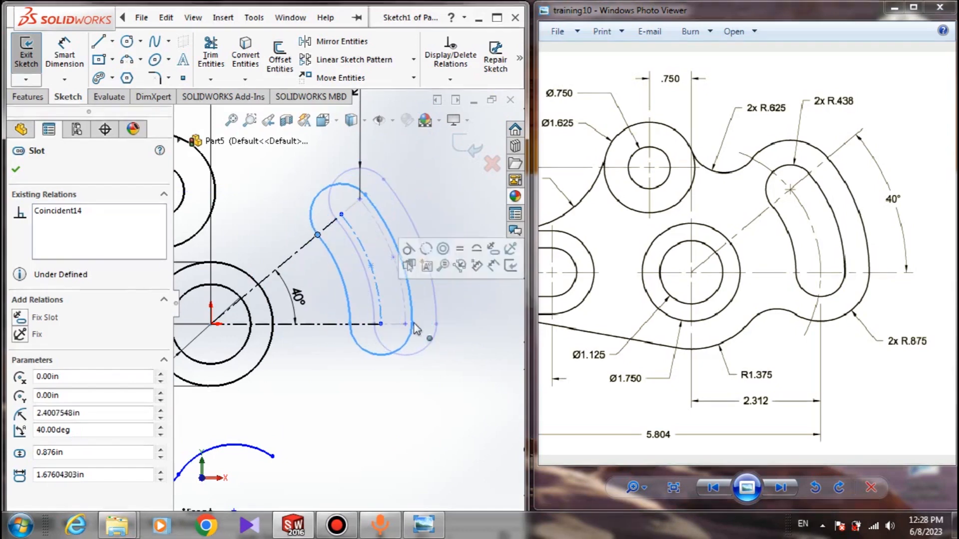
key(Escape)
scroll(348, 305, up, 3)
click(65, 52)
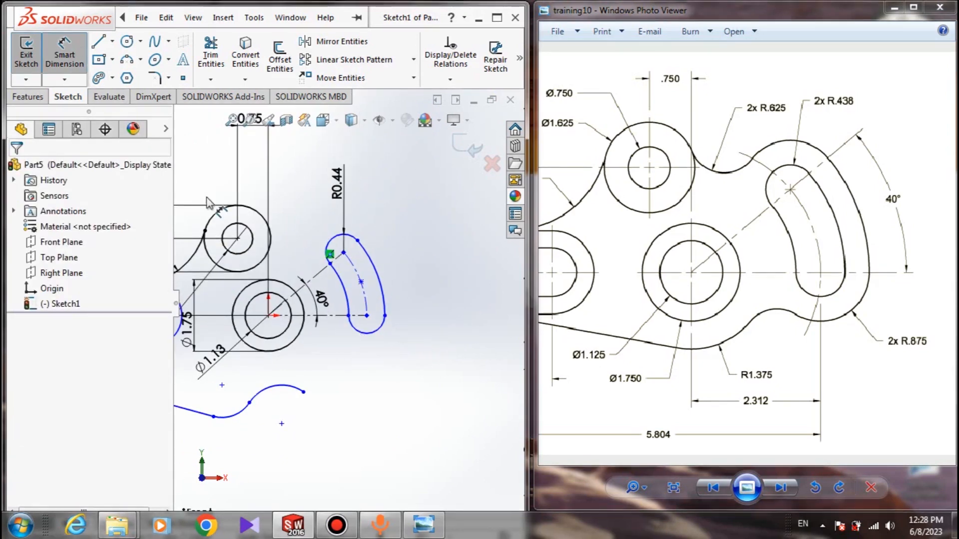
click(367, 316)
click(268, 316)
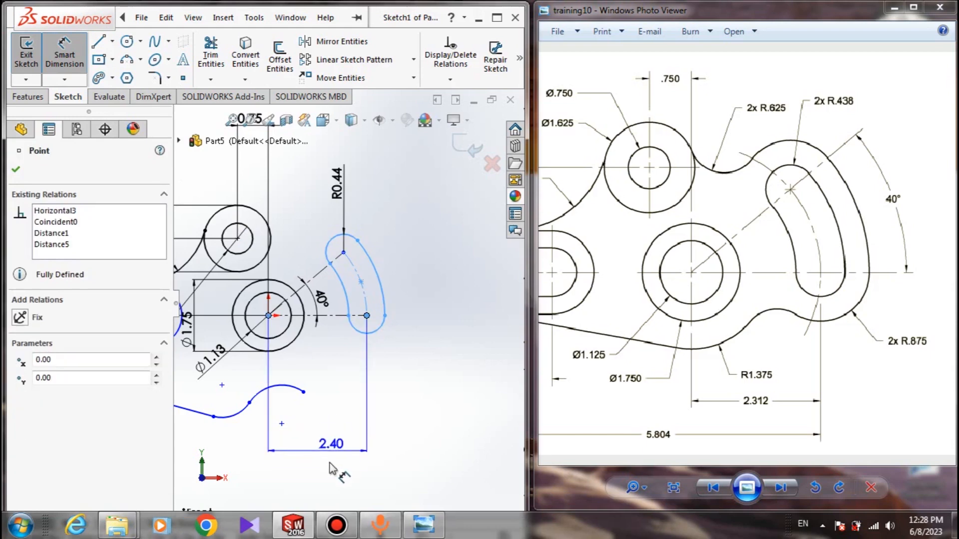
click(334, 470)
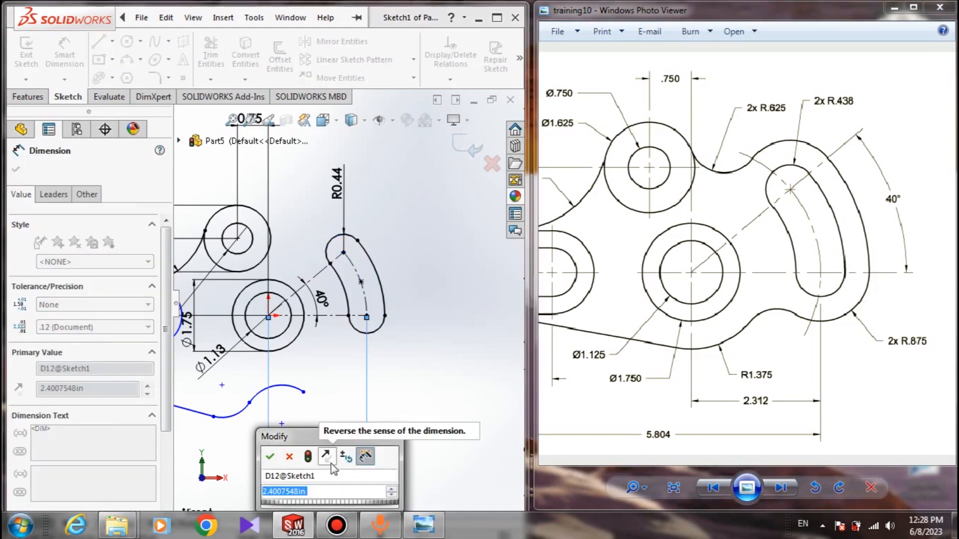
text(2.31)
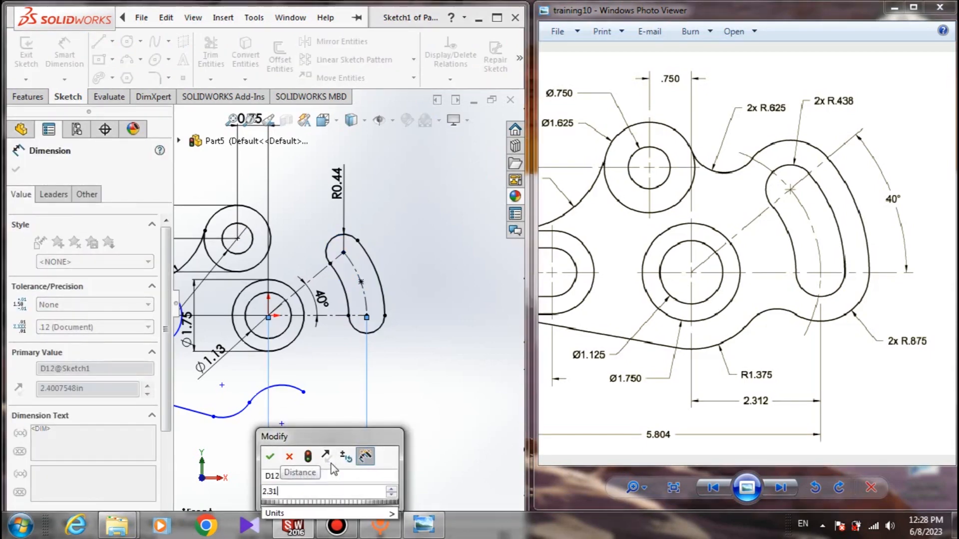
text(2)
key(Return)
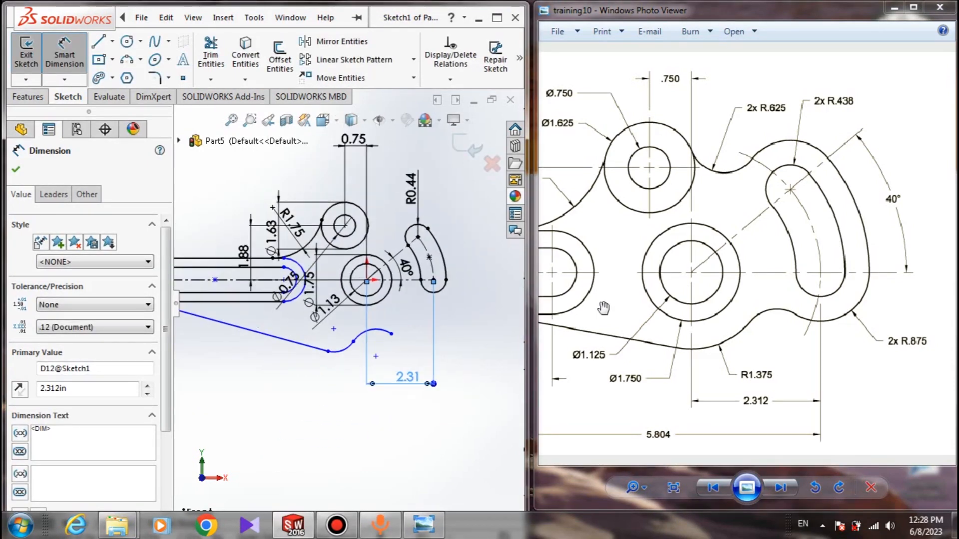
drag(654, 284, 837, 283)
click(248, 358)
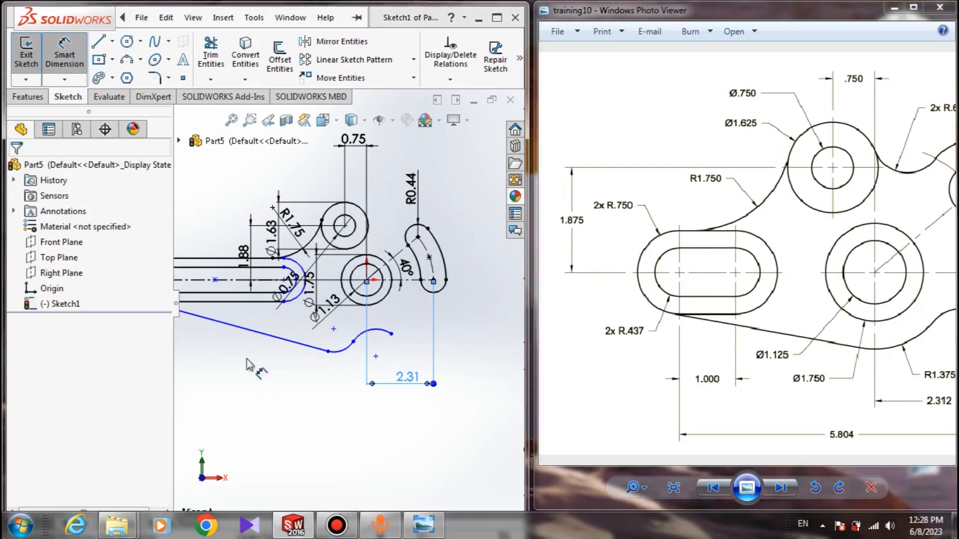
Dimension the horizontal distance from the inner straight slot's far end center to the curved slot's lower end center as 5.804 in.
scroll(249, 358, up, 3)
scroll(215, 297, down, 4)
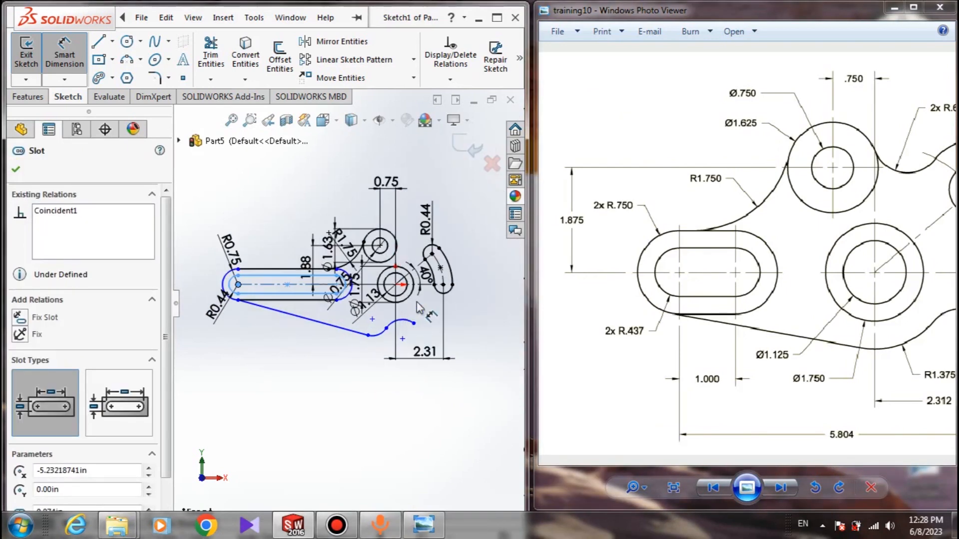
scroll(451, 275, down, 3)
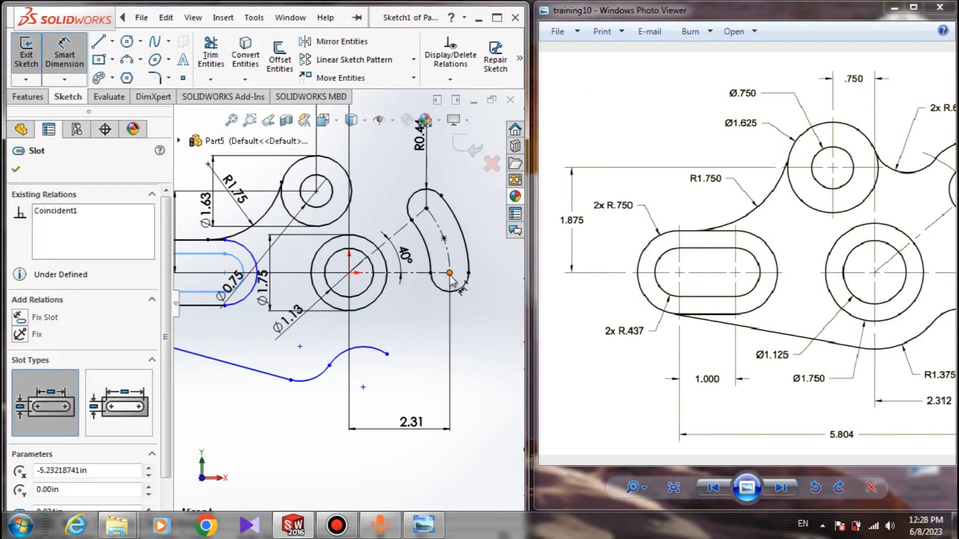
click(451, 275)
click(369, 486)
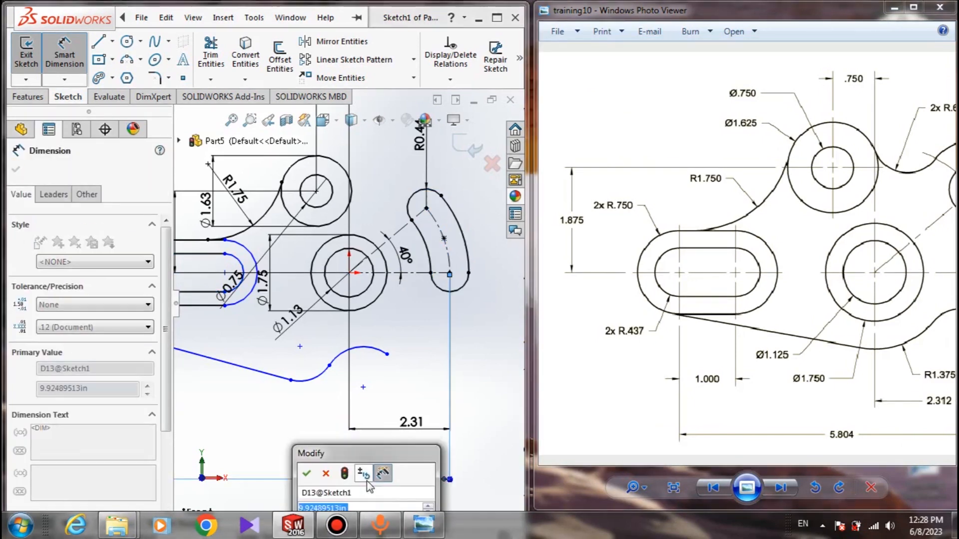
text(5.804)
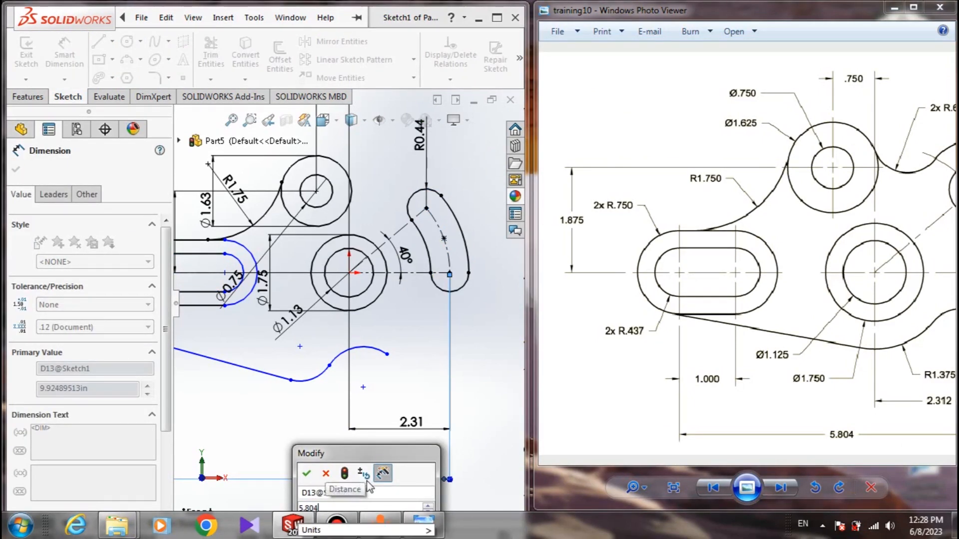
key(Return)
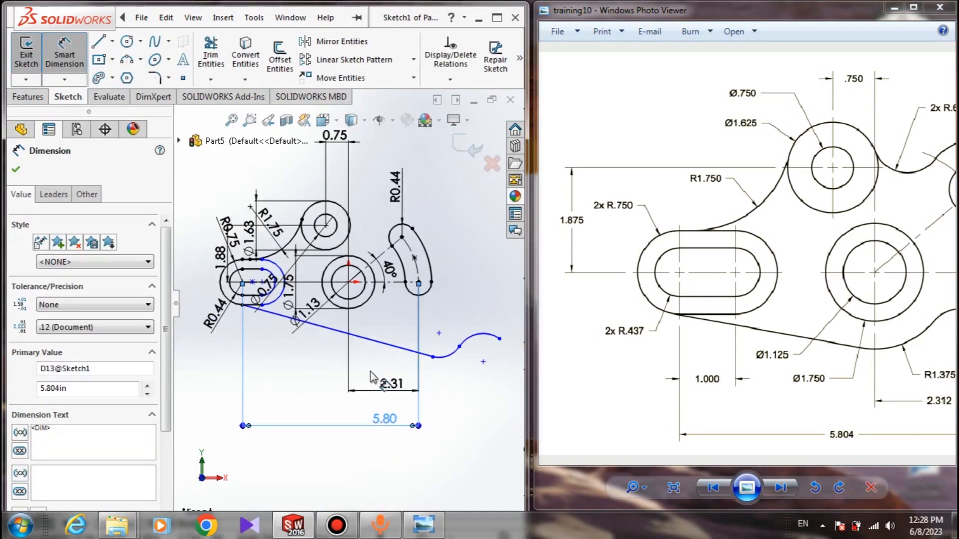
key(Escape)
Reshape the lower outline by moving its line-arc junction, arc-arc junction and free endpoint in beneath the origin circles and curved slot.
drag(465, 353, 325, 339)
drag(466, 330, 376, 339)
click(500, 339)
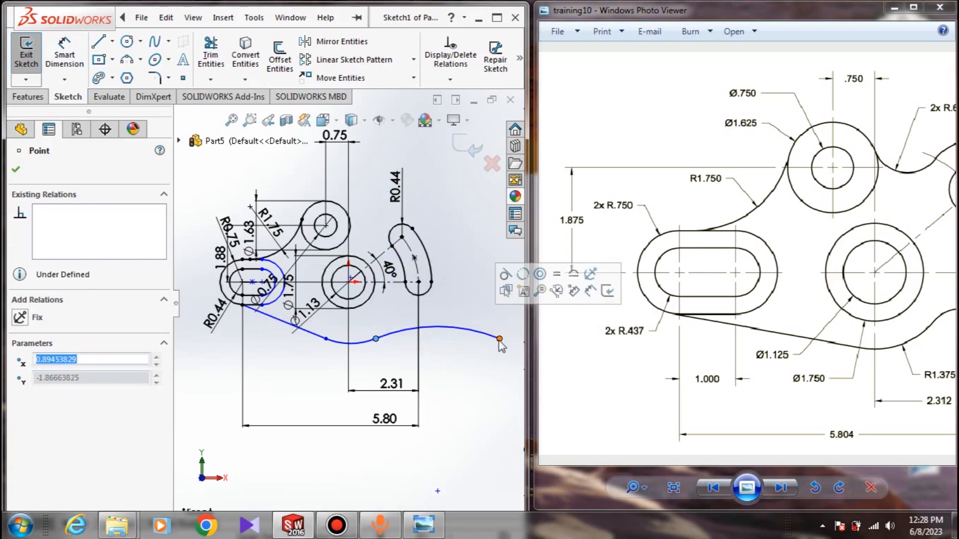
drag(499, 339, 394, 318)
click(464, 341)
Draw a downward-bulging three-point arc from the upper outer circle to the upper end of the curved slot.
drag(740, 278, 618, 278)
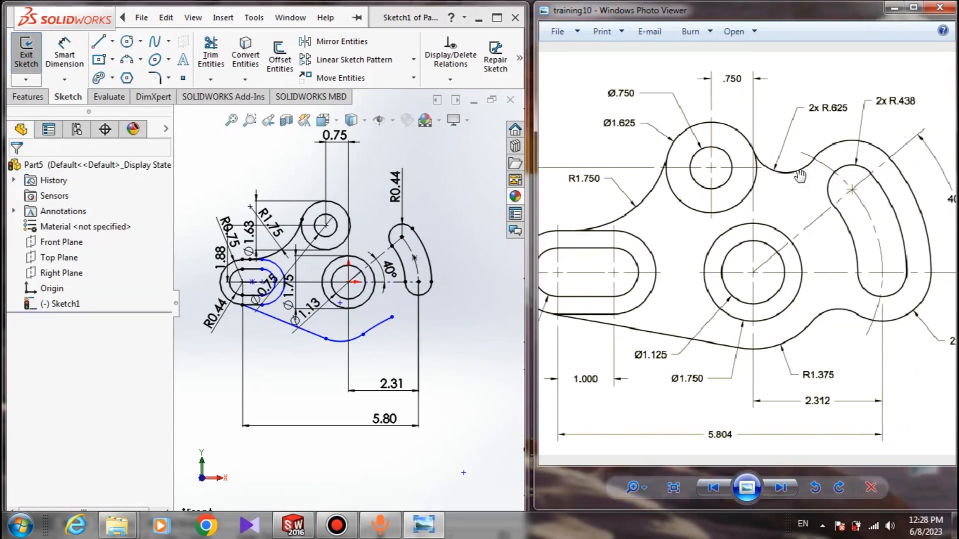
click(127, 59)
scroll(344, 253, down, 5)
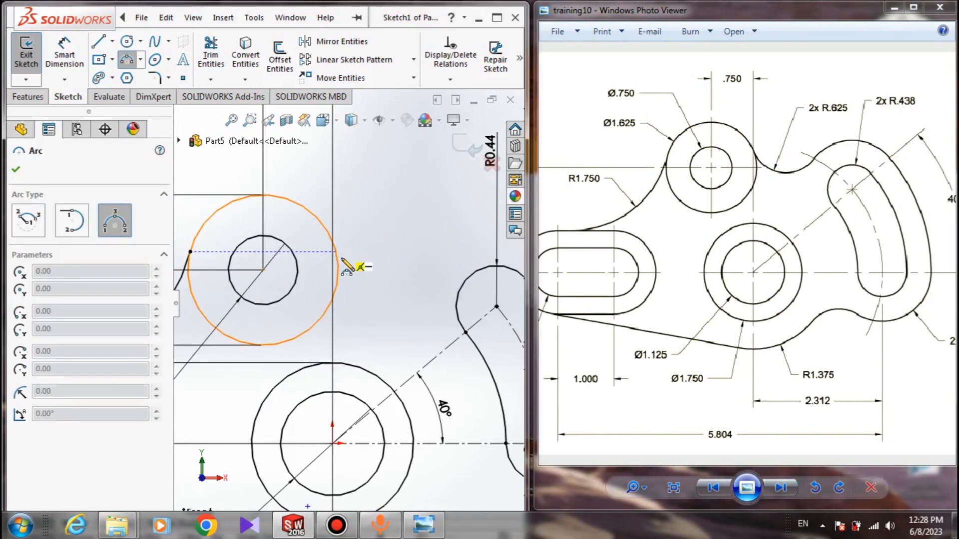
click(337, 252)
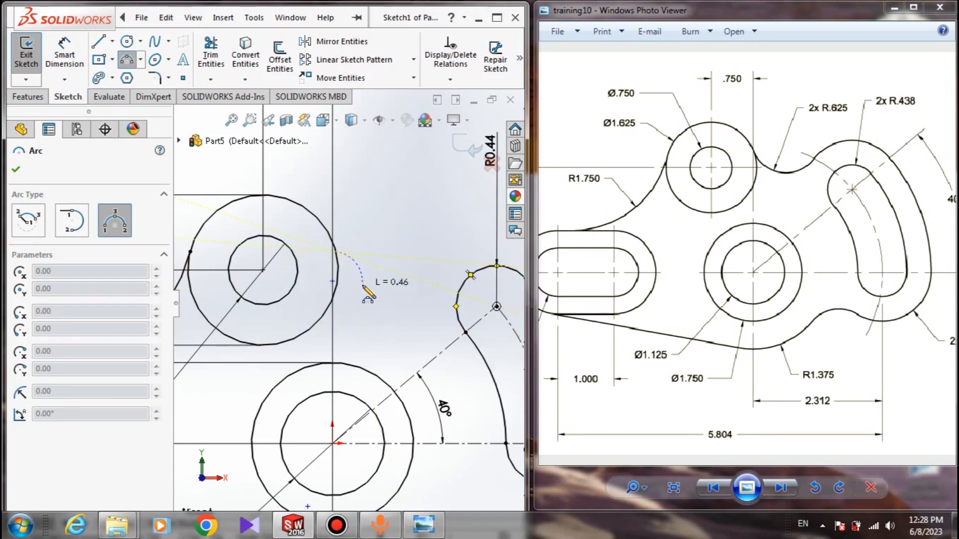
click(463, 284)
click(390, 302)
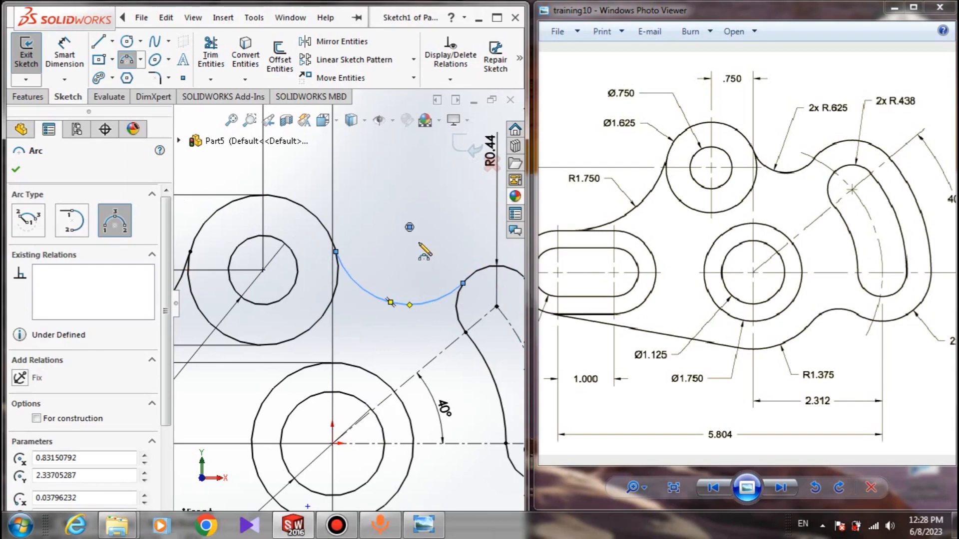
scroll(394, 303, up, 4)
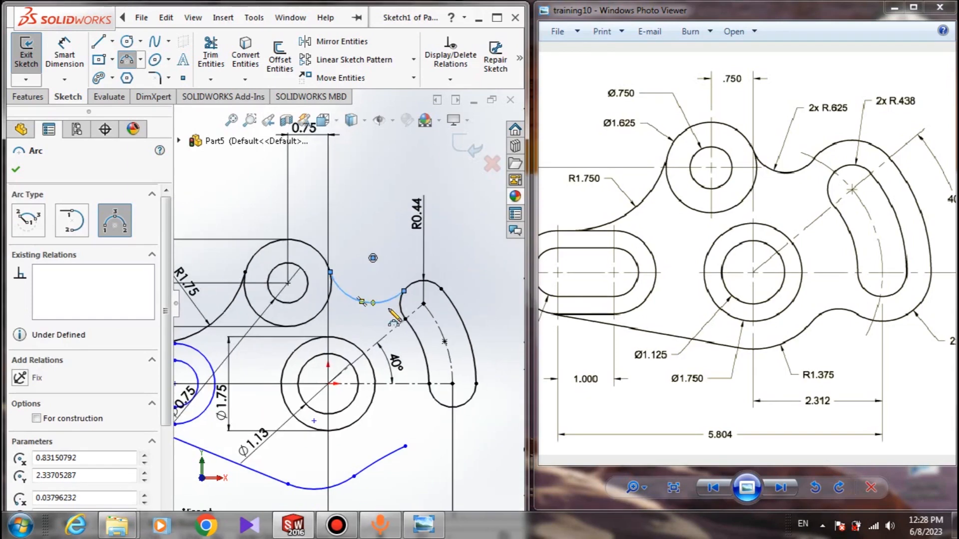
scroll(375, 334, down, 3)
scroll(342, 396, up, 1)
key(Escape)
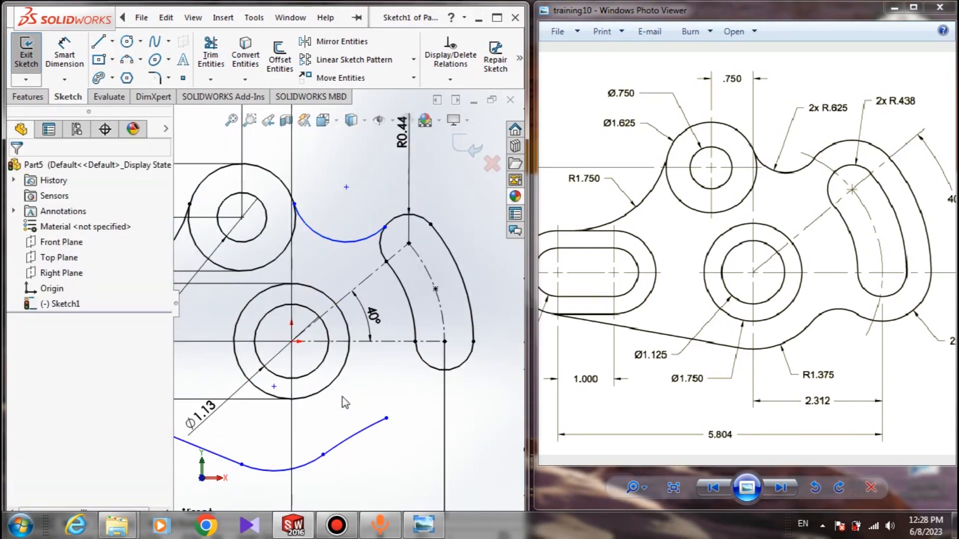
Try to dimension the radius of the arc between the upper outer circle and the curved slot as 0.625 in.
click(77, 61)
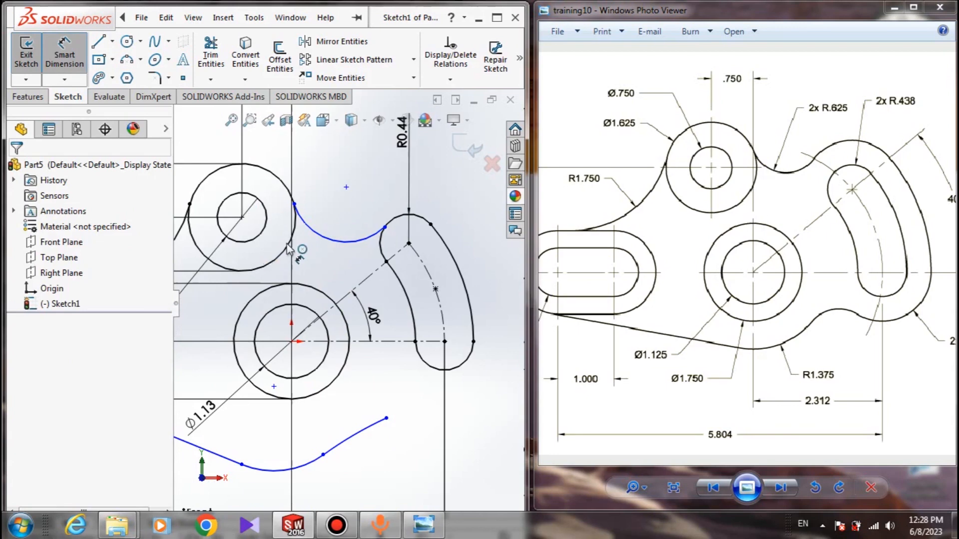
click(329, 241)
click(351, 155)
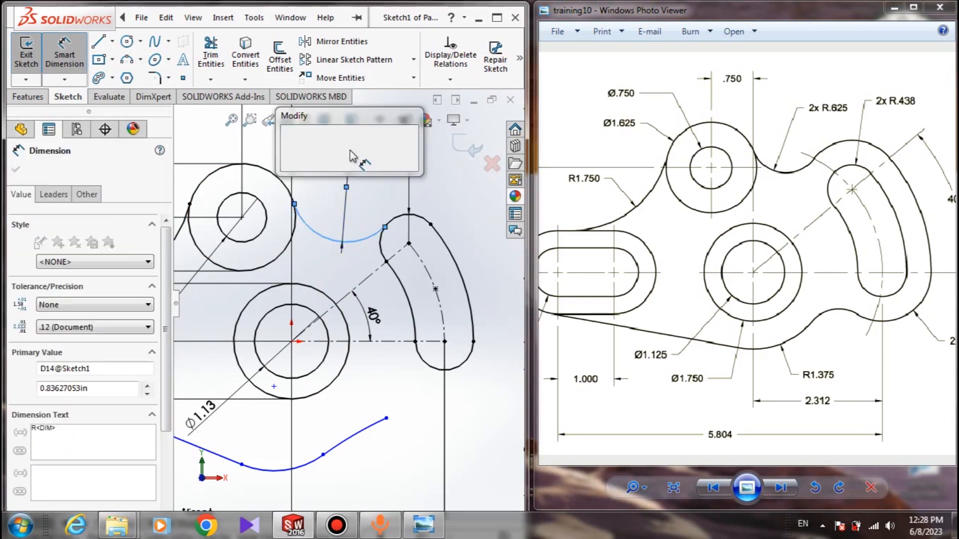
text(0.)
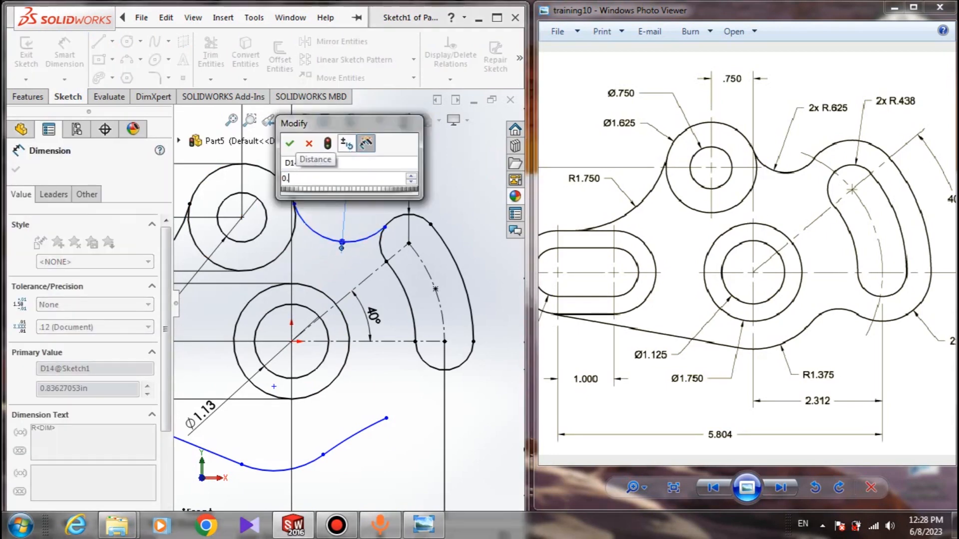
text(625)
key(Return)
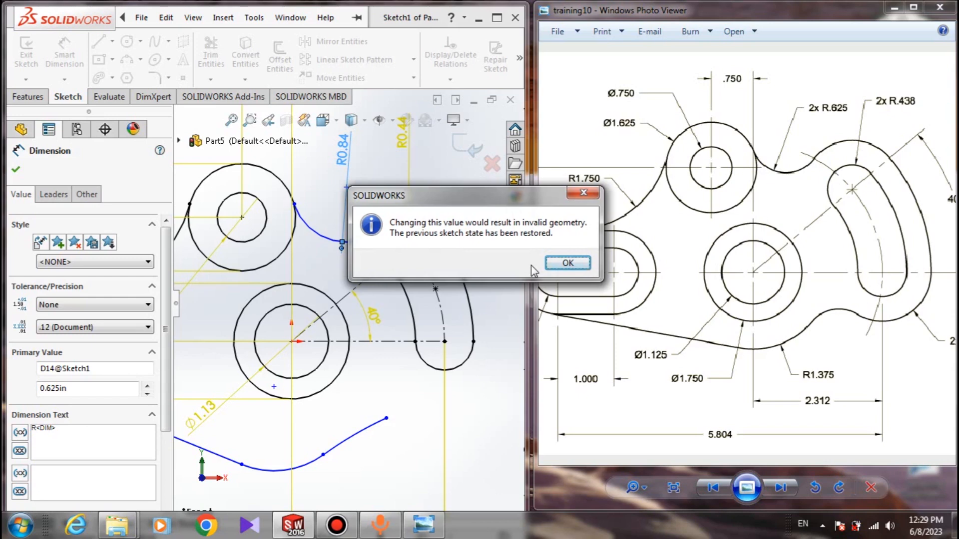
click(568, 263)
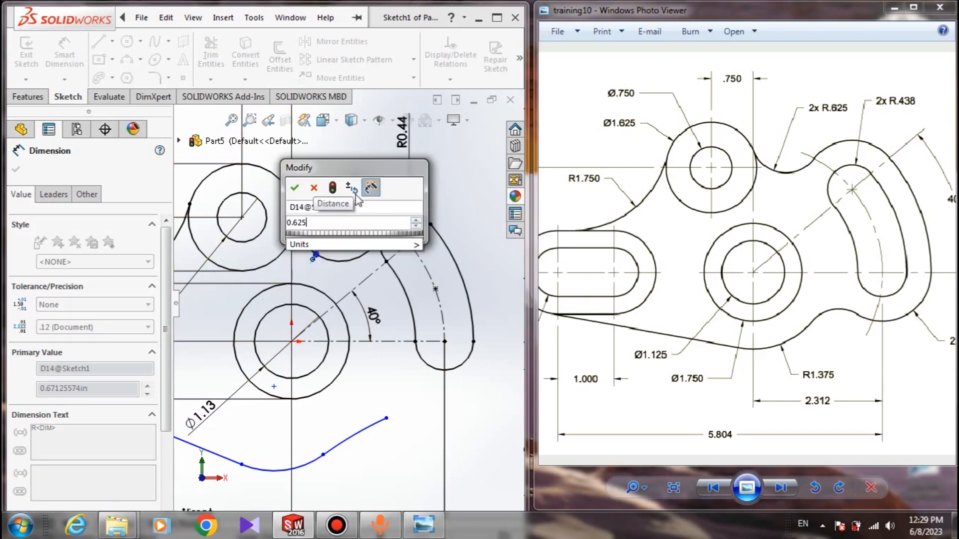
key(Escape)
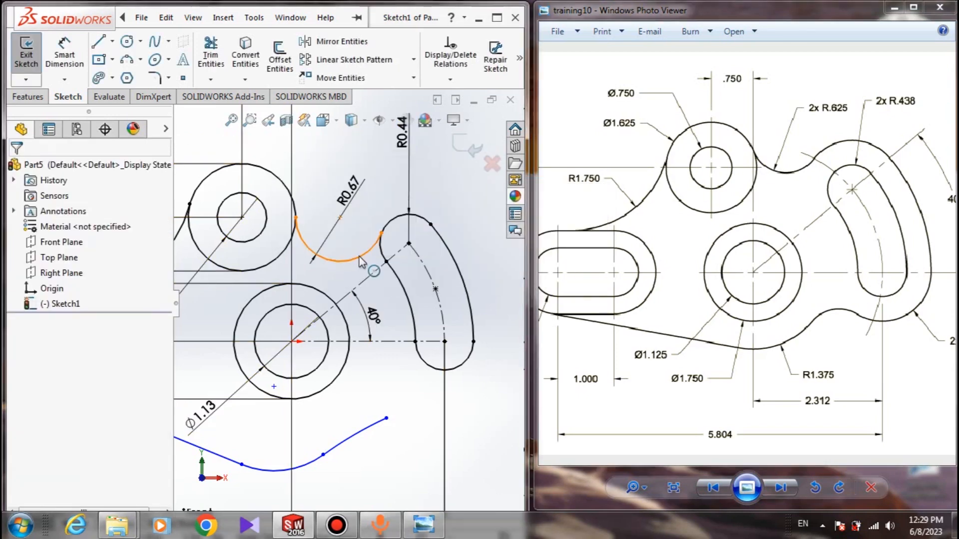
Delete the arc between the upper outer circle and the curved slot along with its radius dimension.
click(360, 259)
key(Delete)
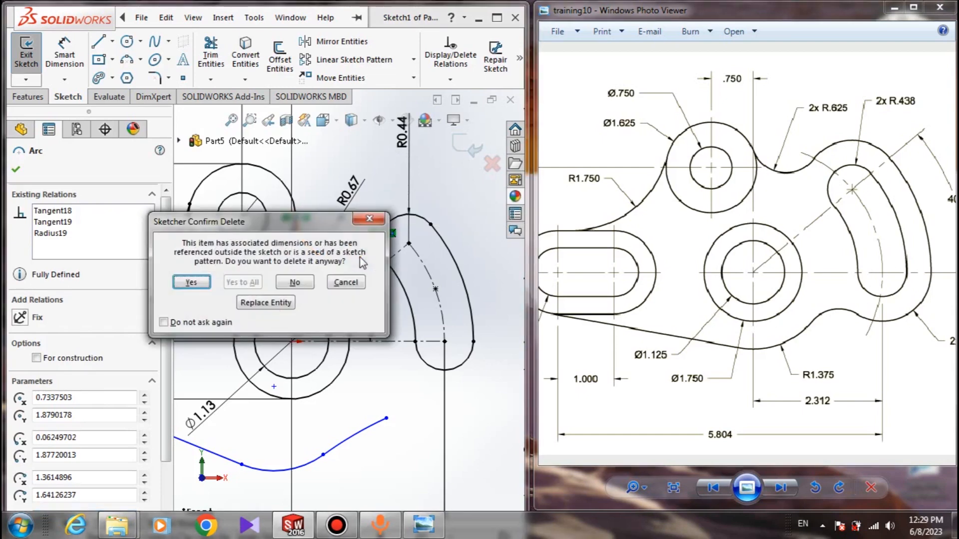
click(193, 282)
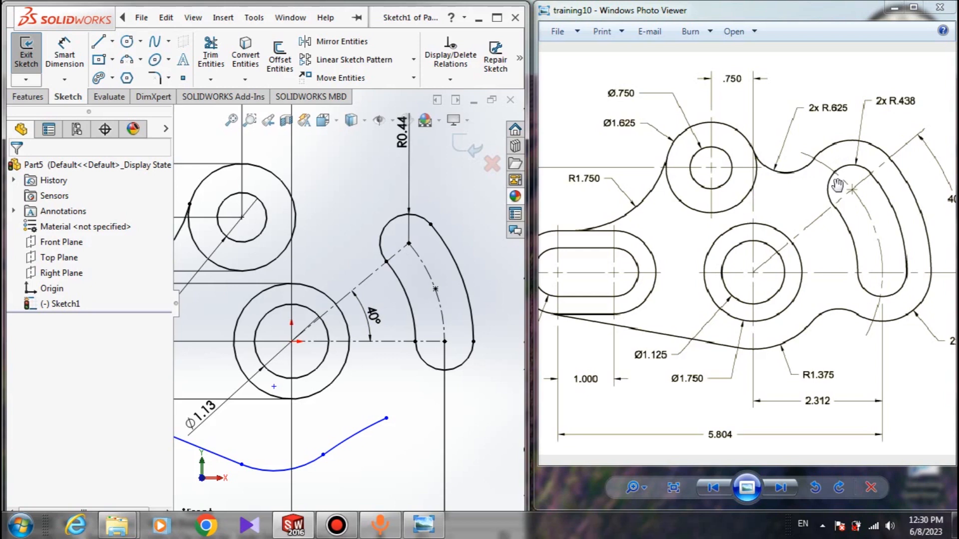
Draw a three-point arc slot about 1.83 in wide along the existing curved slot's centerline, sharing its end centers and enclosing it.
scroll(374, 301, up, 3)
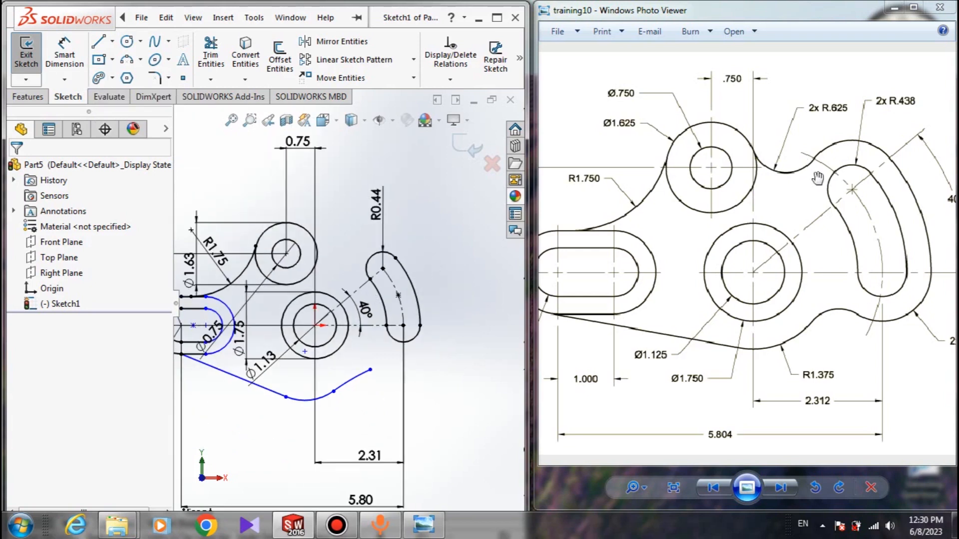
click(99, 79)
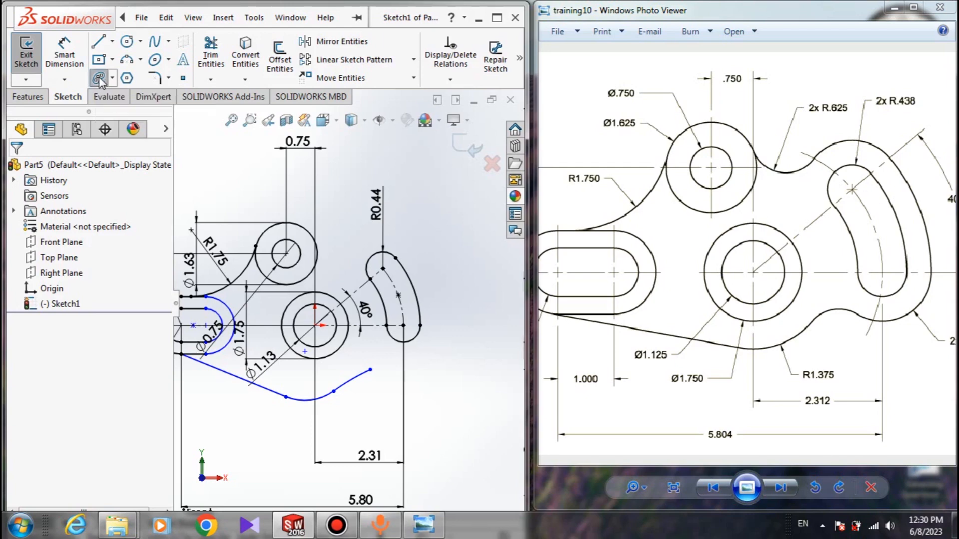
click(370, 287)
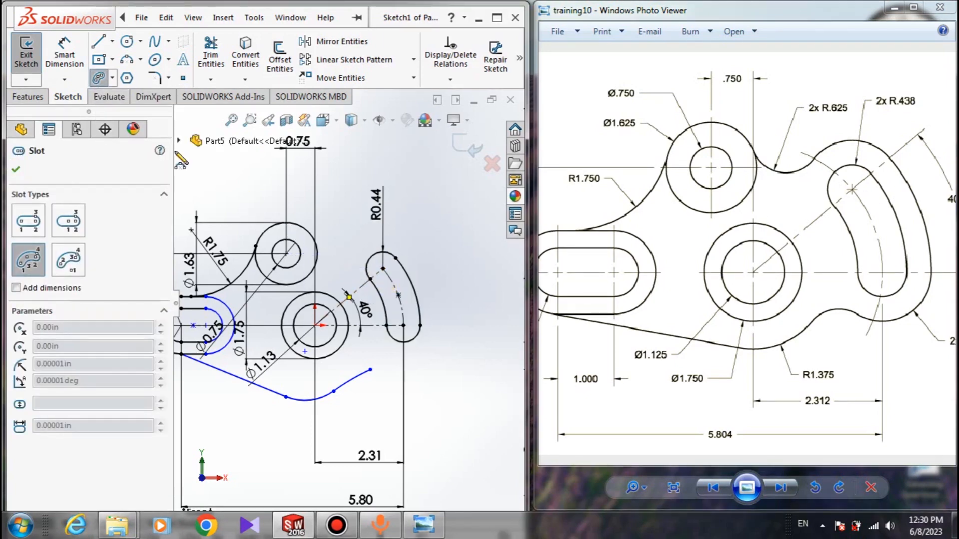
scroll(384, 277, down, 3)
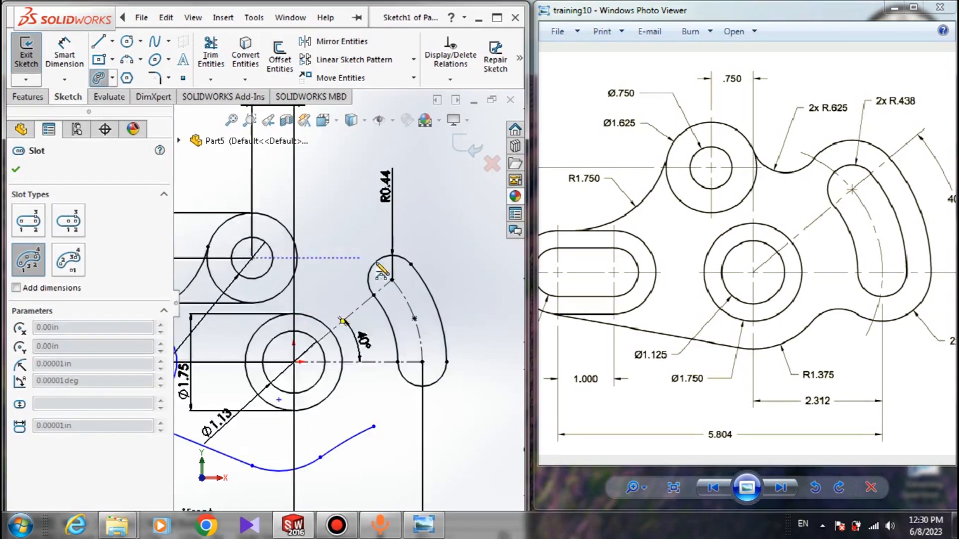
click(398, 288)
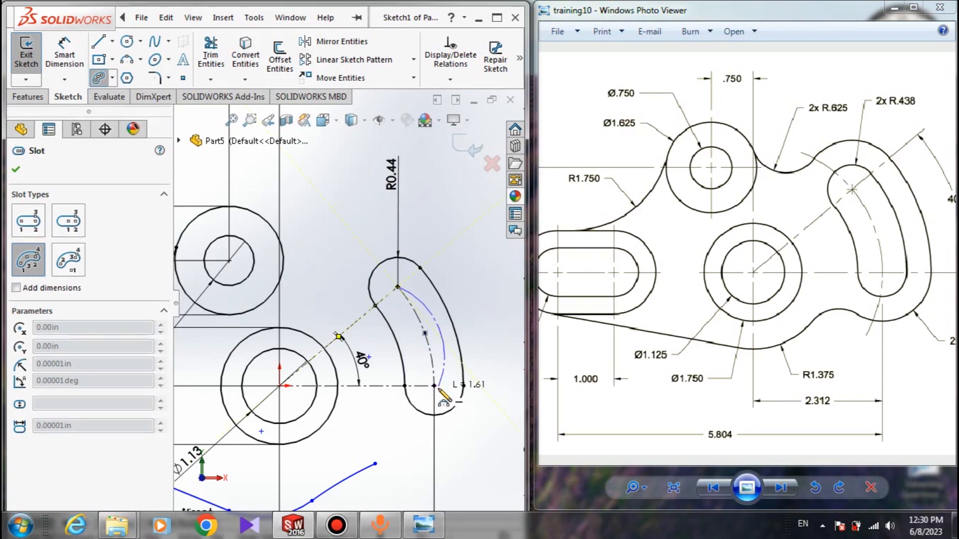
click(434, 386)
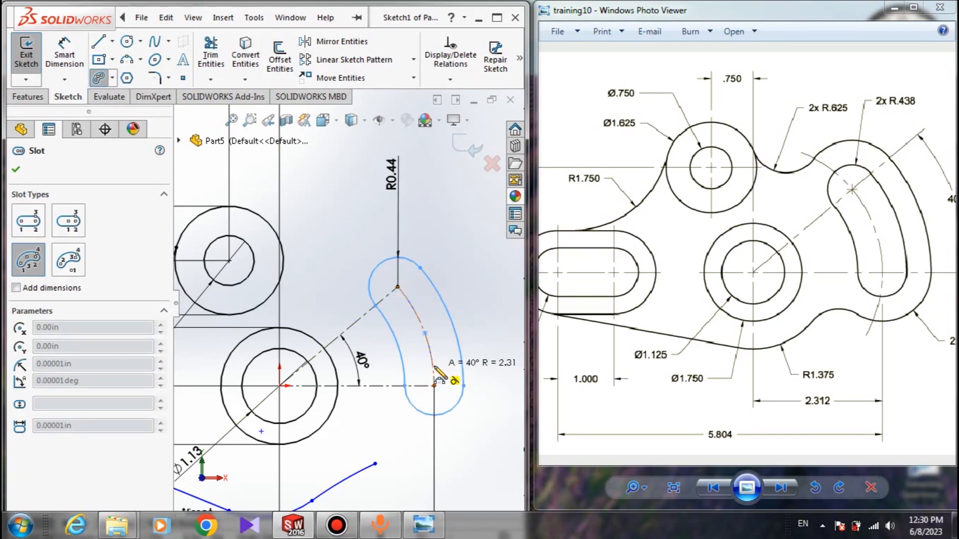
click(436, 365)
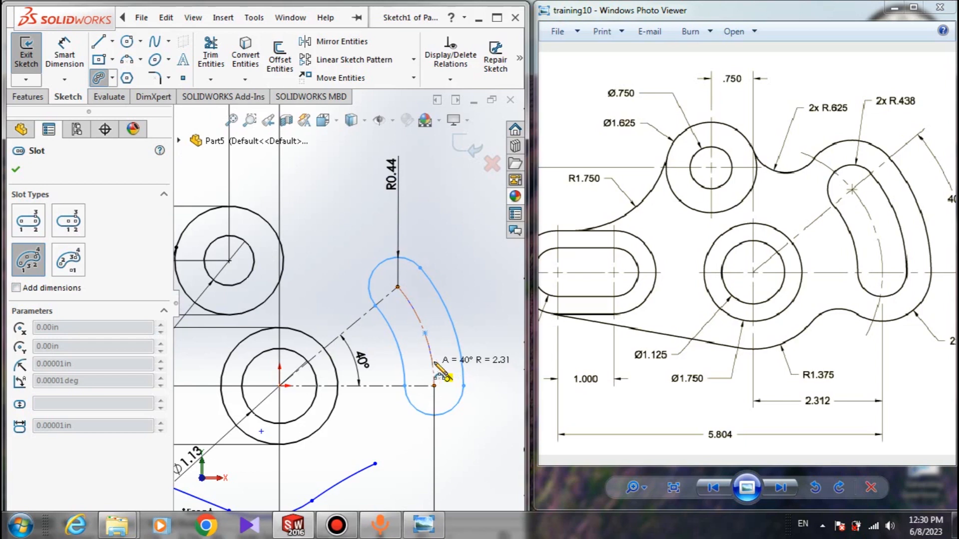
click(437, 367)
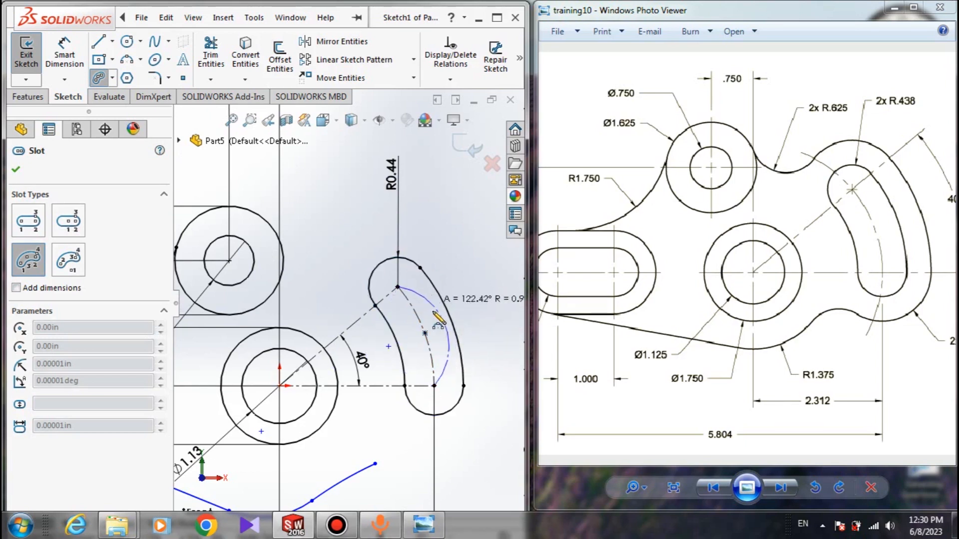
click(425, 333)
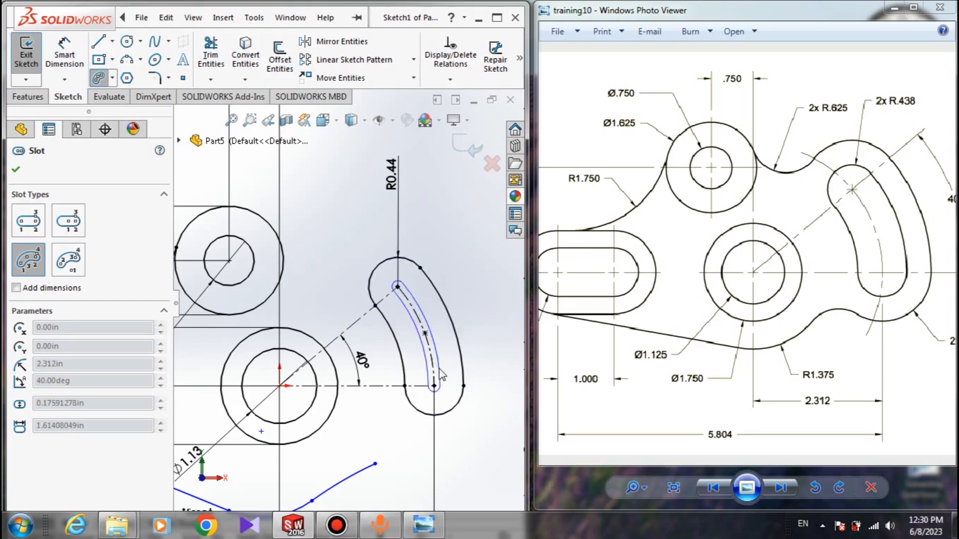
scroll(486, 358, down, 1)
scroll(460, 351, up, 2)
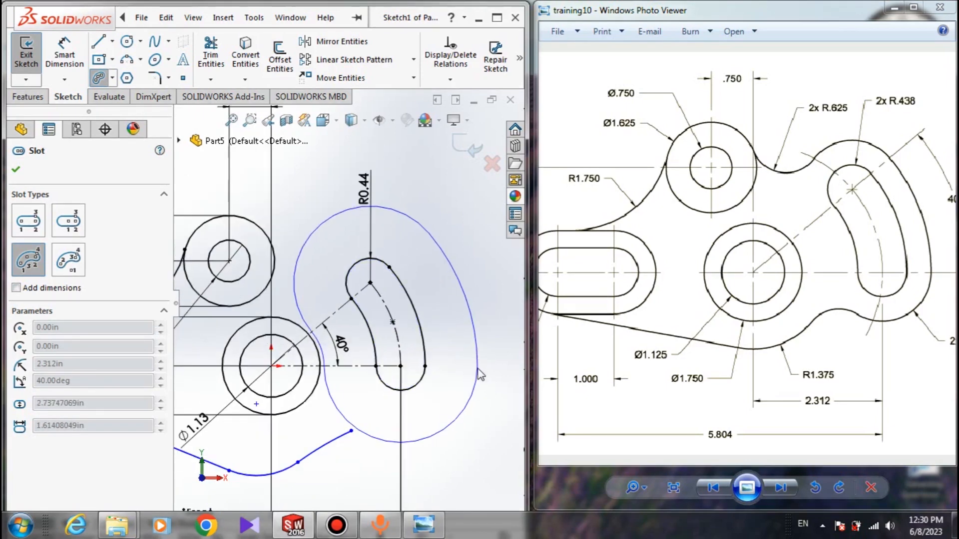
click(452, 369)
key(Escape)
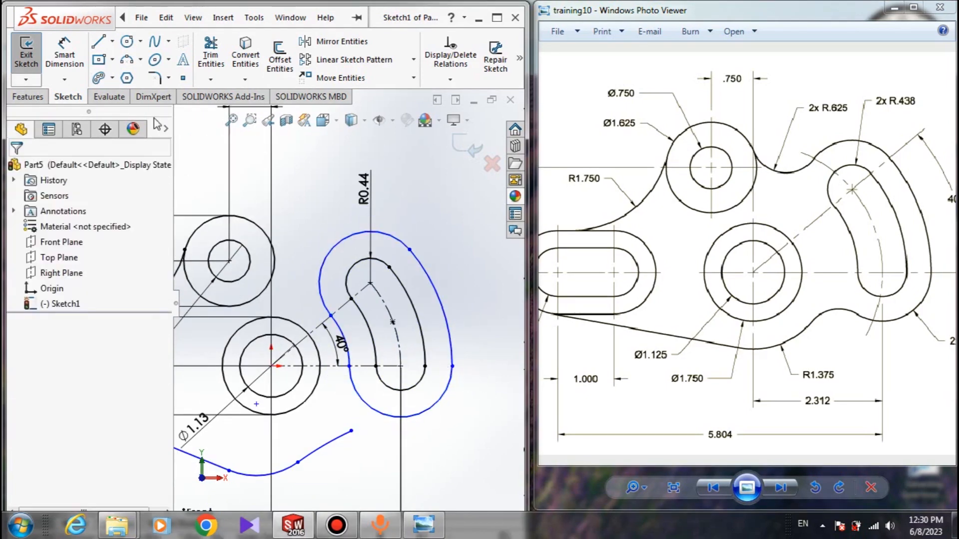
Dimension the end radius of the outer curved slot as 0.875 in.
click(72, 51)
click(344, 243)
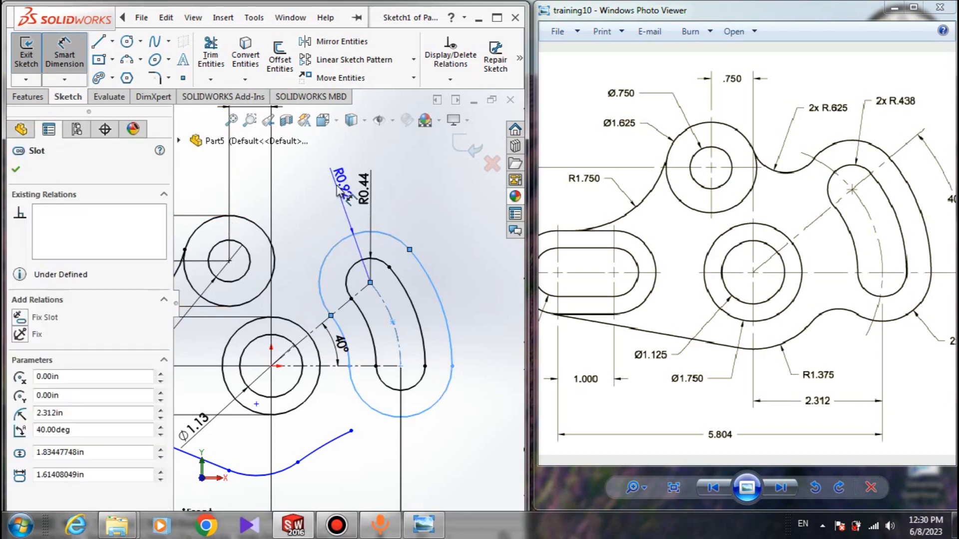
click(338, 192)
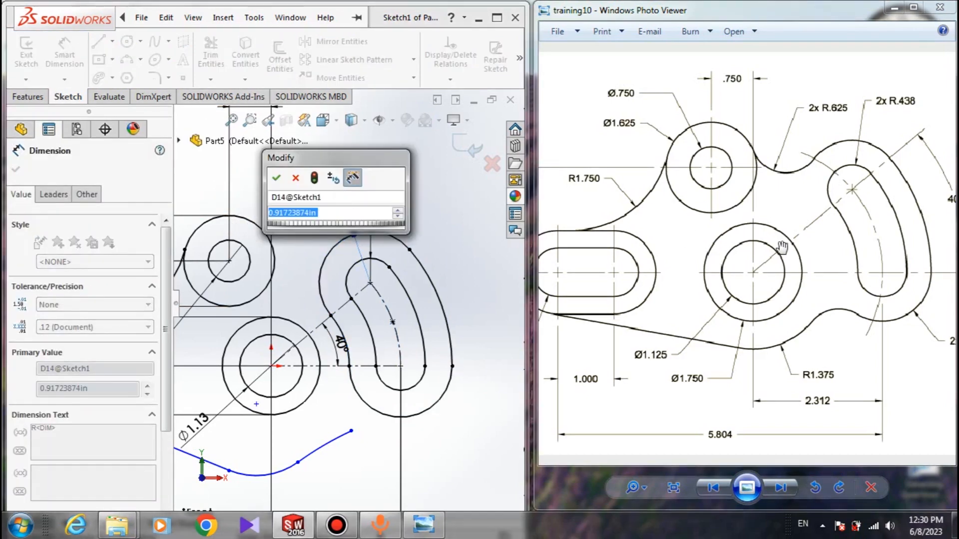
drag(782, 246, 712, 251)
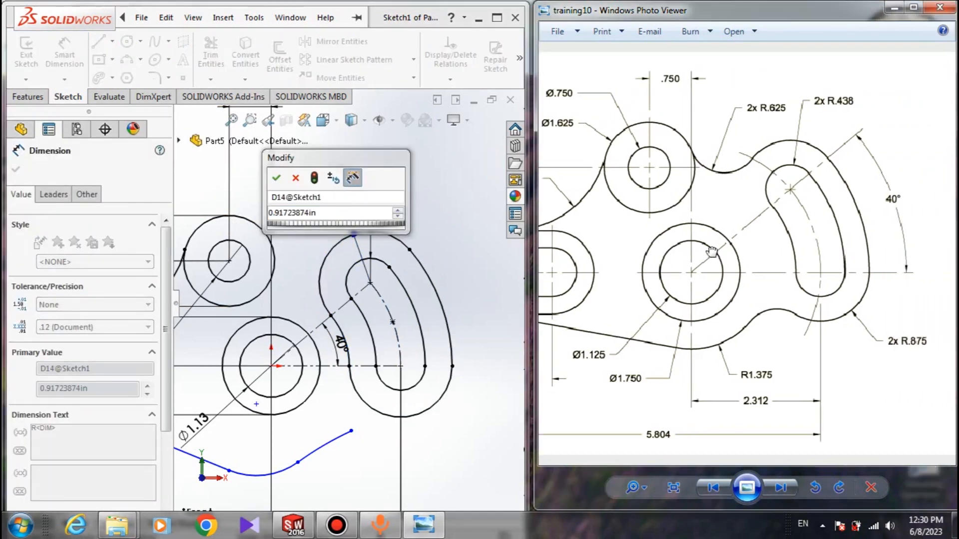
click(327, 212)
text(0.)
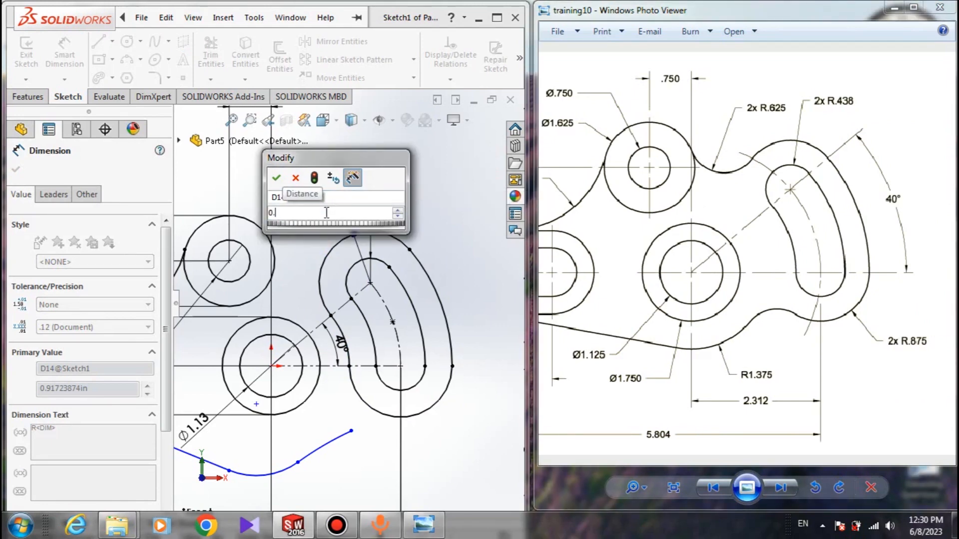
text(8)
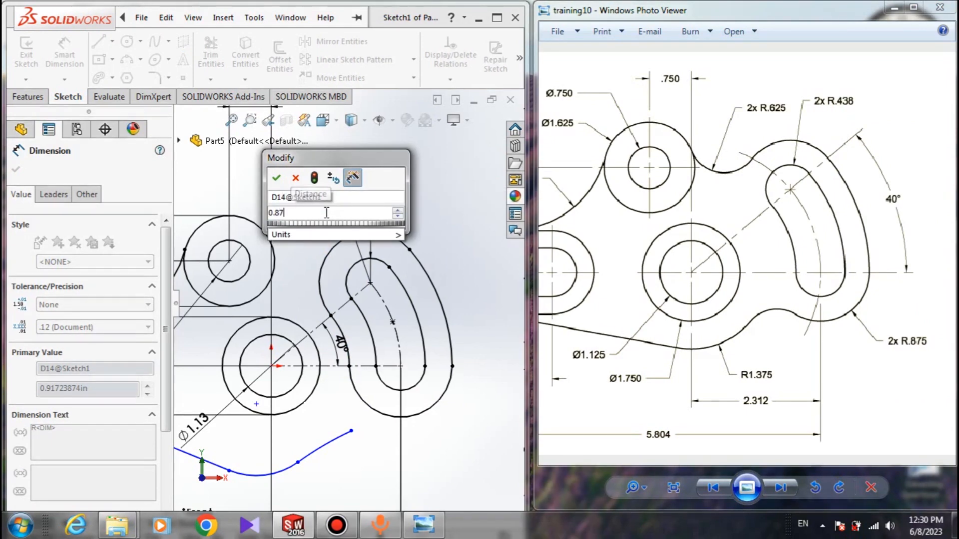
text(7)
key(Return)
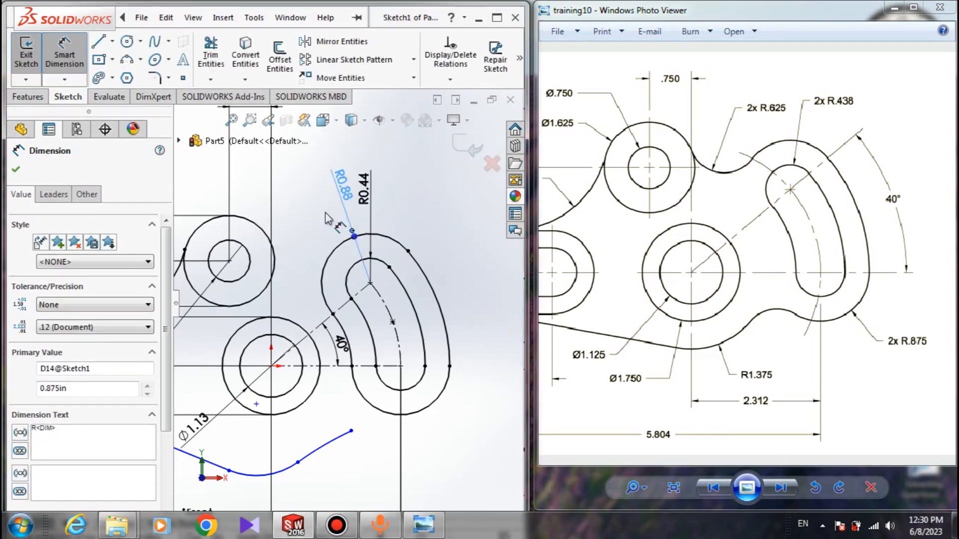
key(Escape)
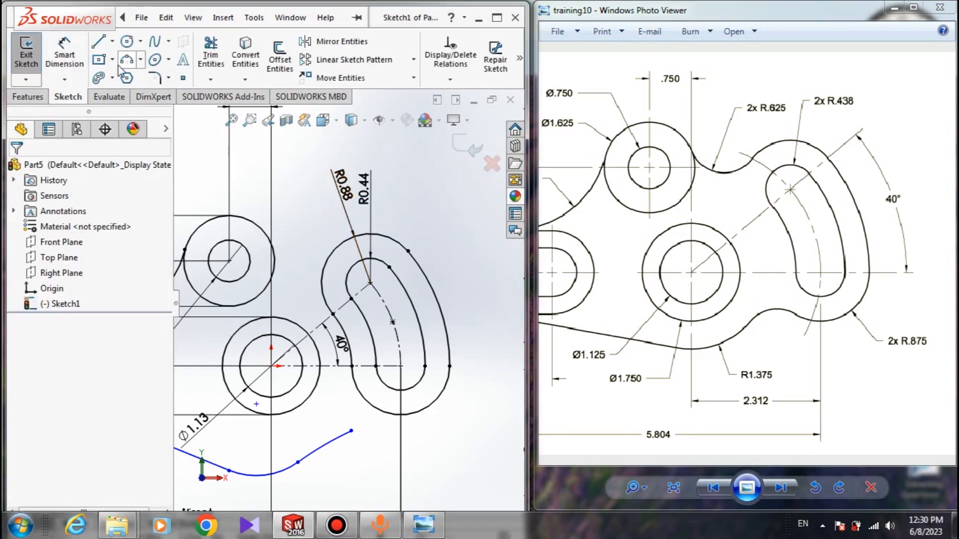
Draw a downward-bulging three-point arc from the upper outer circle to the upper end of the outer curved slot.
click(126, 60)
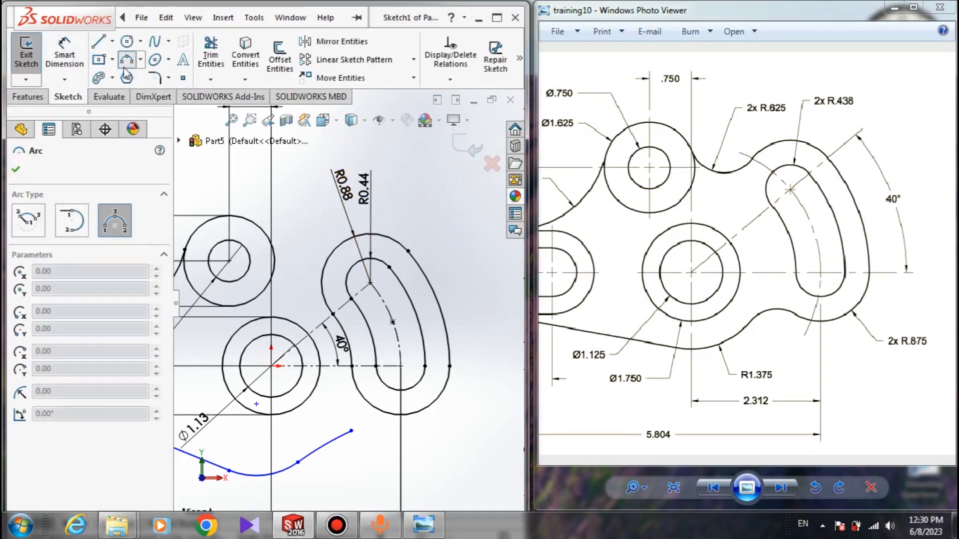
click(275, 255)
click(327, 263)
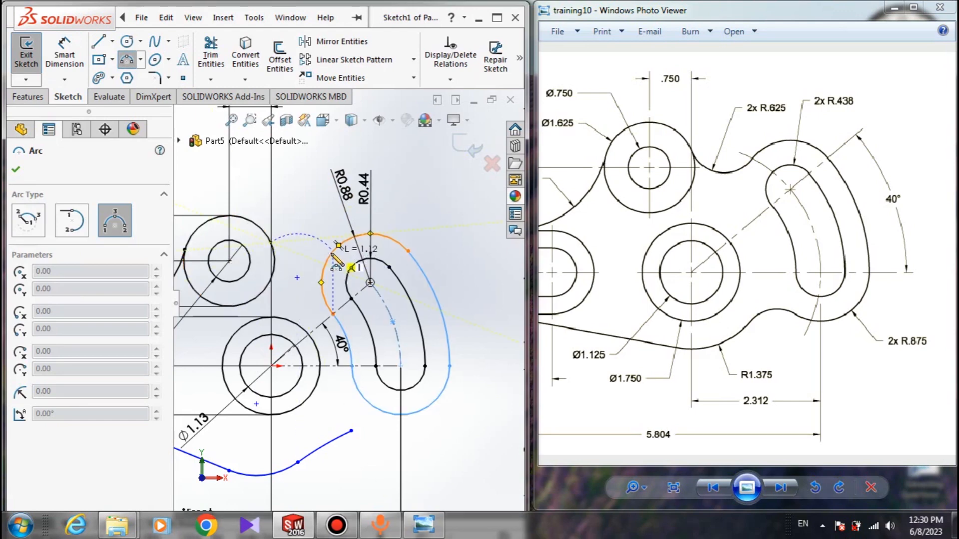
click(309, 268)
key(Escape)
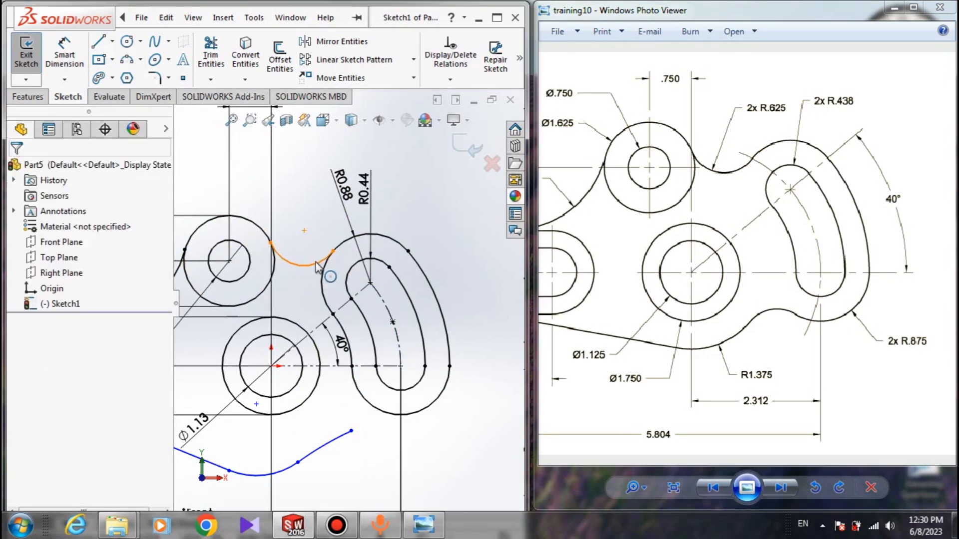
Make the new connecting arc tangent to the upper end arc of the outer curved slot.
click(313, 266)
ctrl+click(327, 283)
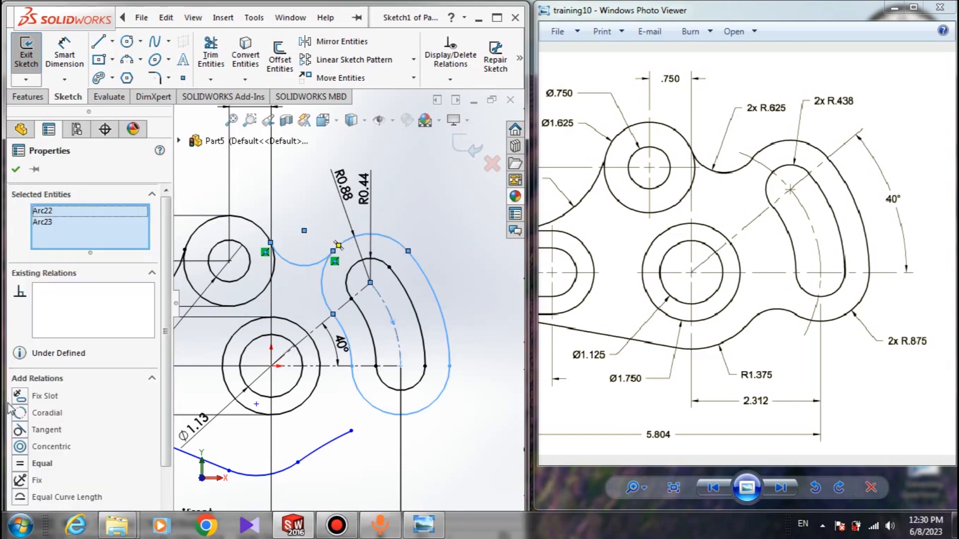
click(20, 414)
right_click(64, 292)
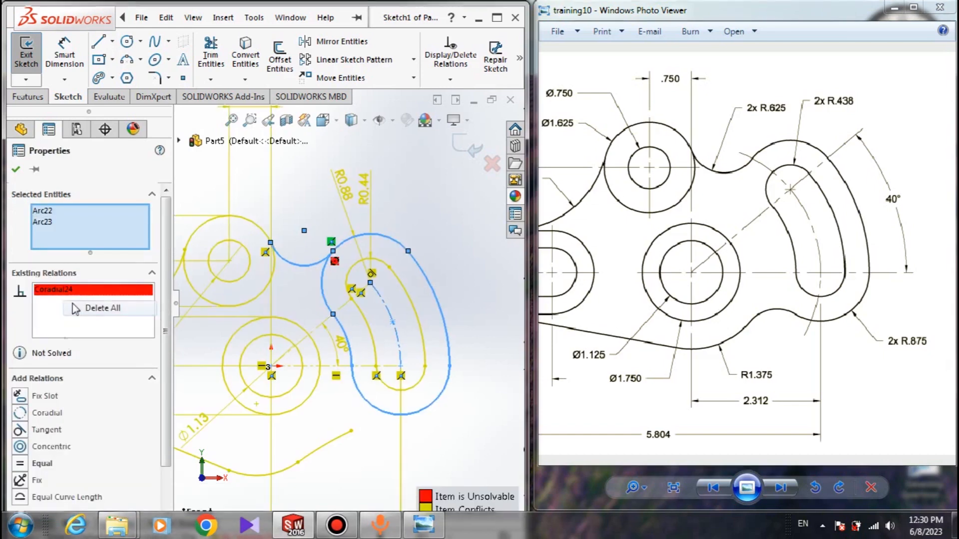
click(80, 308)
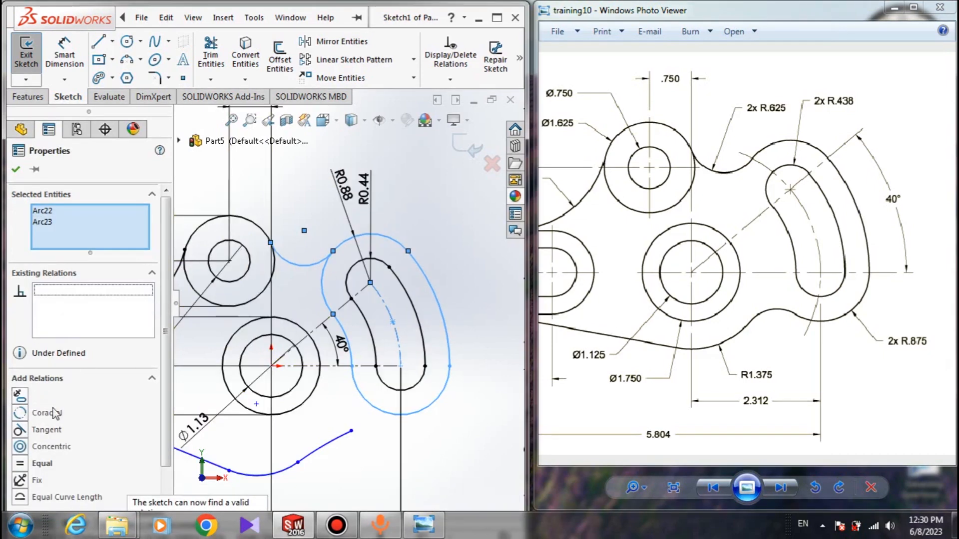
click(18, 165)
Make the connecting arc tangent to the upper outer circle.
click(301, 265)
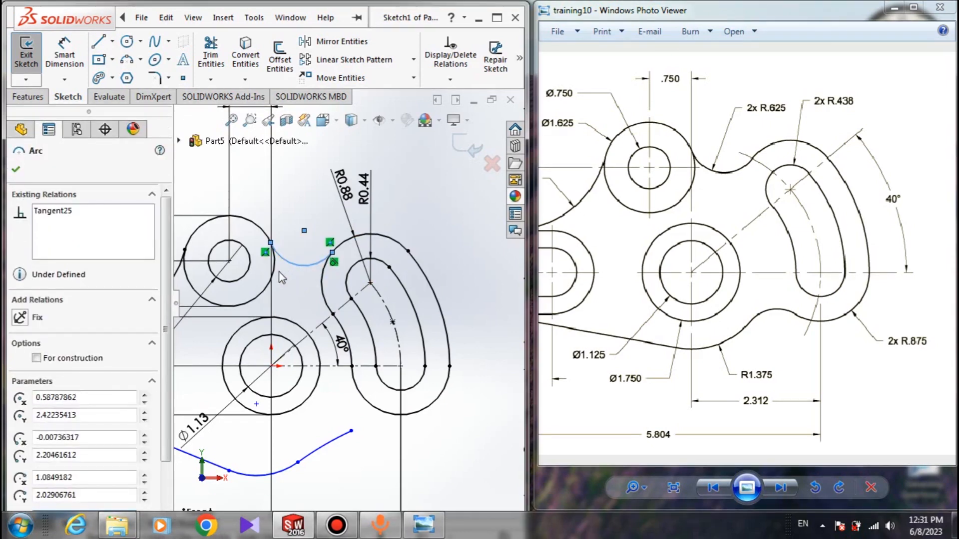
ctrl+click(273, 250)
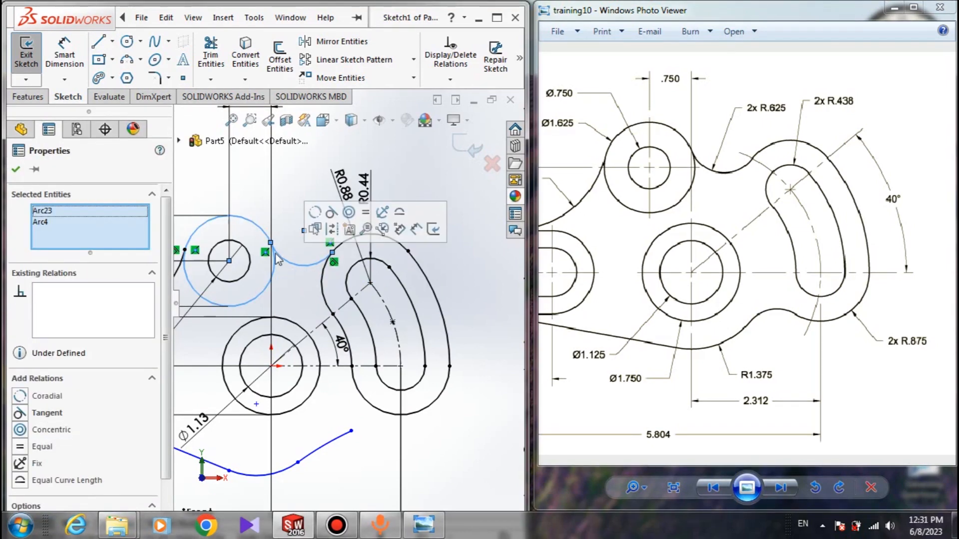
click(18, 413)
click(16, 170)
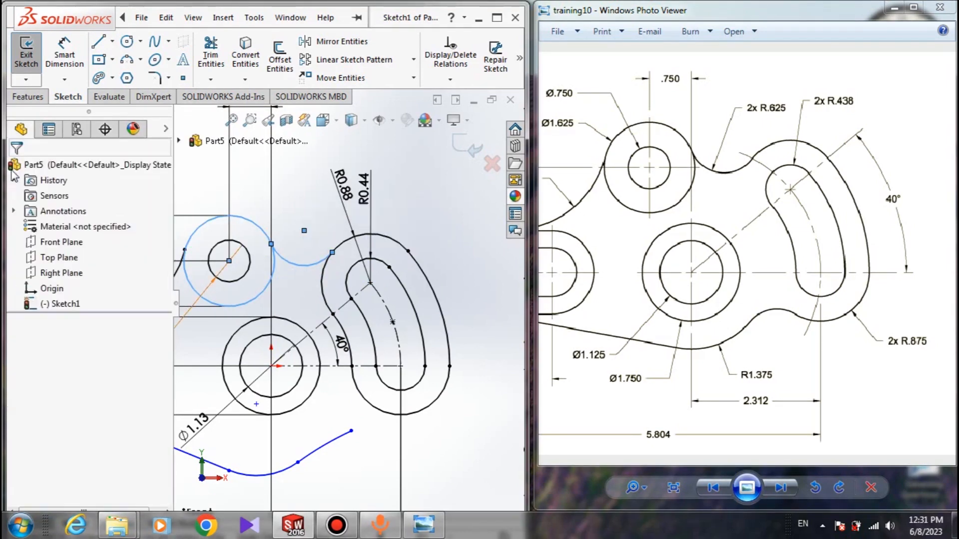
Dimension the radius of the arc between the upper outer circle and the outer curved slot as 0.625 in.
click(55, 59)
click(297, 267)
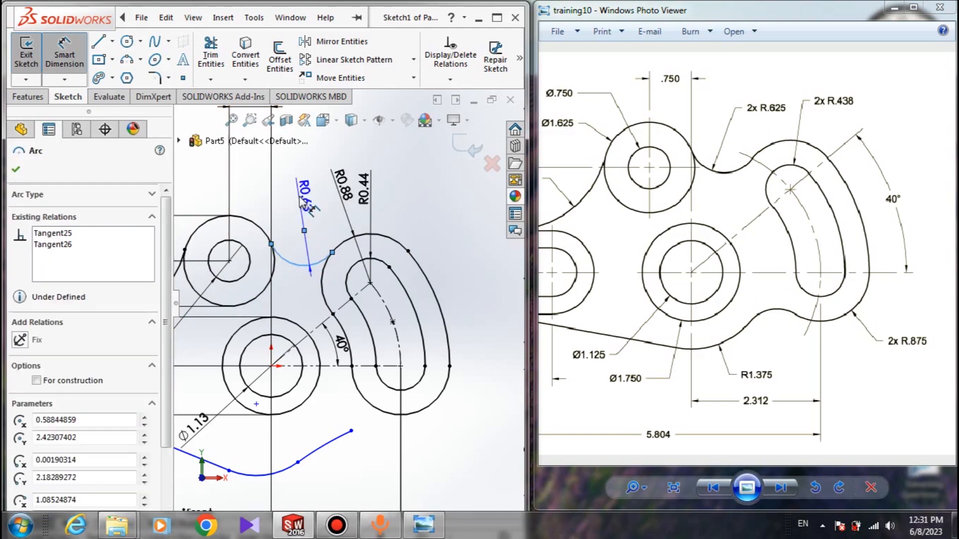
click(304, 202)
text(0.)
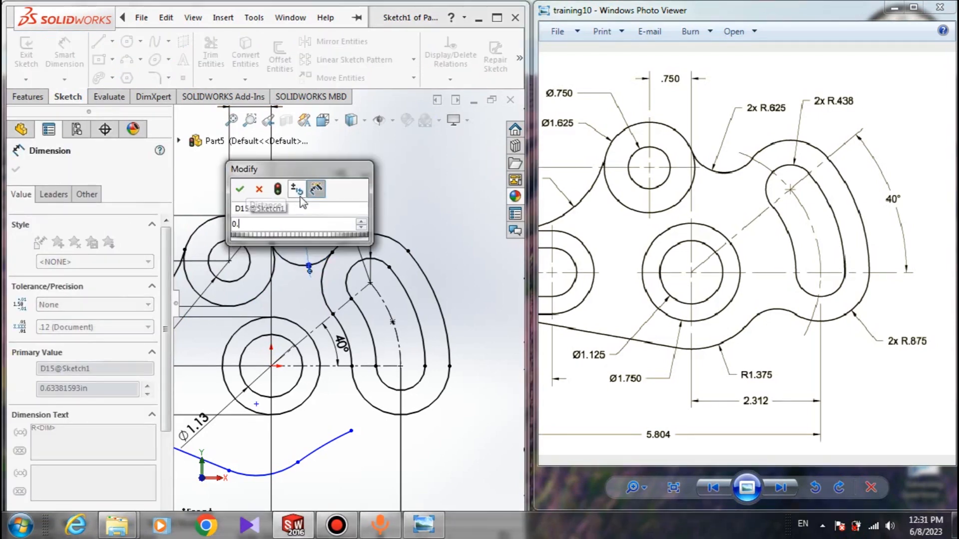
text(625)
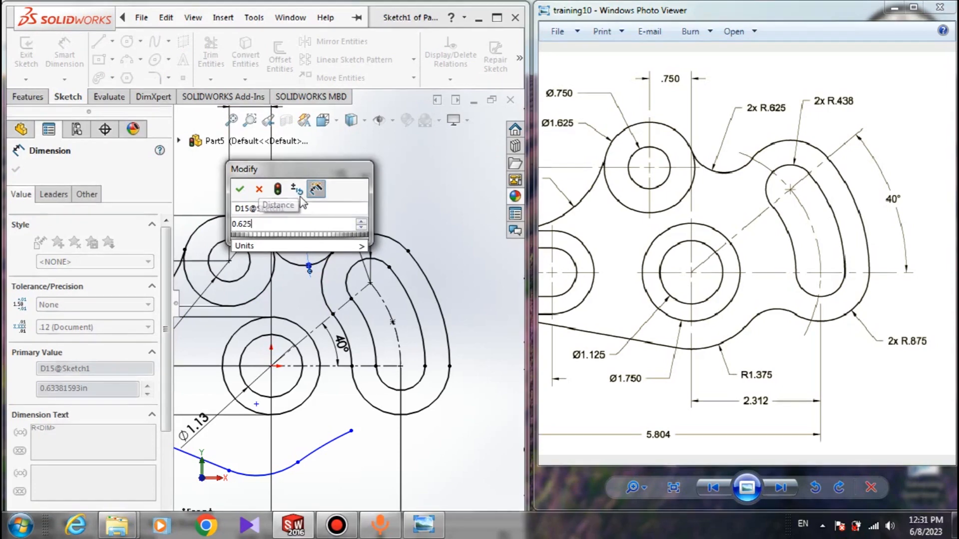
key(Return)
key(Escape)
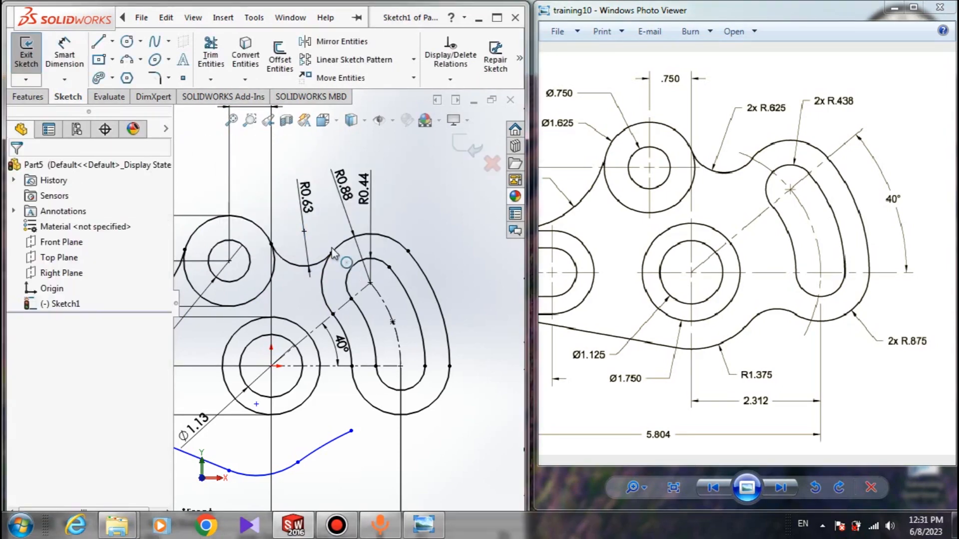
click(331, 253)
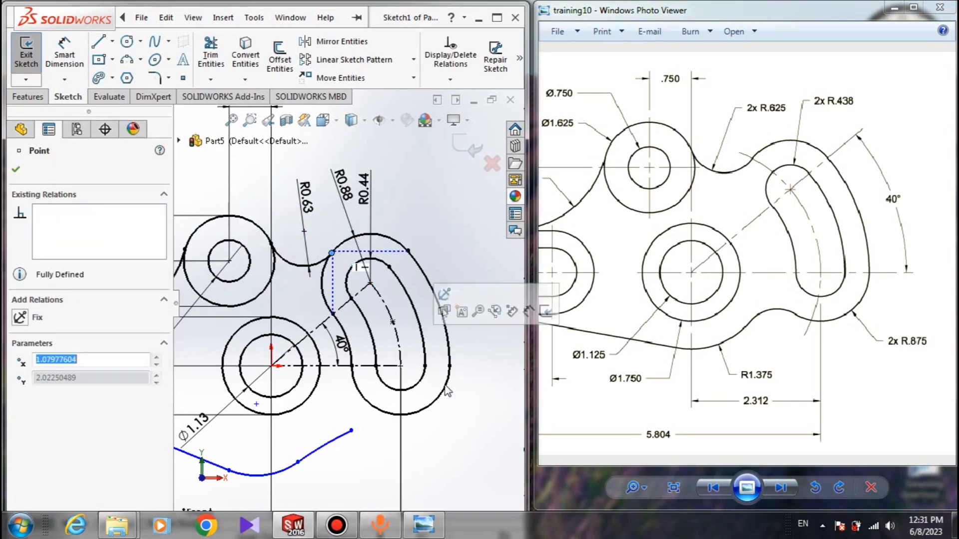
key(Escape)
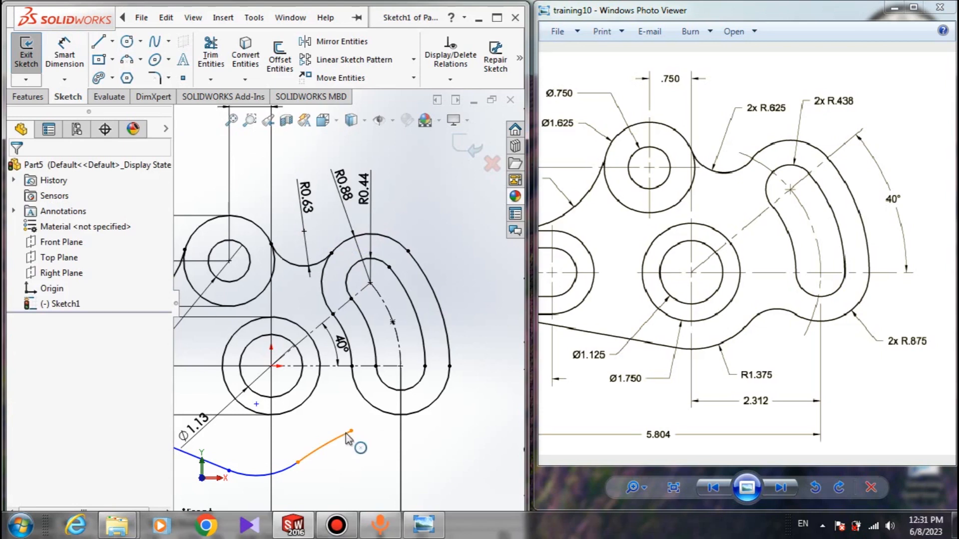
Make the free end of the lower profile's last arc coincident with the lower end arc of the outer curved slot.
click(351, 431)
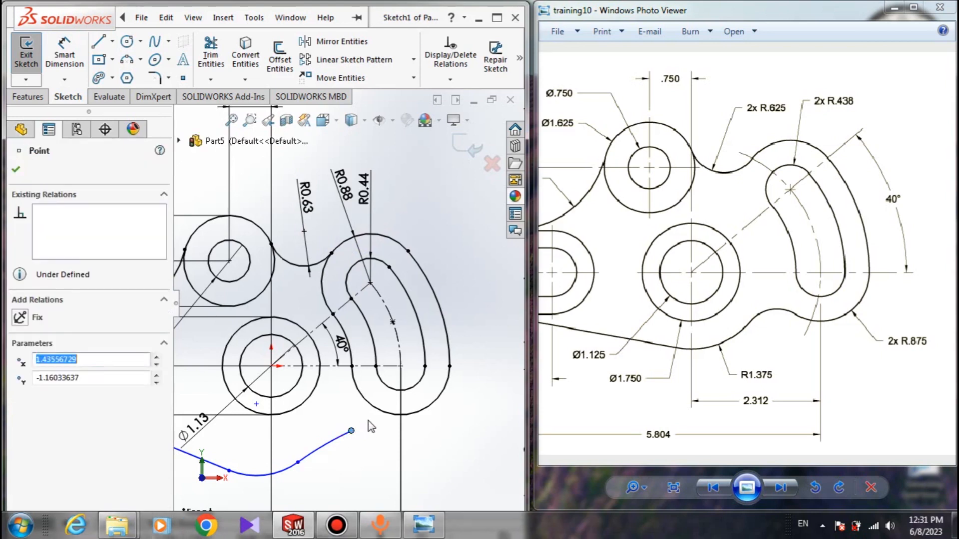
ctrl+click(374, 406)
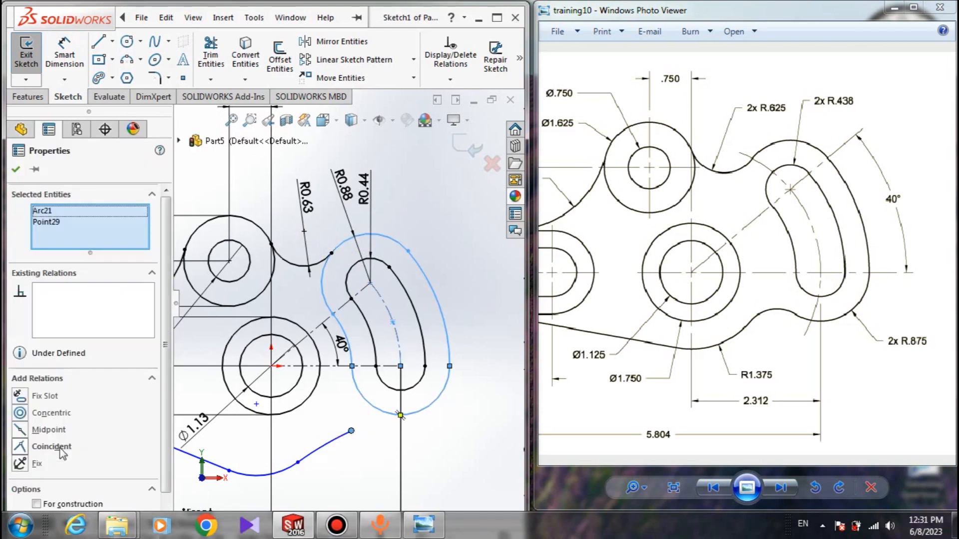
click(27, 449)
key(Escape)
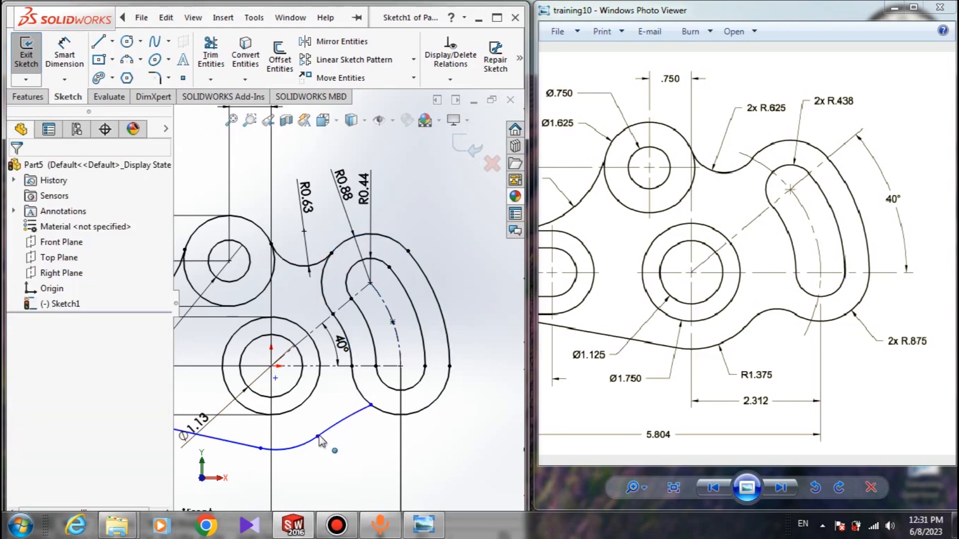
Dimension the radius of the bottom arc beneath the central circles as 1.375 in.
scroll(320, 439, up, 2)
click(60, 63)
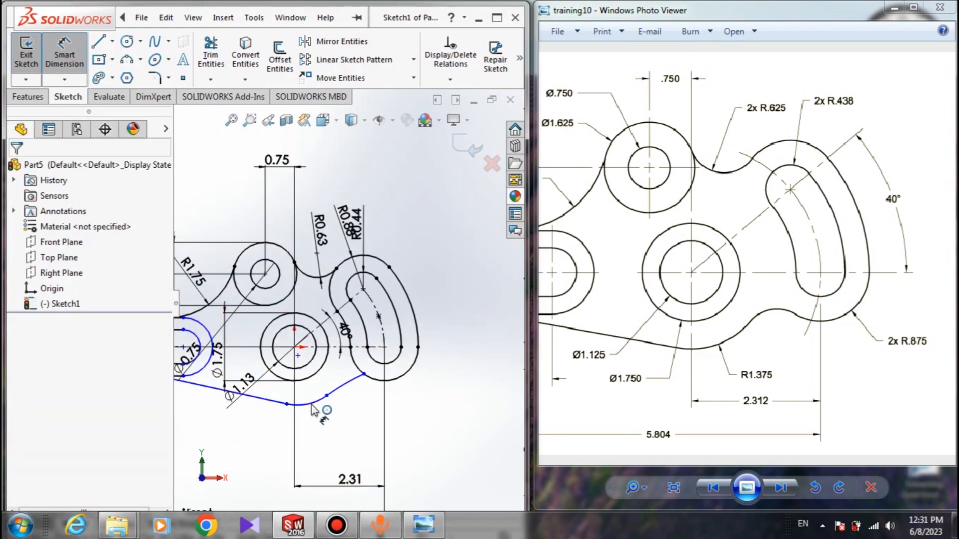
click(314, 409)
click(298, 467)
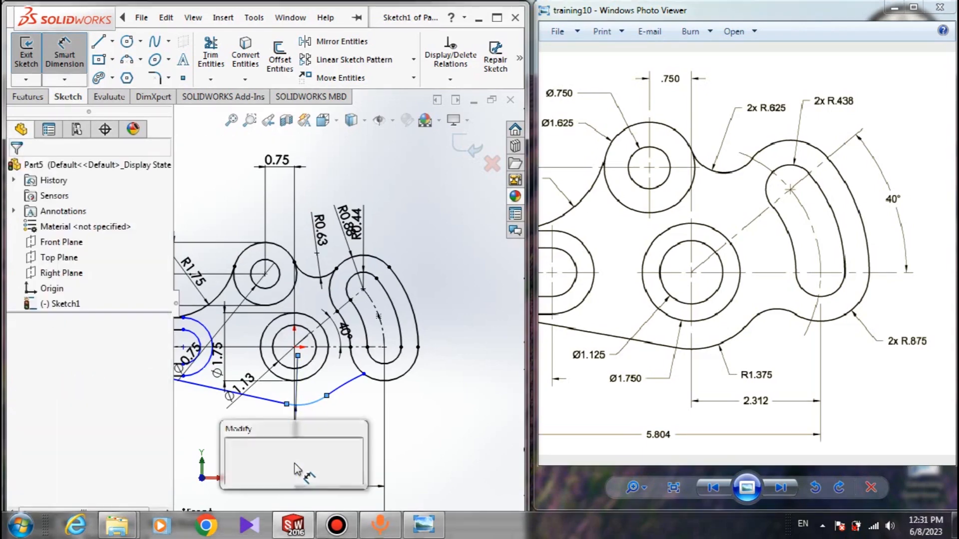
text(1)
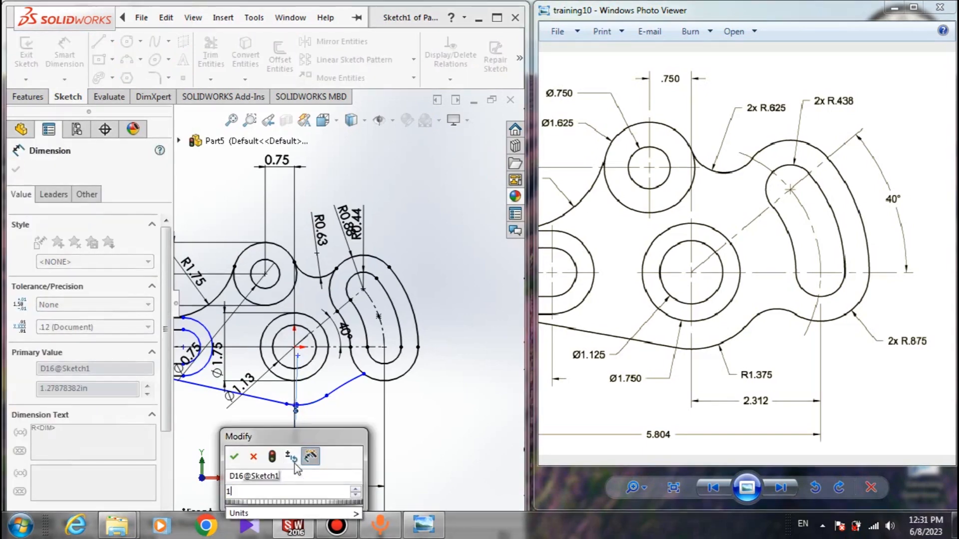
text(.375)
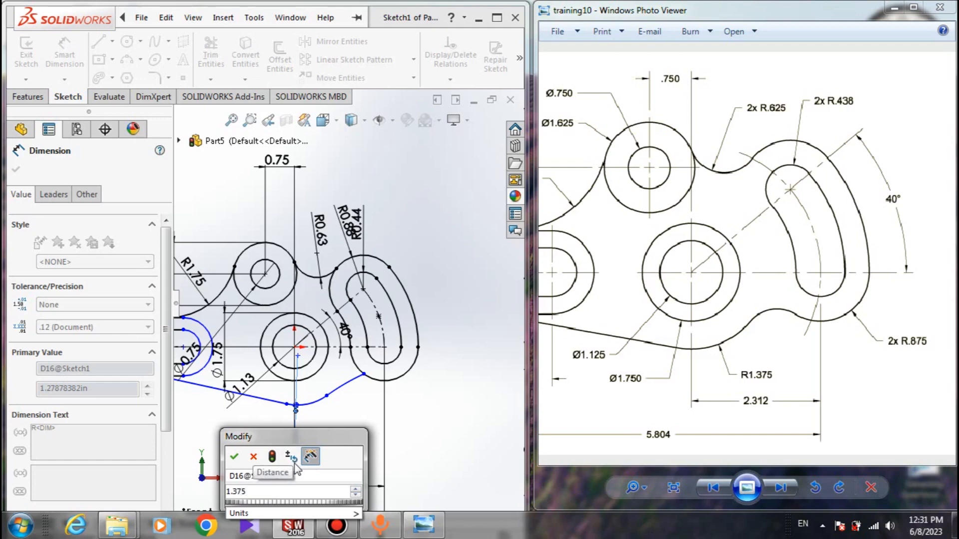
key(Return)
scroll(350, 400, down, 3)
key(Escape)
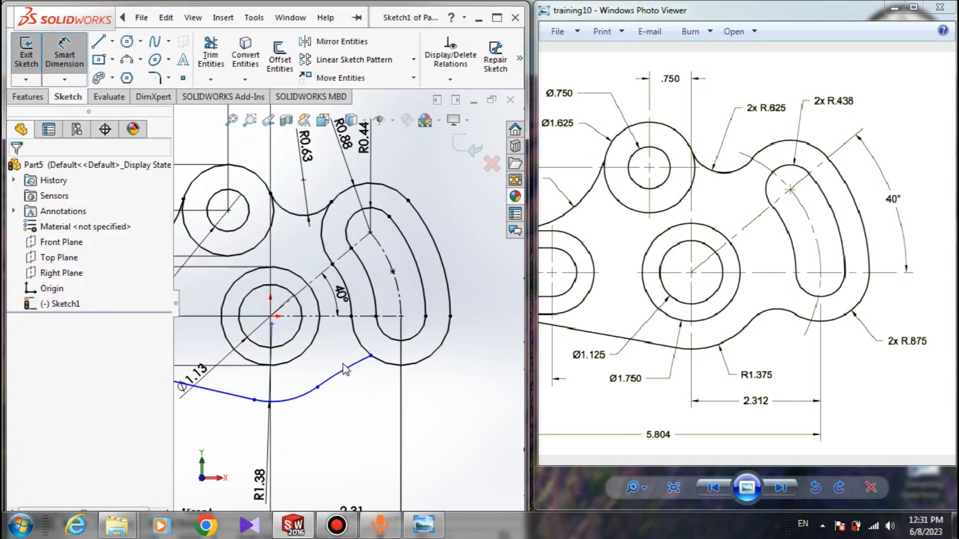
key(Escape)
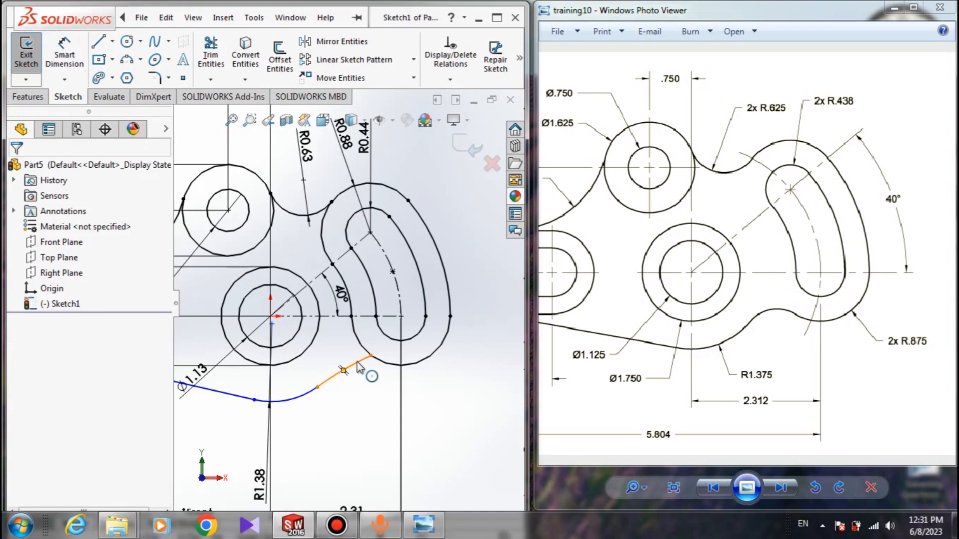
Make the lower profile's last arc tangent to the lower end arc of the outer curved slot.
click(352, 368)
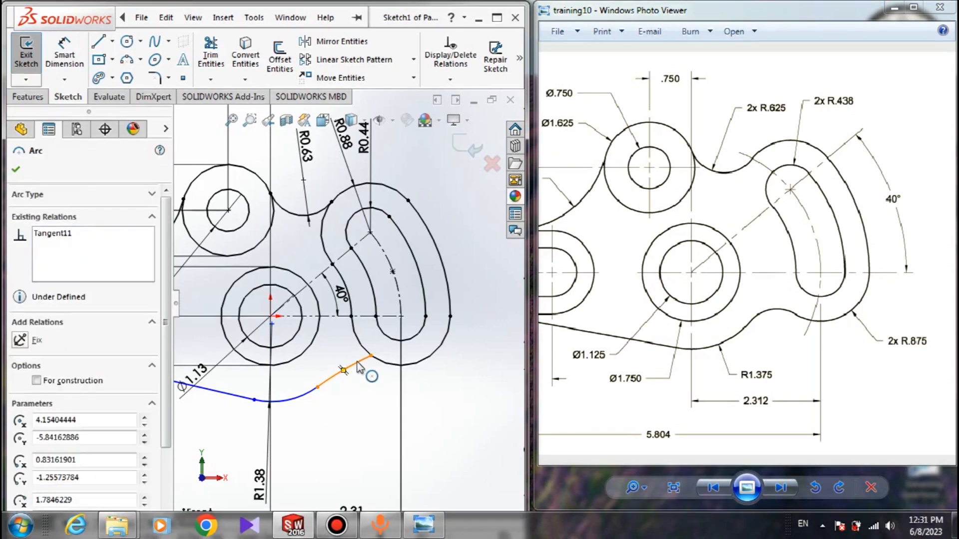
ctrl+click(395, 364)
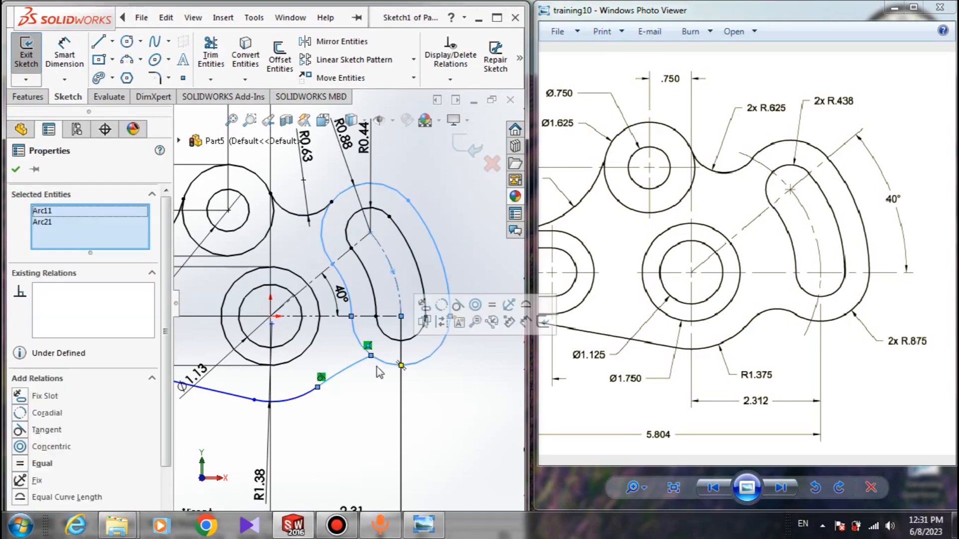
click(20, 430)
key(Escape)
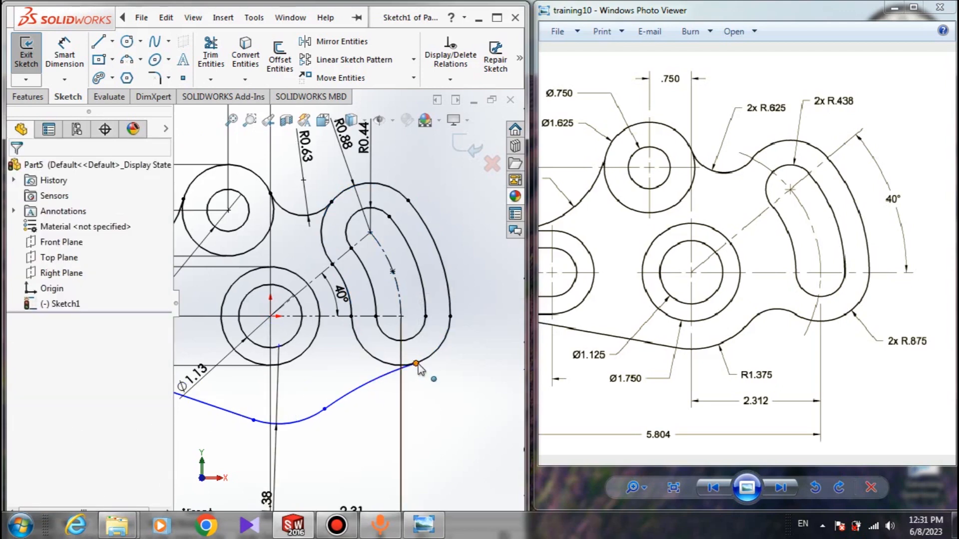
Trim away the outer curved slot's inner side between its junctions with the upper connecting arc and the lower profile's last arc.
click(211, 55)
drag(314, 236, 336, 237)
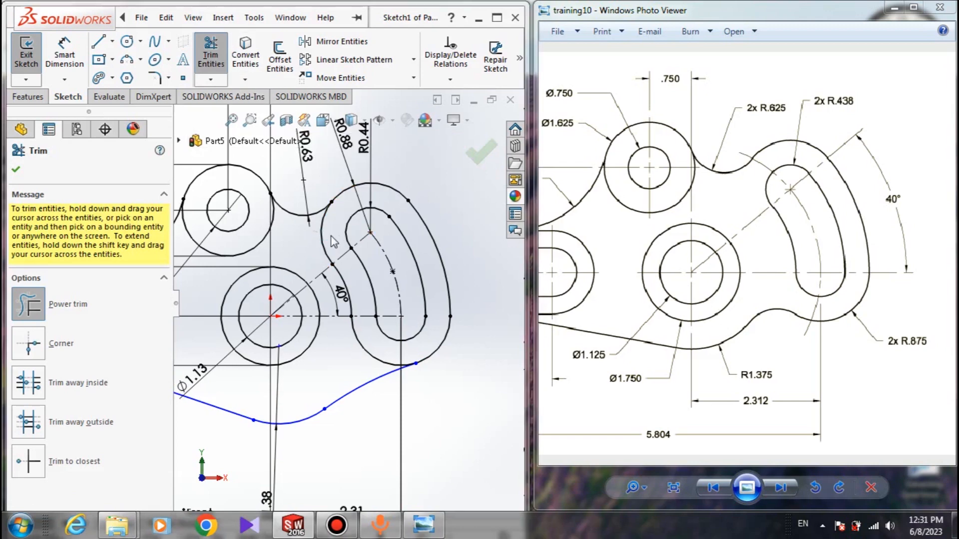
click(516, 263)
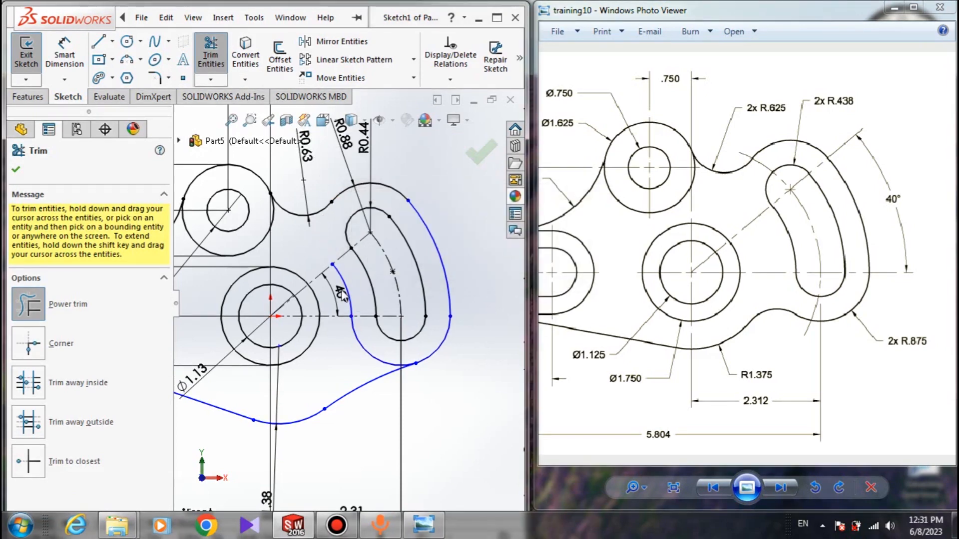
drag(358, 273, 337, 271)
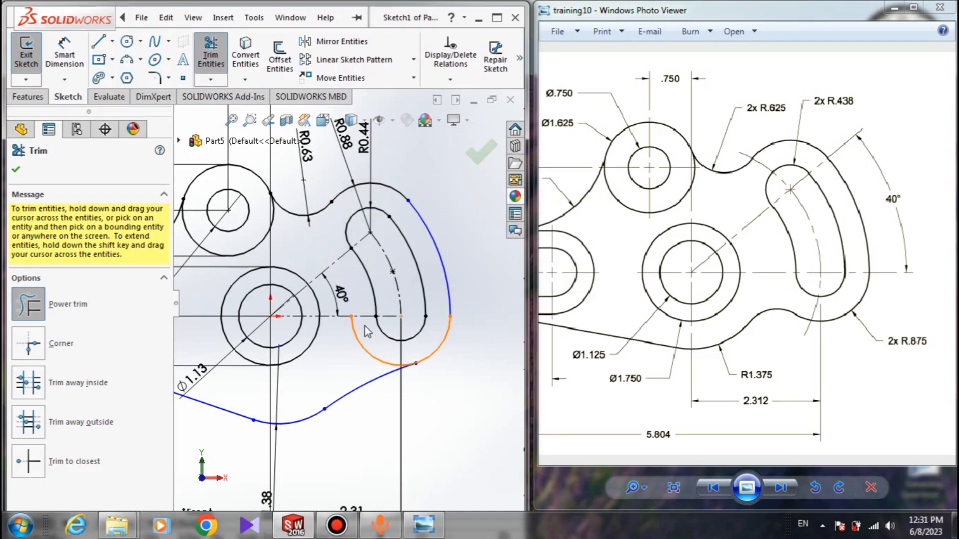
key(Escape)
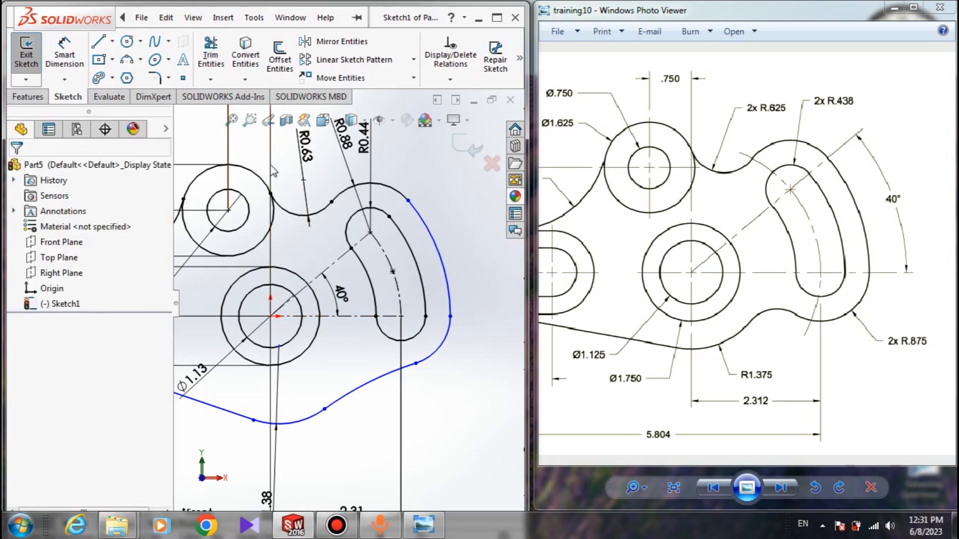
Make the outer curved slot's lower end arc tangent to its outer side arc and to the lower profile's last arc.
click(437, 242)
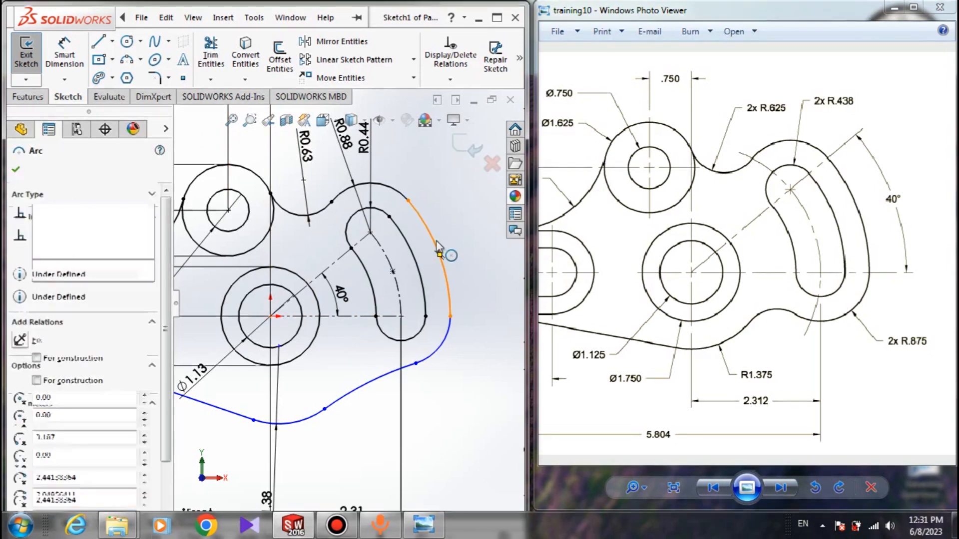
ctrl+click(442, 352)
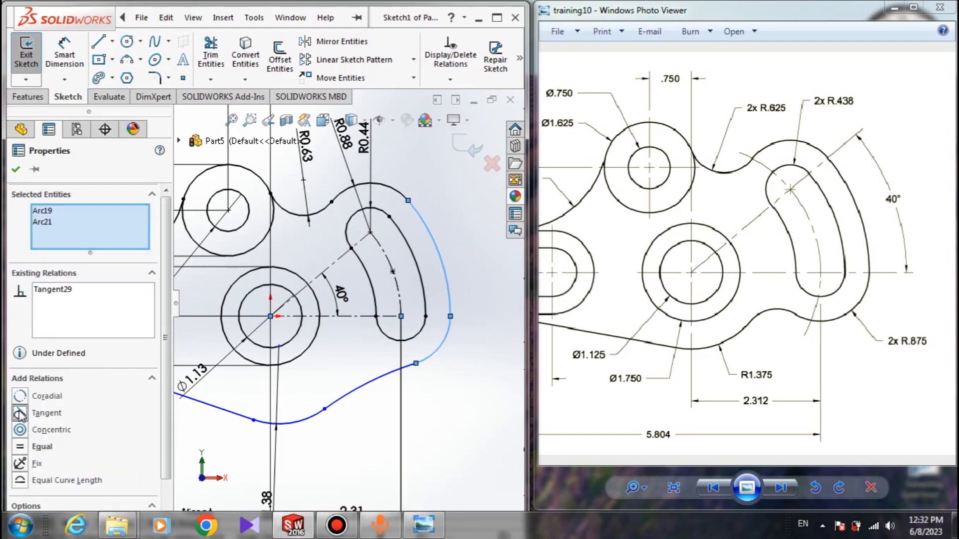
click(20, 413)
click(441, 345)
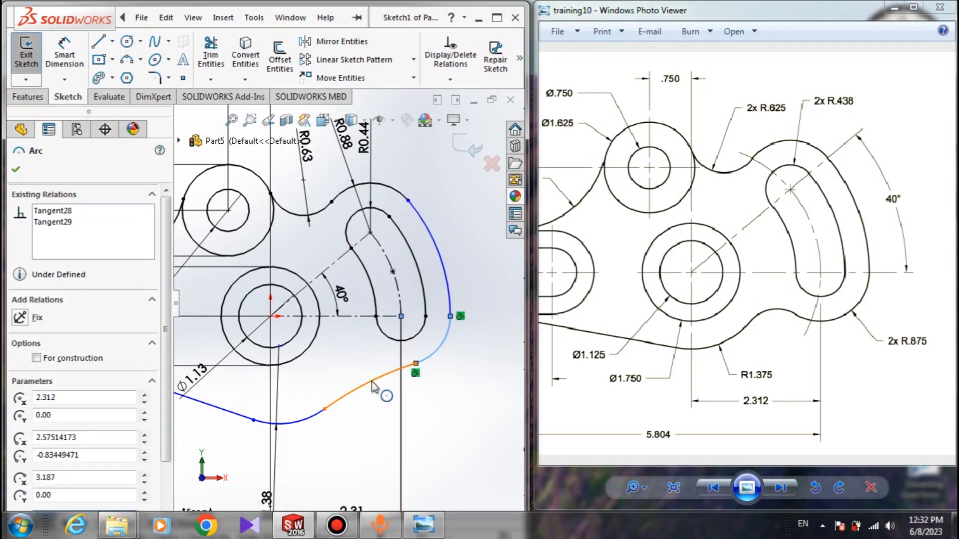
ctrl+click(373, 379)
click(20, 415)
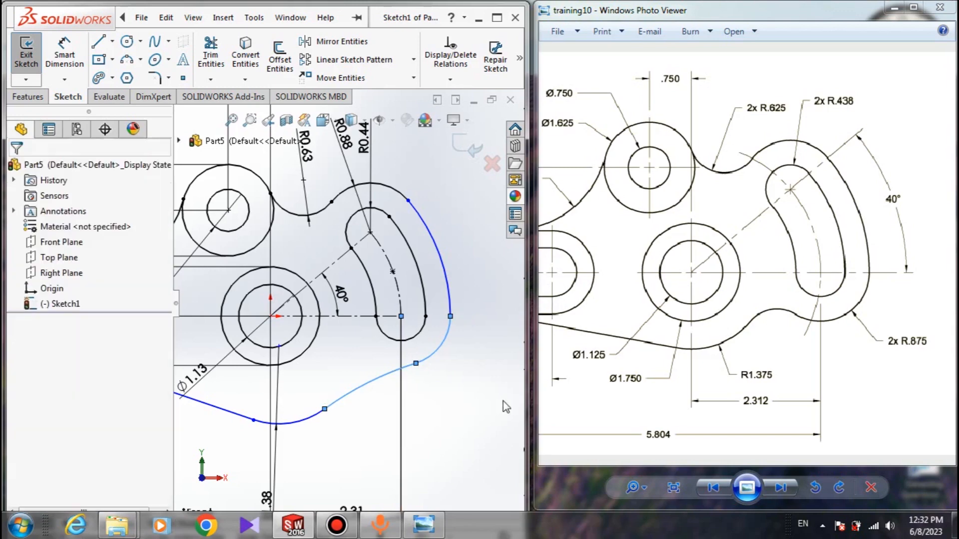
Make the outer curved slot's lower end arc equal in radius to its upper end arc.
click(440, 349)
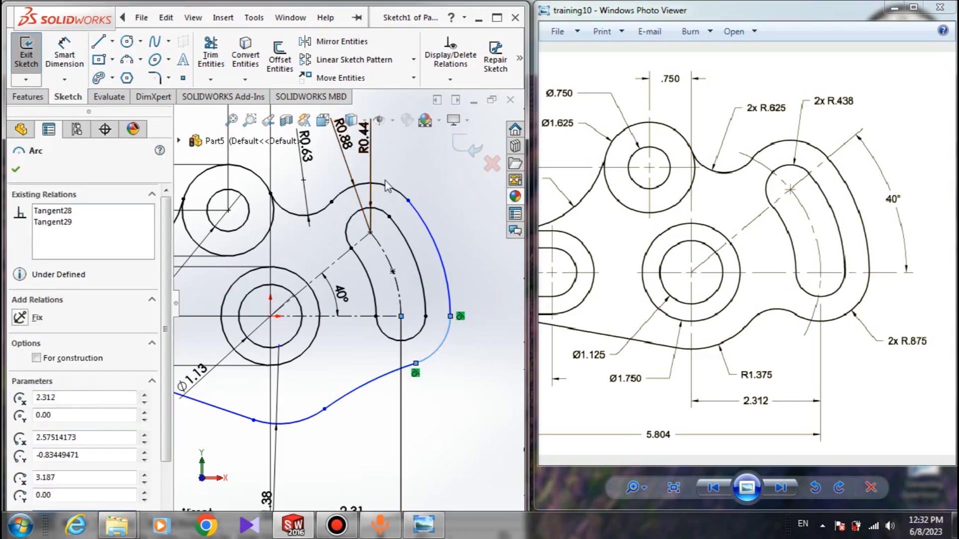
ctrl+click(352, 186)
click(21, 447)
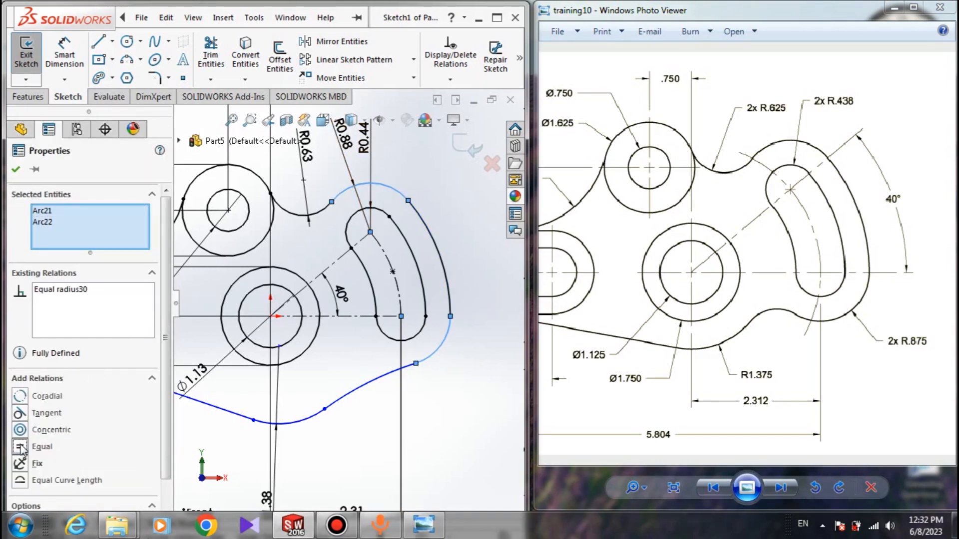
click(16, 170)
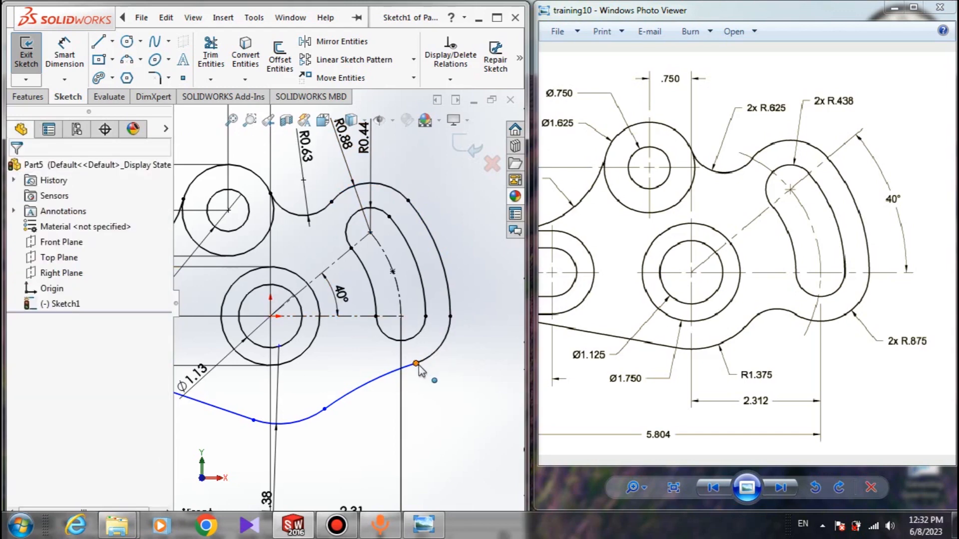
Move the junction of the lower profile's last arc and the outer curved slot's lower end arc inward along the outline.
drag(418, 369, 389, 365)
scroll(355, 387, up, 3)
scroll(378, 356, down, 5)
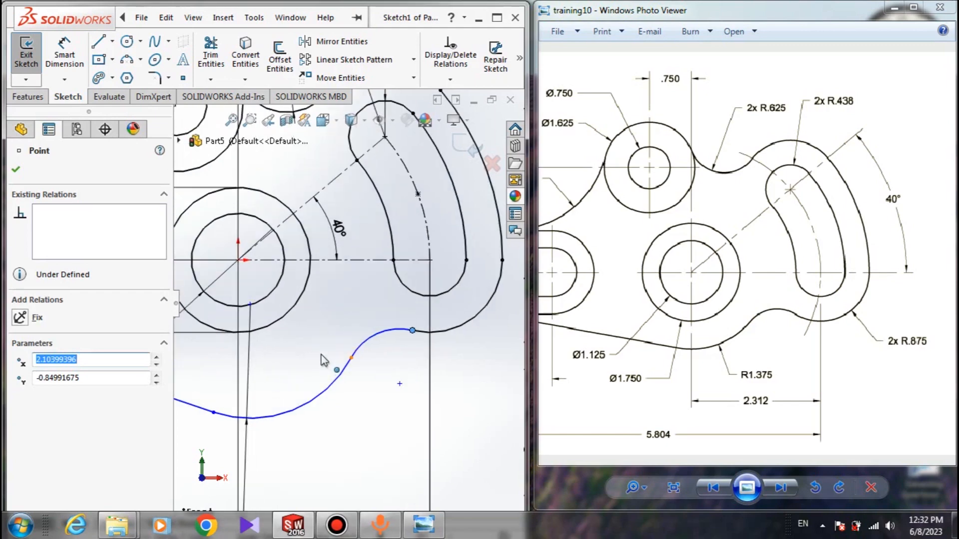
click(333, 404)
scroll(325, 388, up, 2)
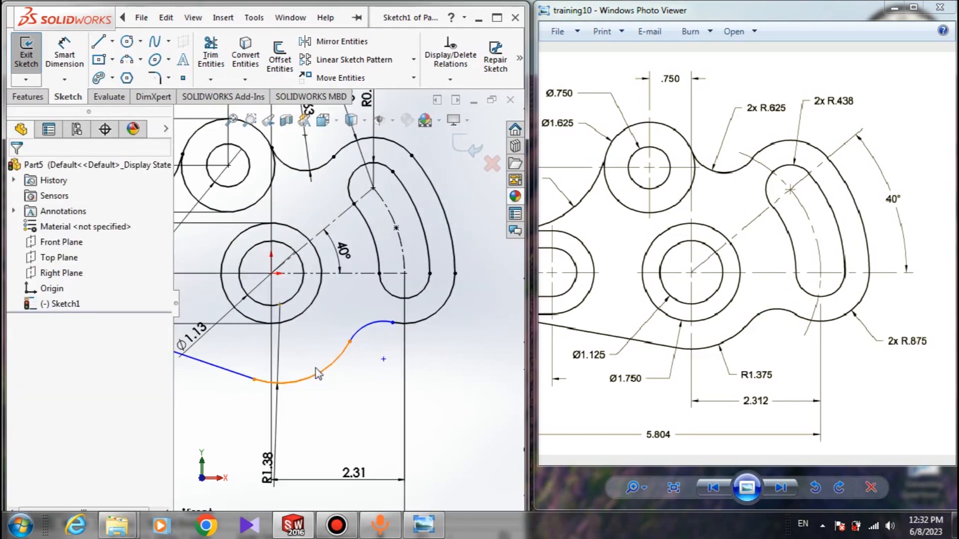
Merge the centre of the bottom 1.375 in radius arc with the common centre of the central circles.
click(280, 304)
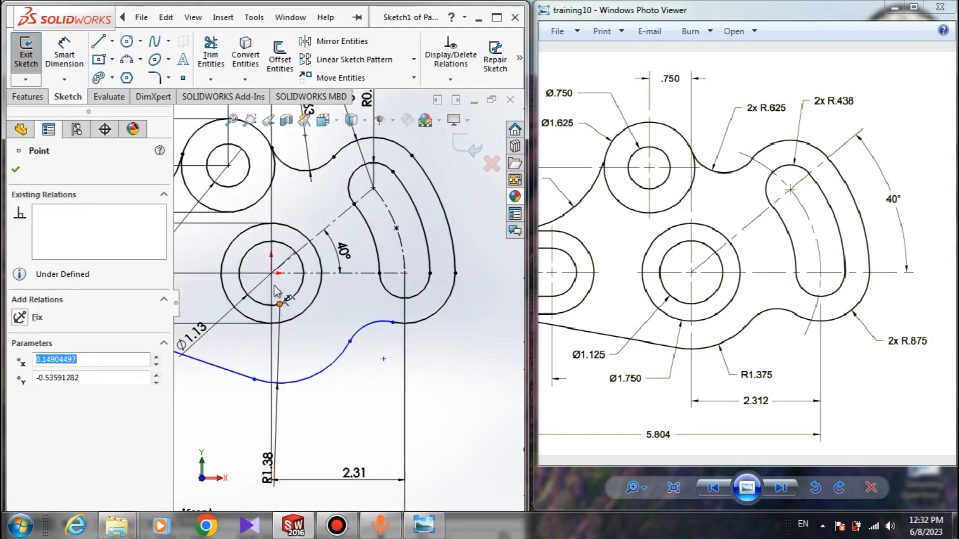
ctrl+click(271, 273)
click(20, 447)
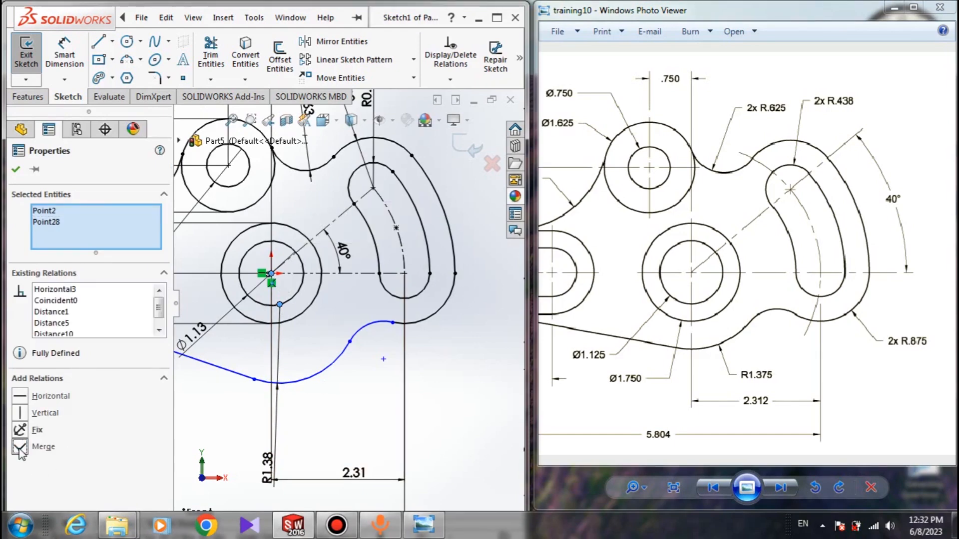
click(394, 375)
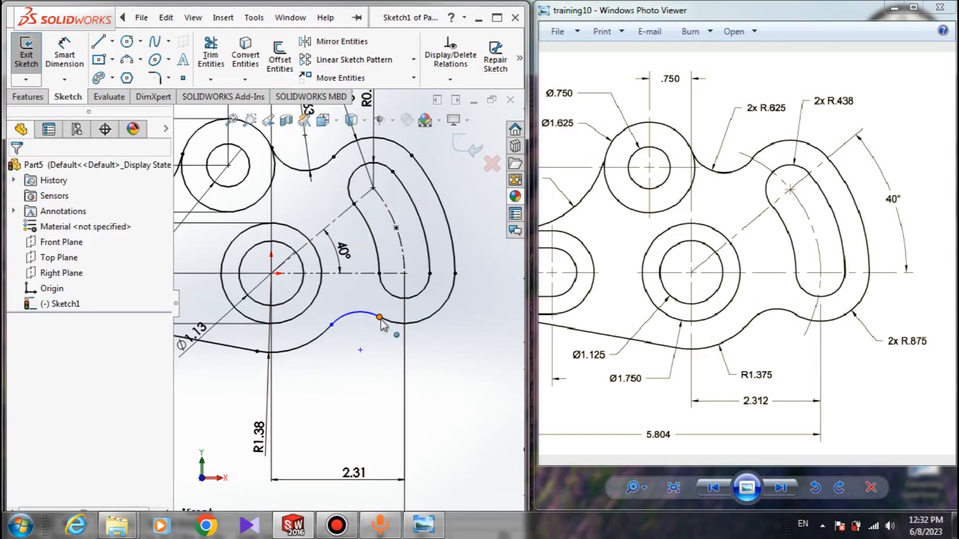
Align the lower profile's junction with the outer curved slot vertically with the inner curved slot's lower inner-side endpoint.
drag(380, 317, 392, 323)
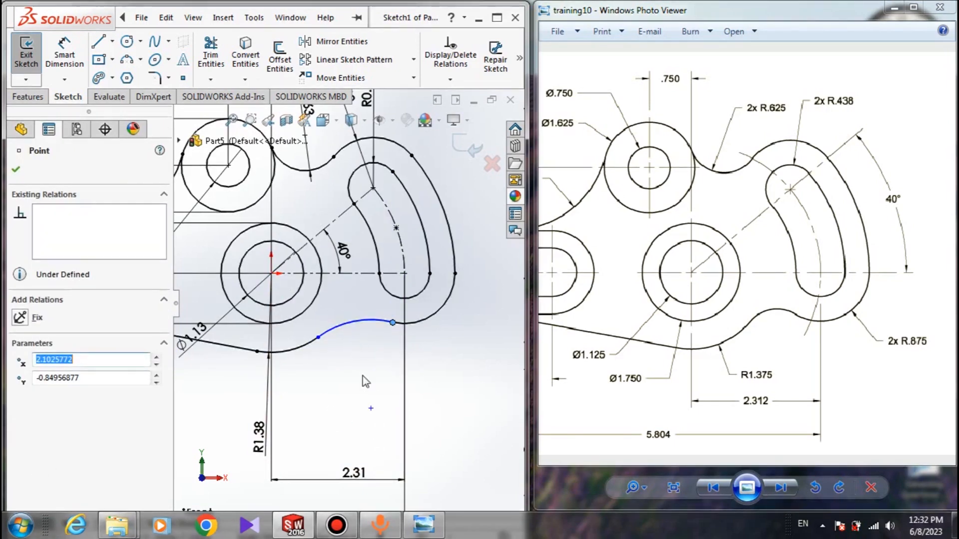
scroll(363, 378, up, 3)
scroll(359, 350, down, 2)
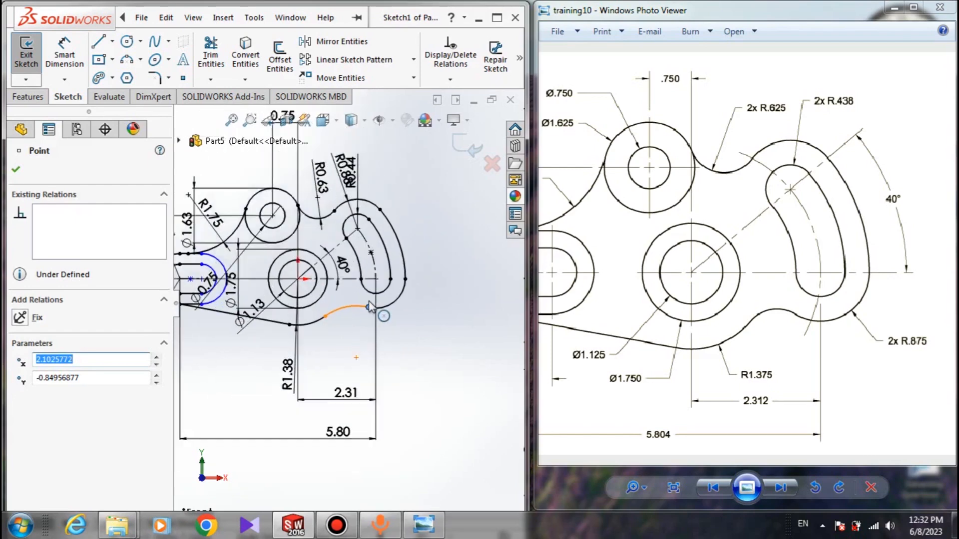
click(358, 344)
scroll(360, 342, down, 2)
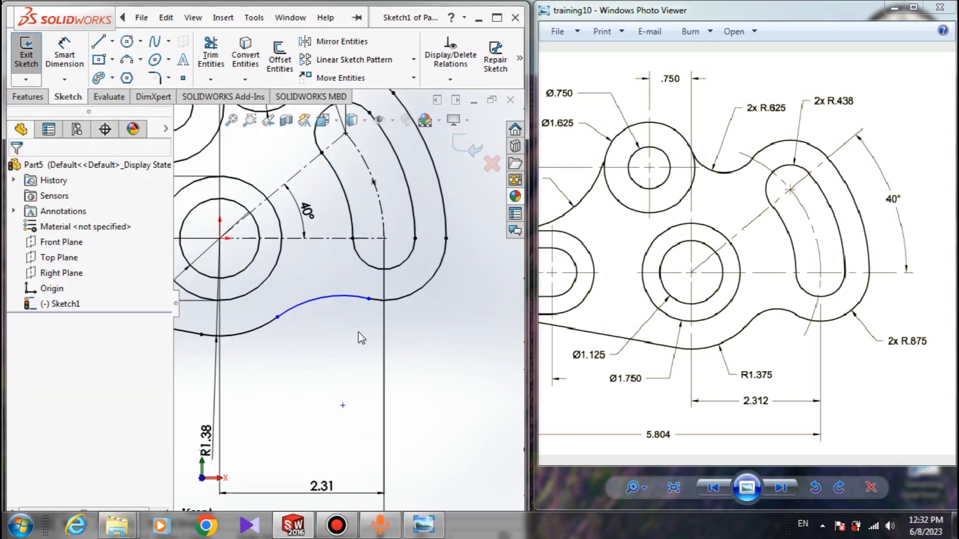
click(369, 299)
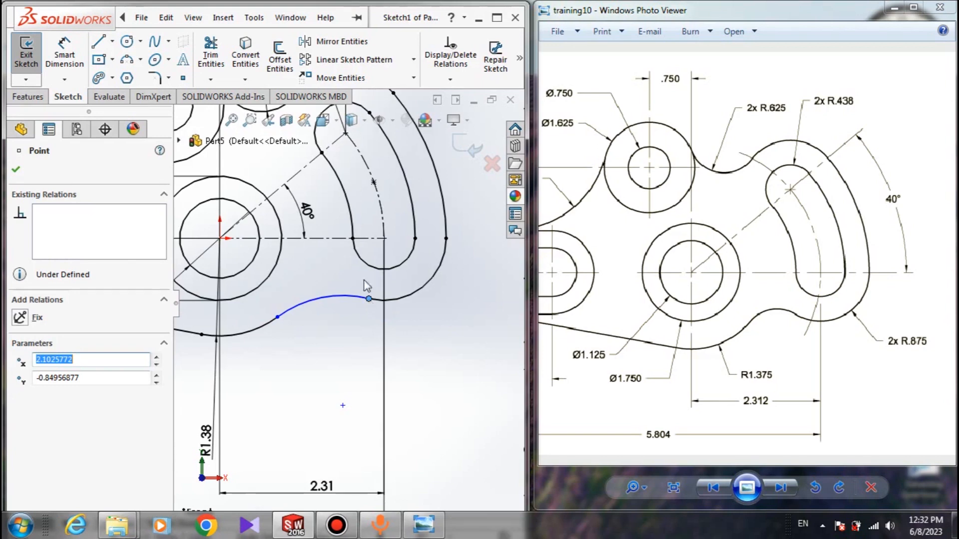
ctrl+click(352, 238)
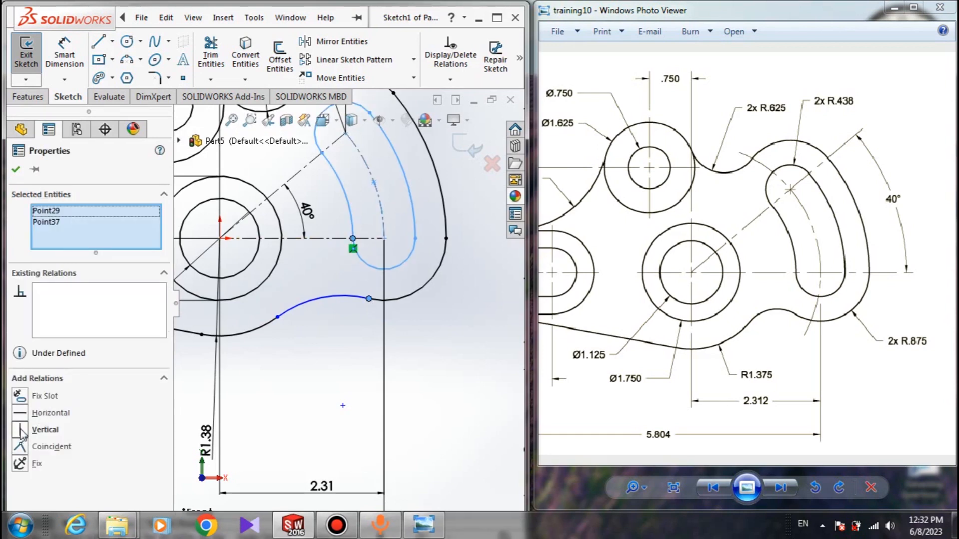
click(21, 430)
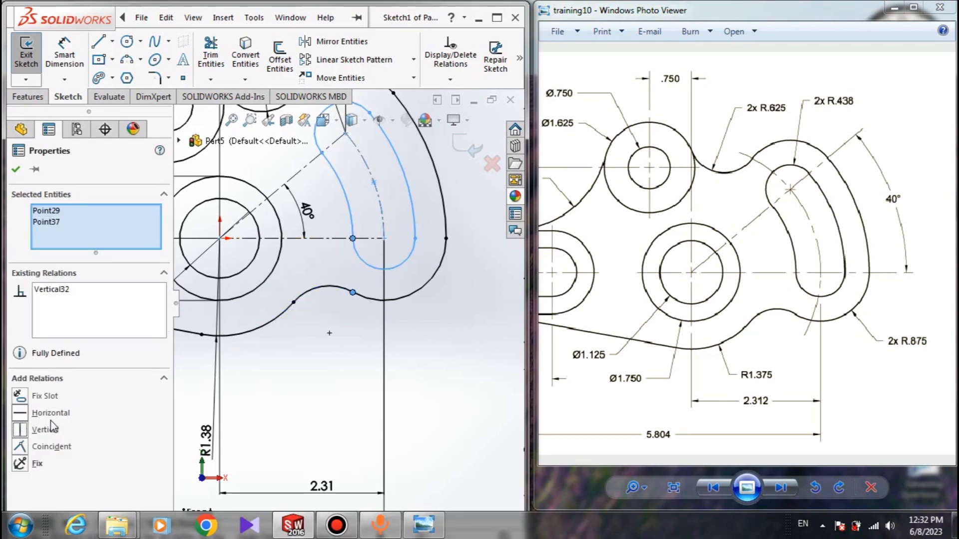
key(Escape)
Dimension the centre-to-centre length of the inner straight slot as 1 in, following the reference drawing.
scroll(345, 410, up, 5)
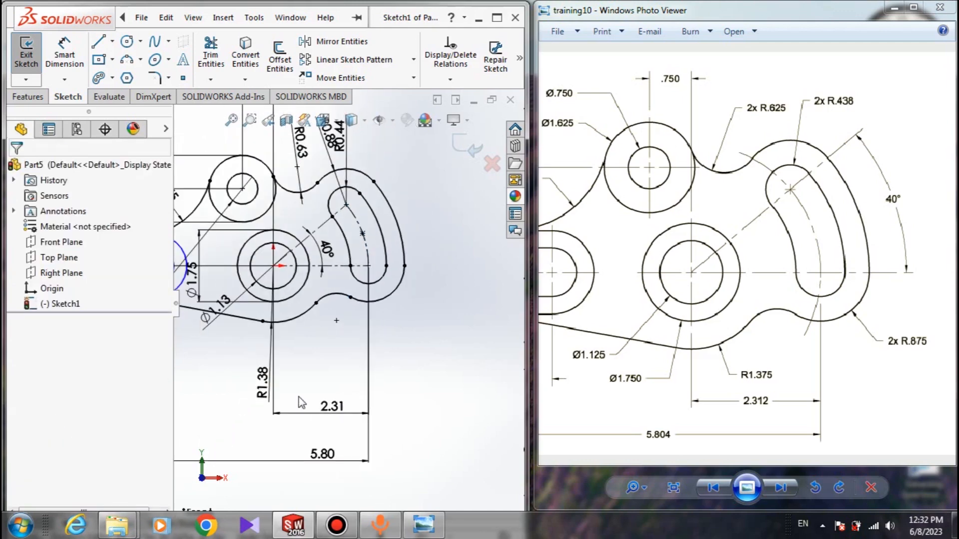
scroll(254, 297, down, 2)
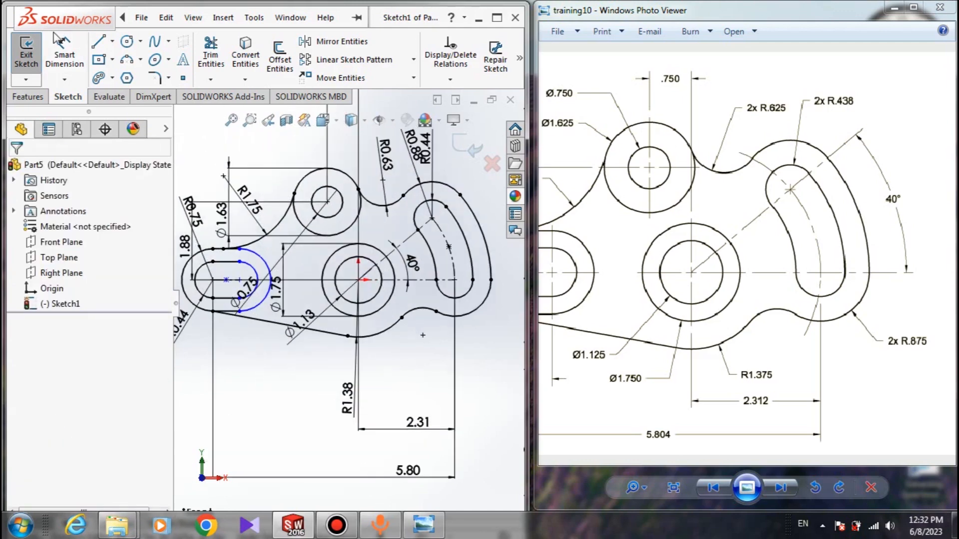
click(62, 48)
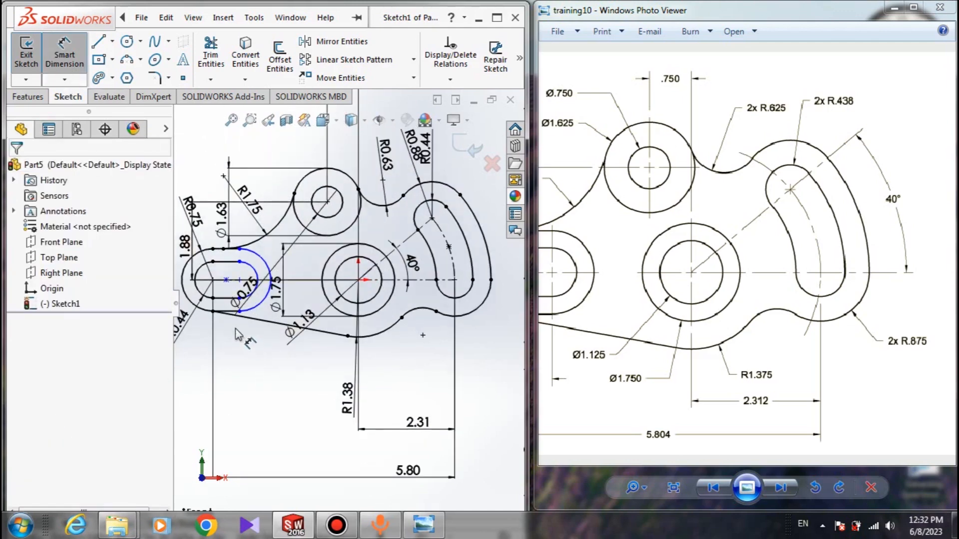
scroll(248, 281, up, 1)
scroll(264, 283, down, 4)
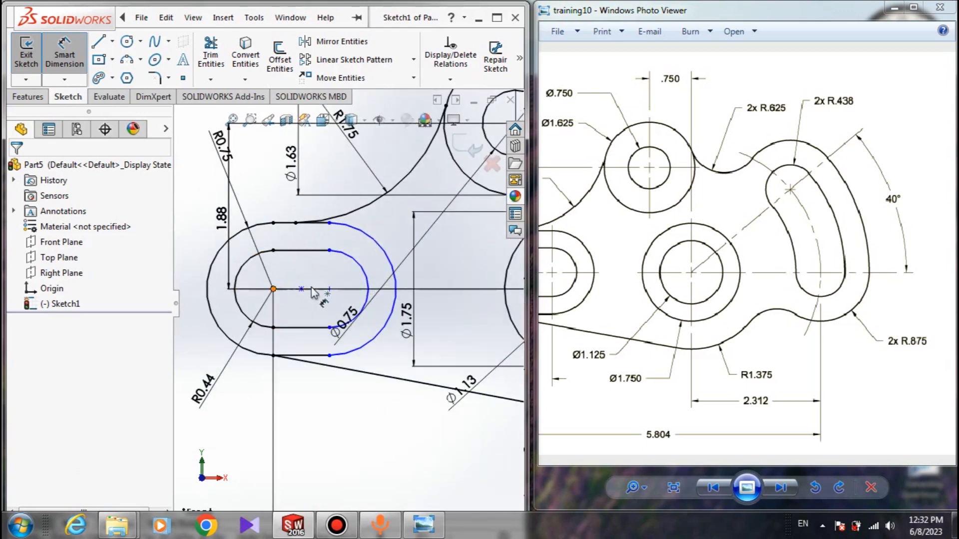
drag(571, 284, 955, 212)
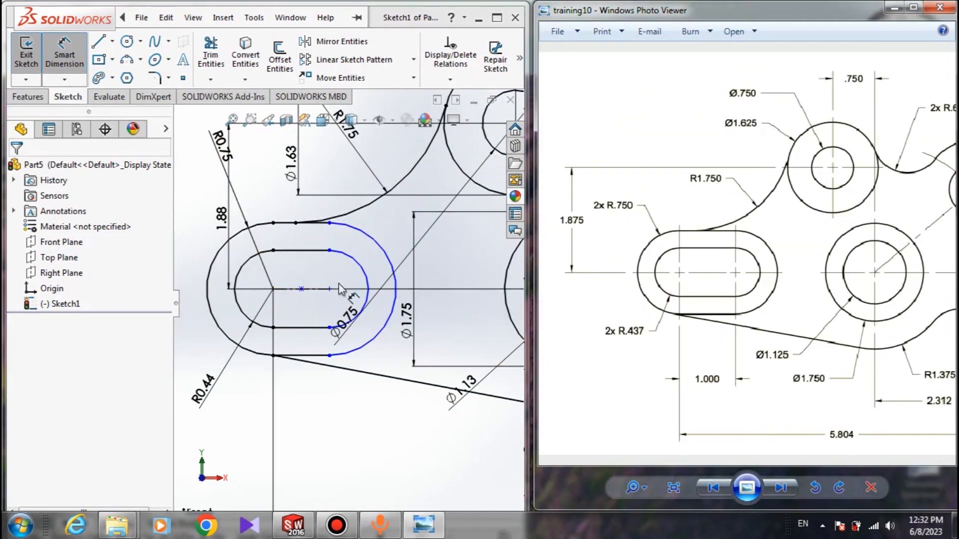
click(271, 292)
click(272, 292)
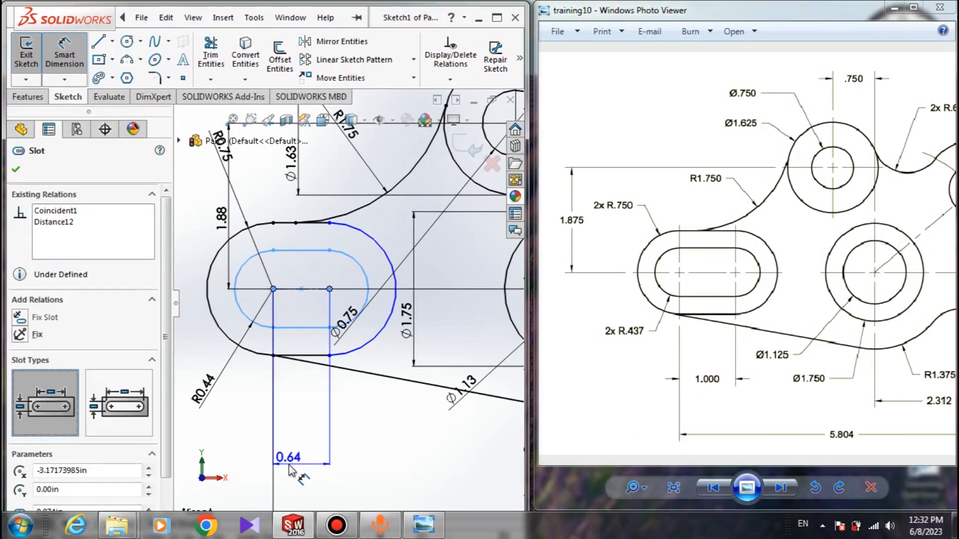
click(293, 470)
text(1)
key(Return)
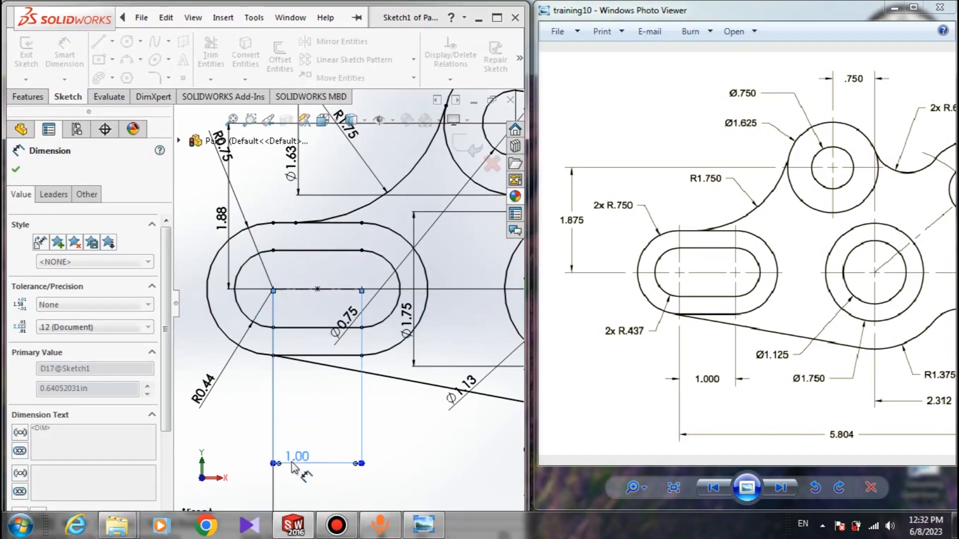
key(Escape)
scroll(382, 394, up, 5)
scroll(383, 396, up, 3)
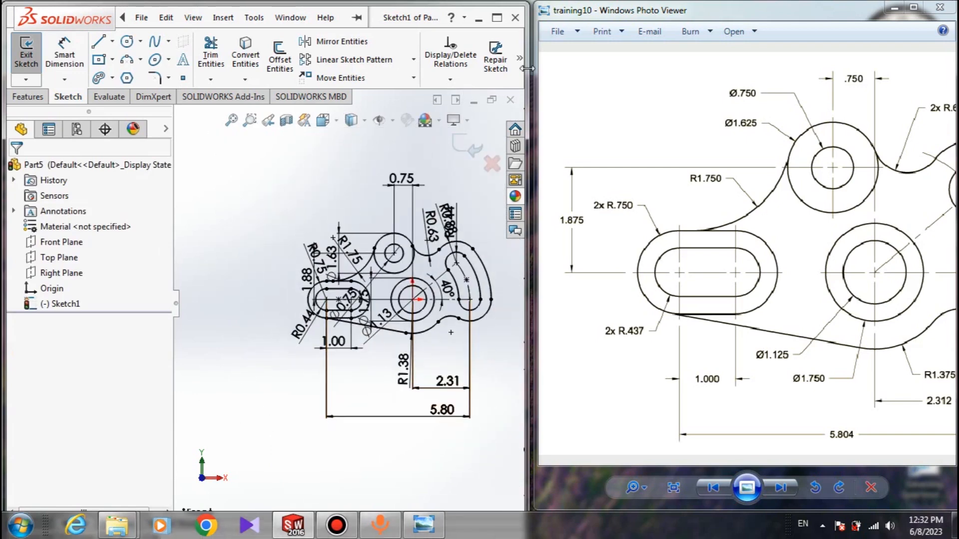
scroll(429, 283, up, 2)
scroll(428, 283, down, 2)
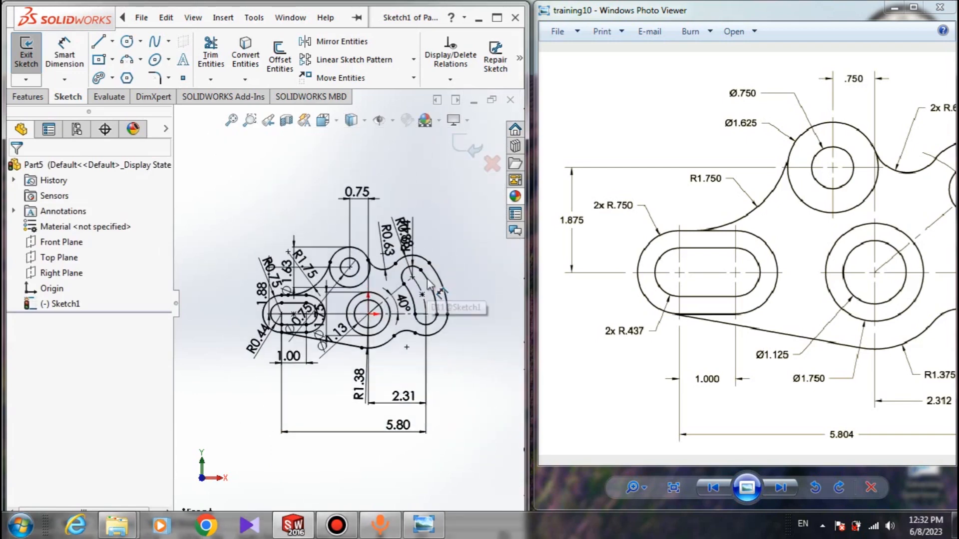